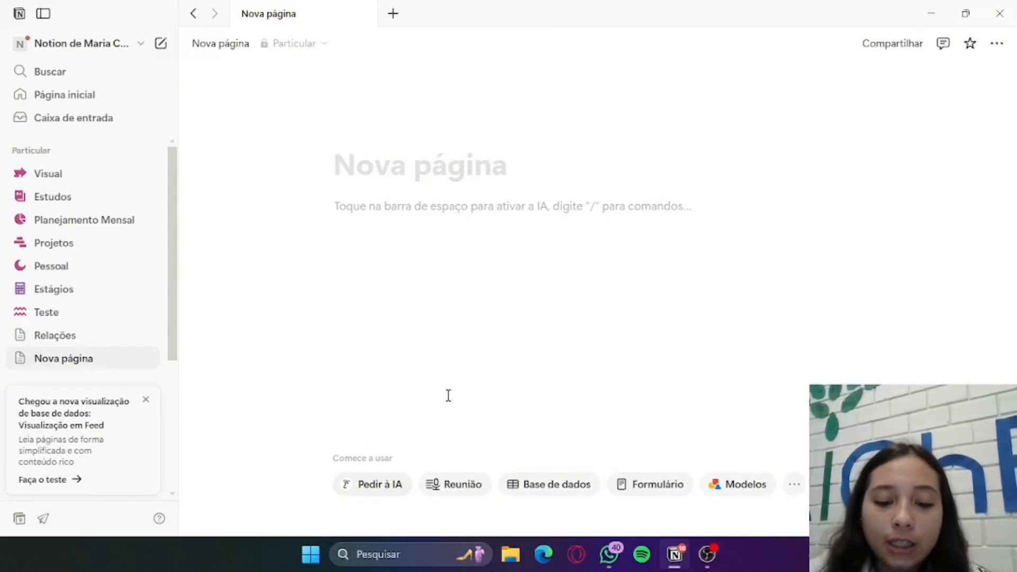
# Insert an inline table database as the first block of the untitled page
pyautogui.write('/base')
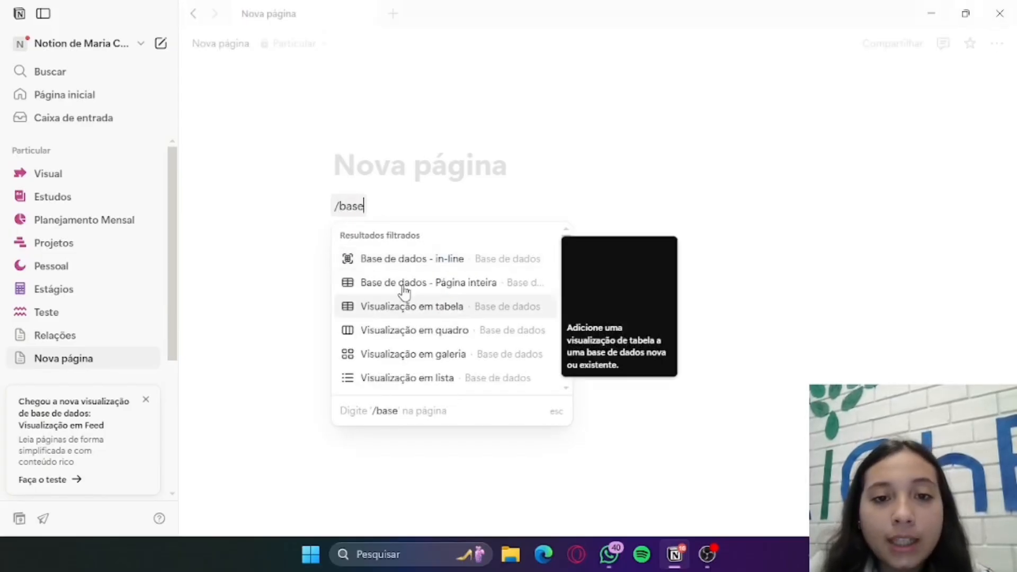
pyautogui.scroll(-3, 509, 286)
pyautogui.scroll(-5, 502, 291)
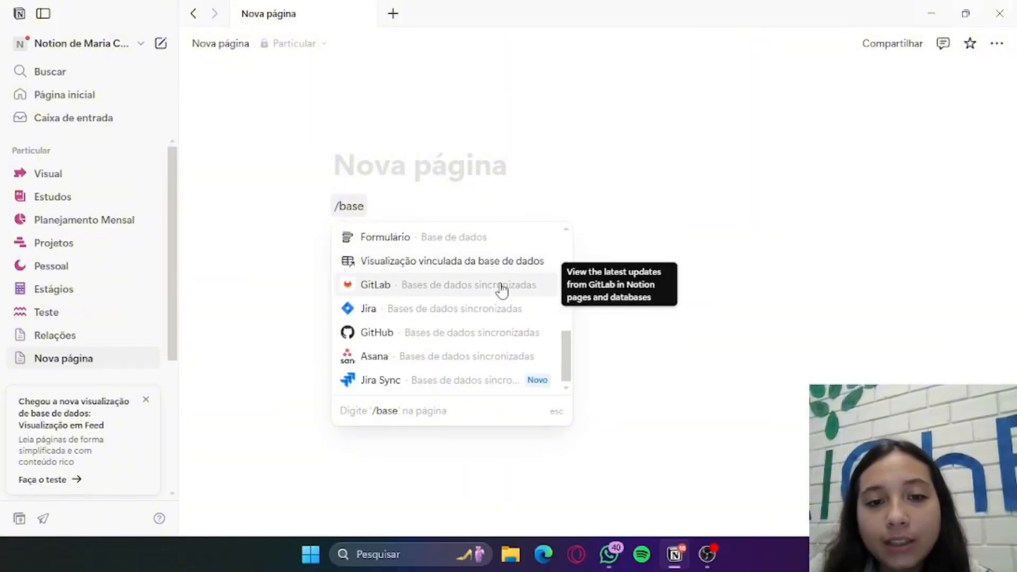
pyautogui.scroll(8, 501, 289)
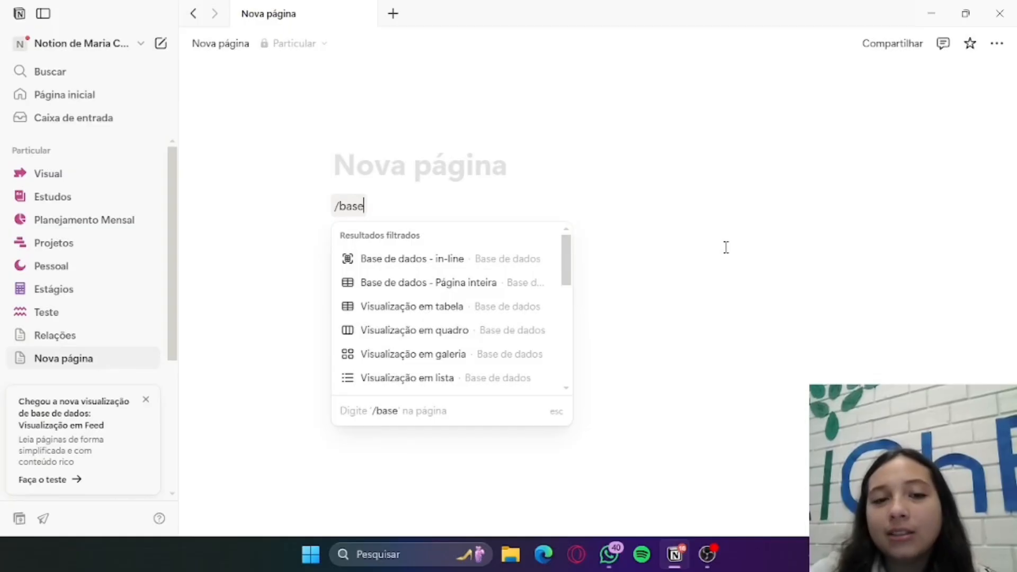
pyautogui.press('Return')
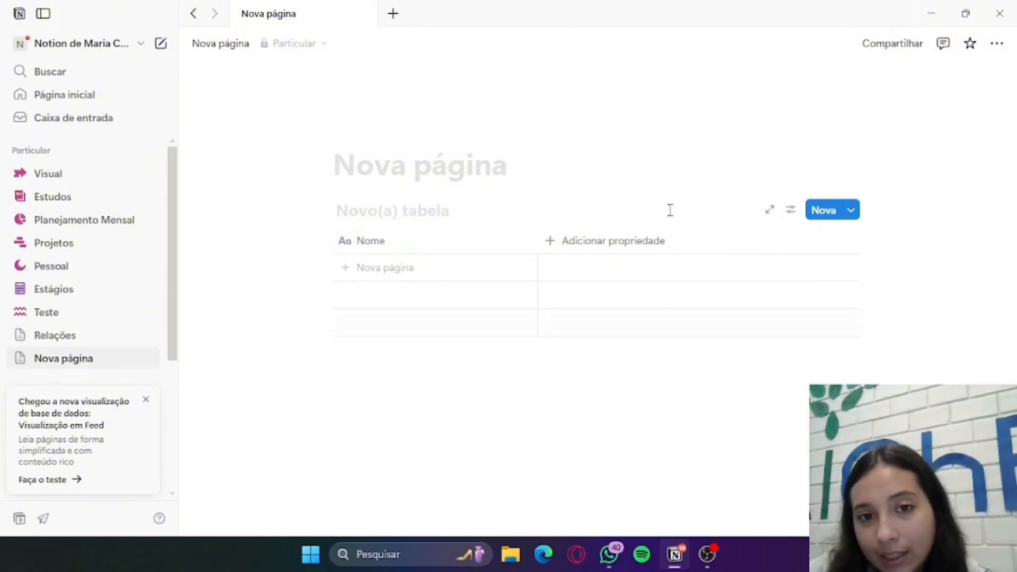
# Insert a second inline database (Base de dados - in-line) below the first table and dismiss its setup options
pyautogui.click(374, 368)
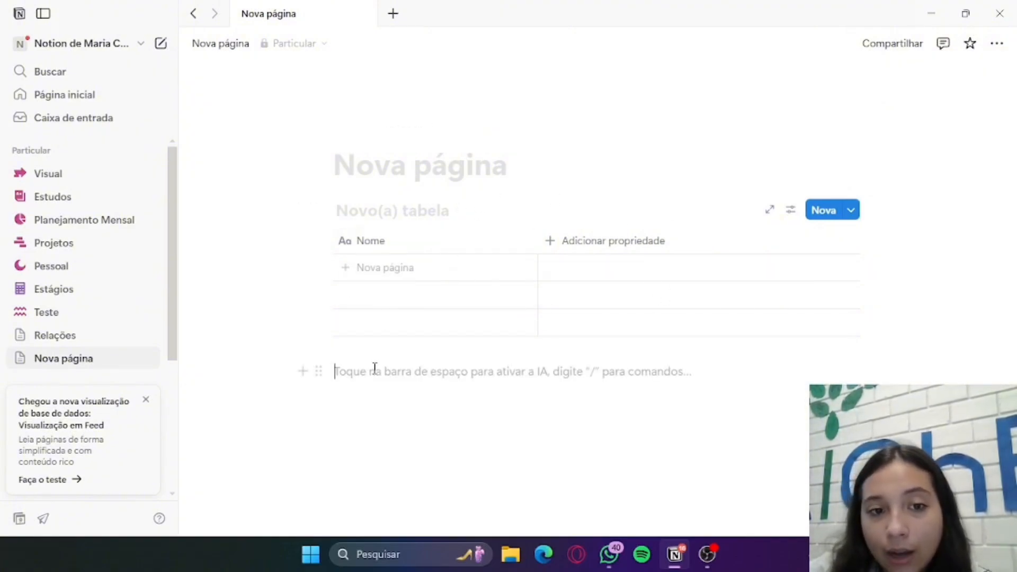
pyautogui.write('/')
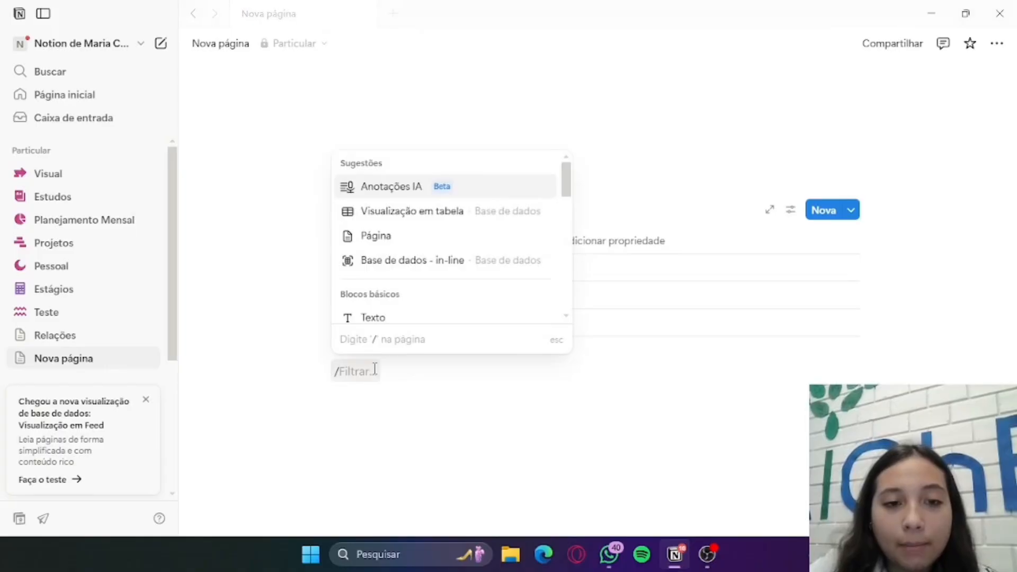
pyautogui.write('base')
pyautogui.click(456, 187)
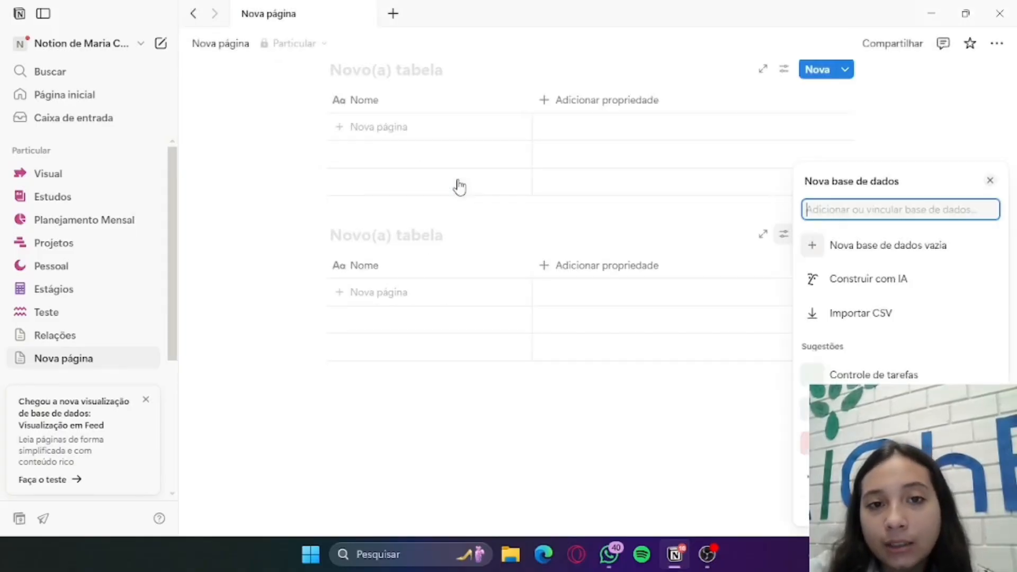
pyautogui.click(521, 413)
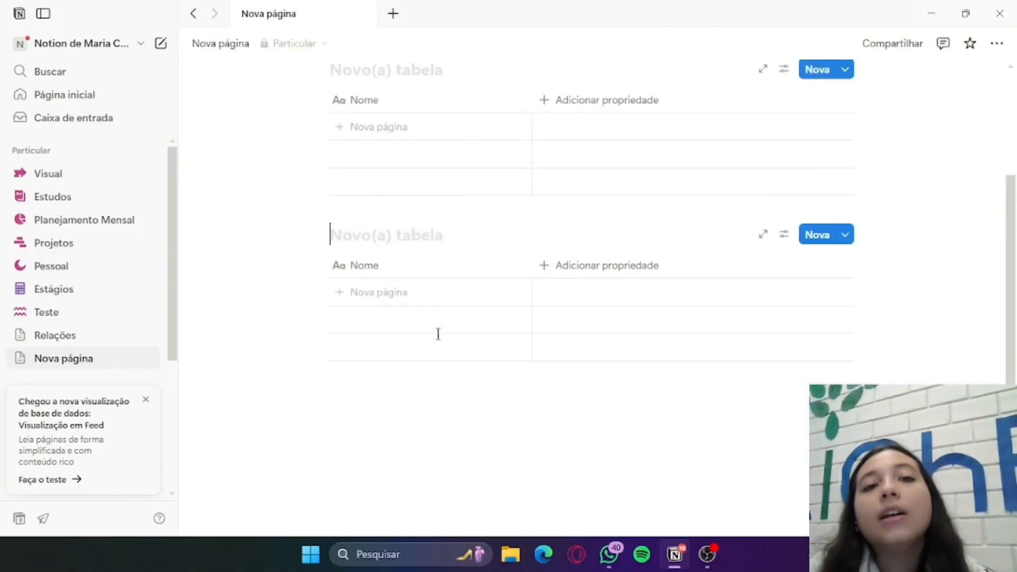
pyautogui.scroll(2, 600, 239)
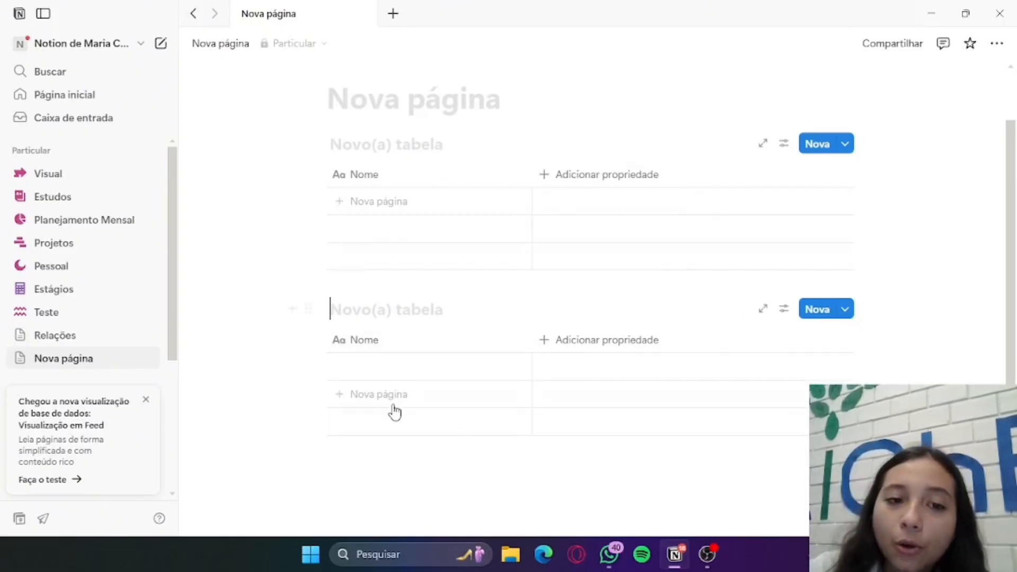
# Add a full-page database (Base de dados - Página inteira) below the second table and return to the parent page
pyautogui.scroll(-2, 406, 374)
pyautogui.click(381, 394)
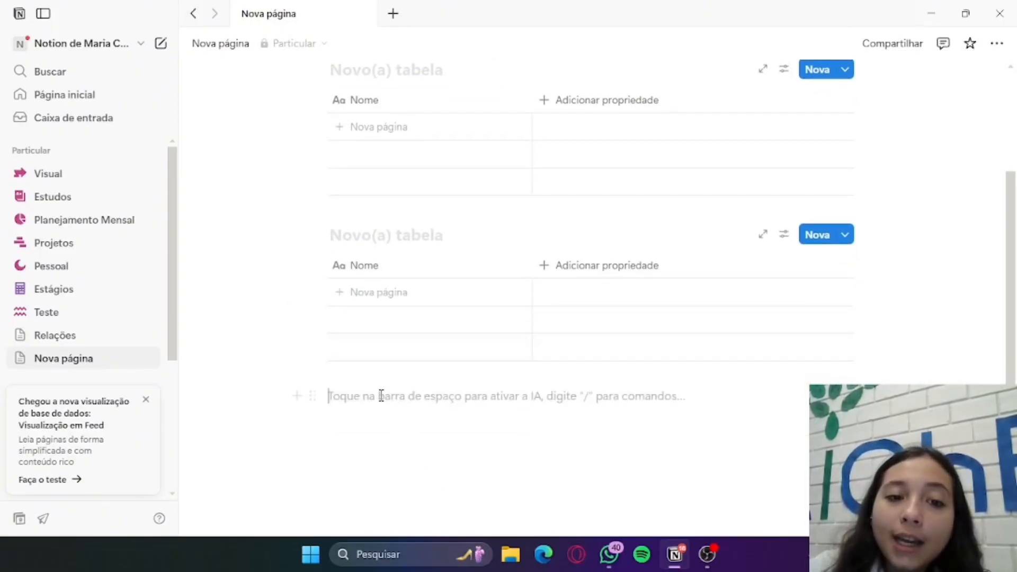
pyautogui.click(294, 396)
pyautogui.click(385, 399)
pyautogui.write('/')
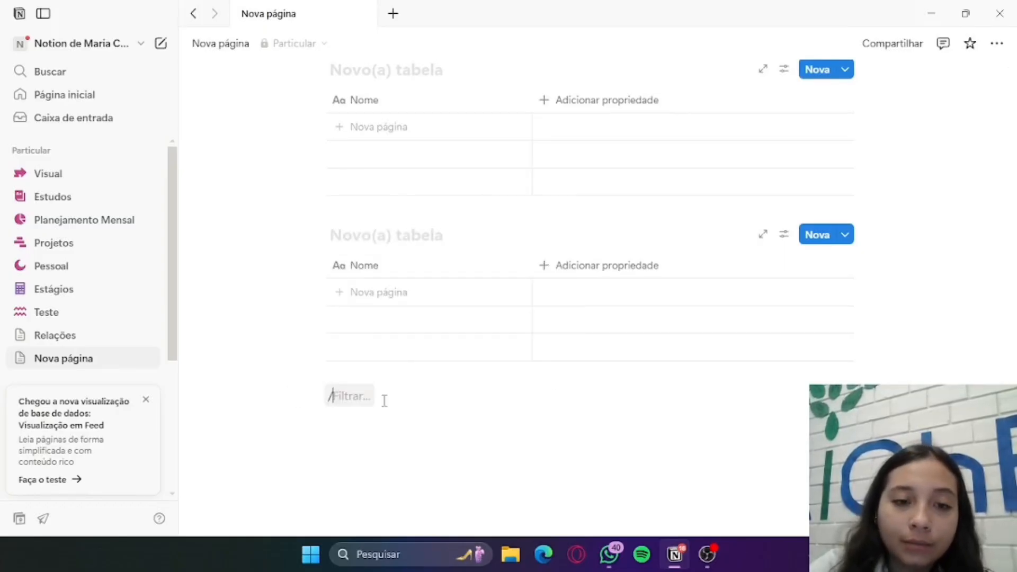
pyautogui.write('base')
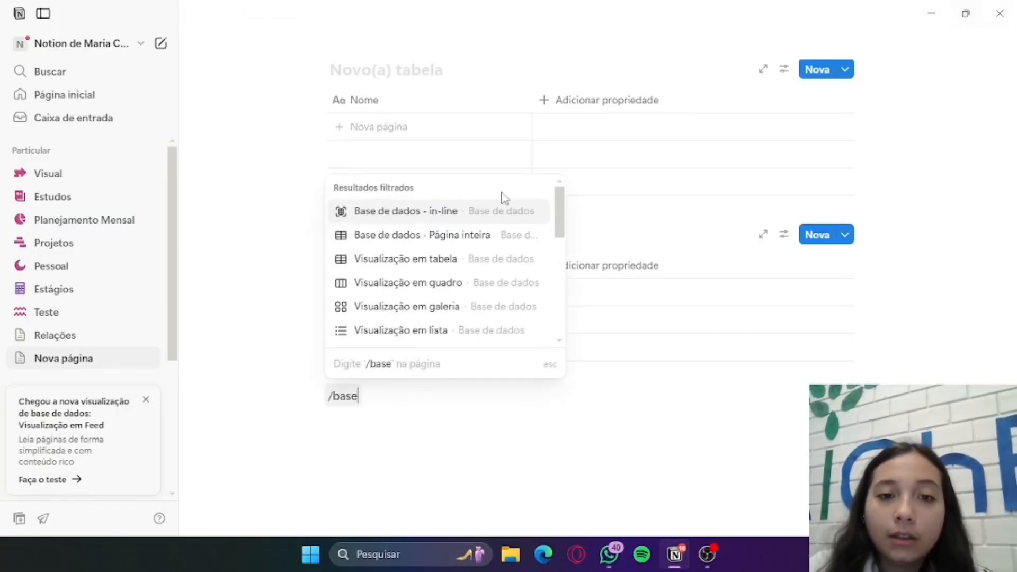
pyautogui.click(433, 243)
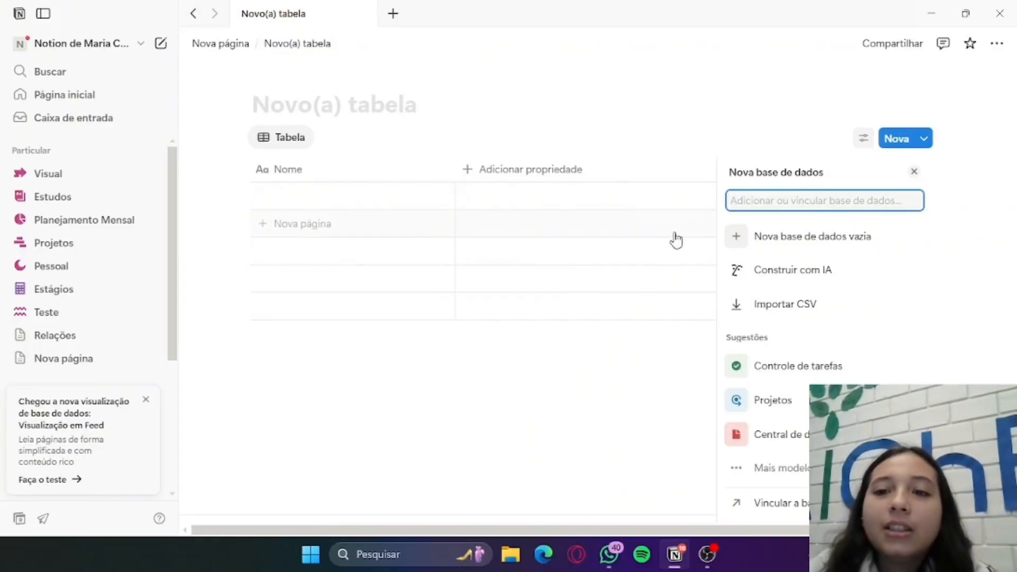
pyautogui.click(421, 177)
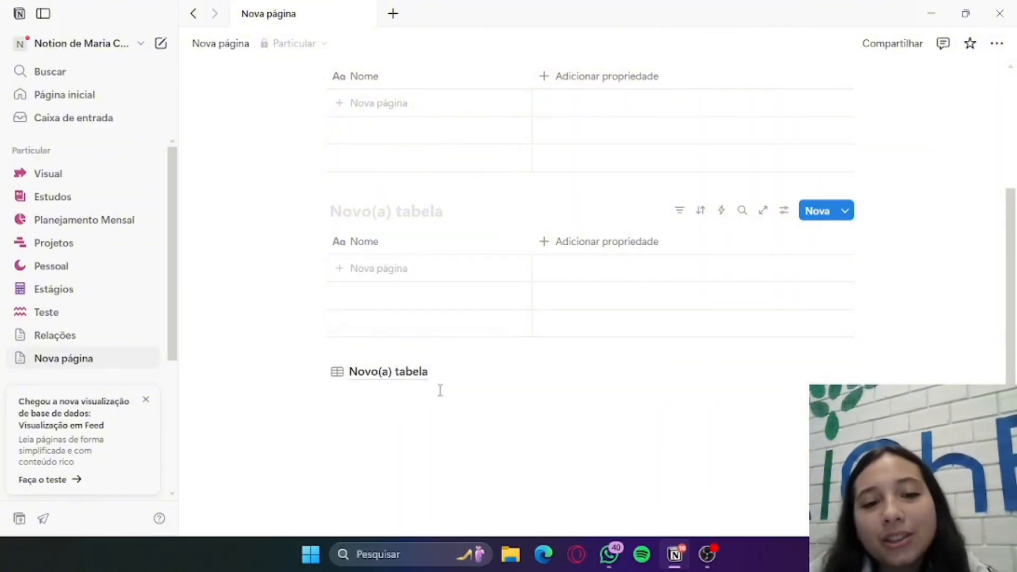
# Insert a gallery view database (Visualização em galeria) below the full-page database link and dismiss its setup options
pyautogui.click(397, 410)
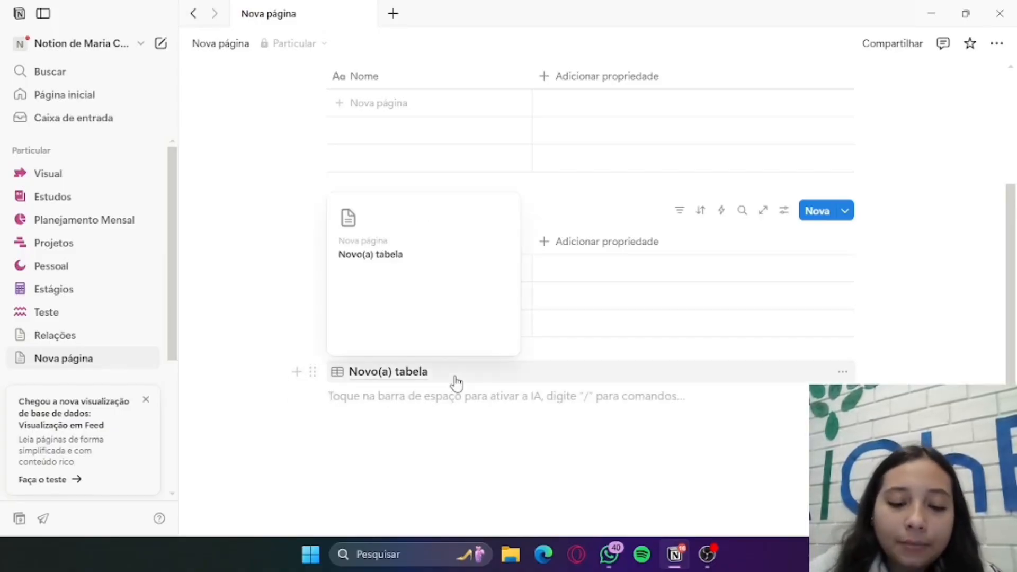
pyautogui.write('/ba')
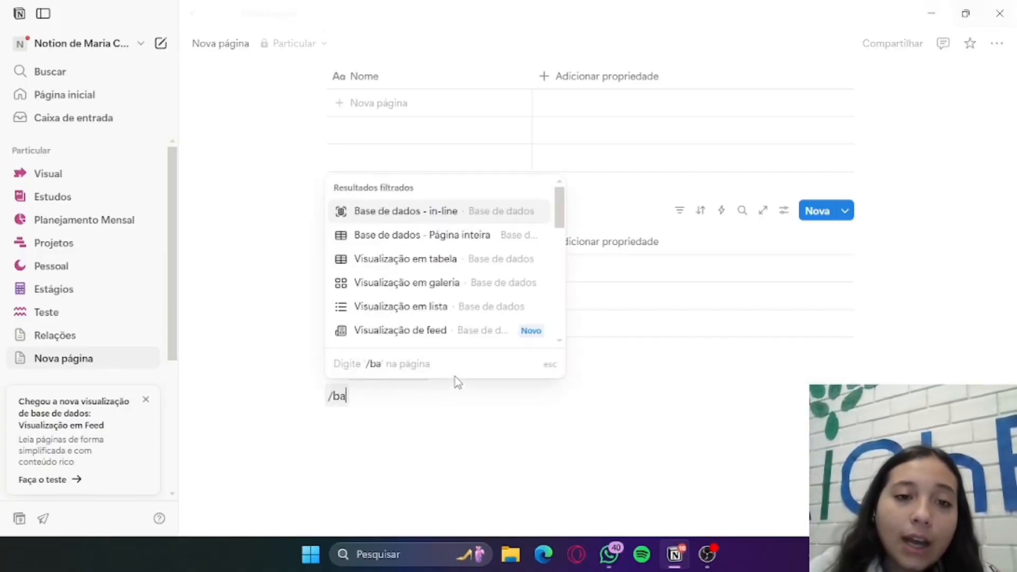
pyautogui.click(484, 286)
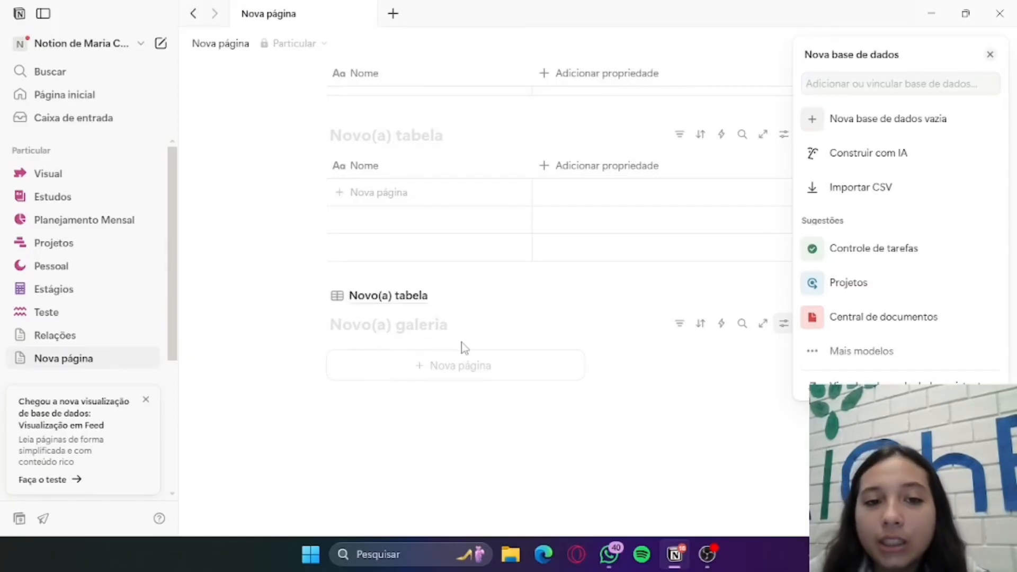
pyautogui.click(400, 415)
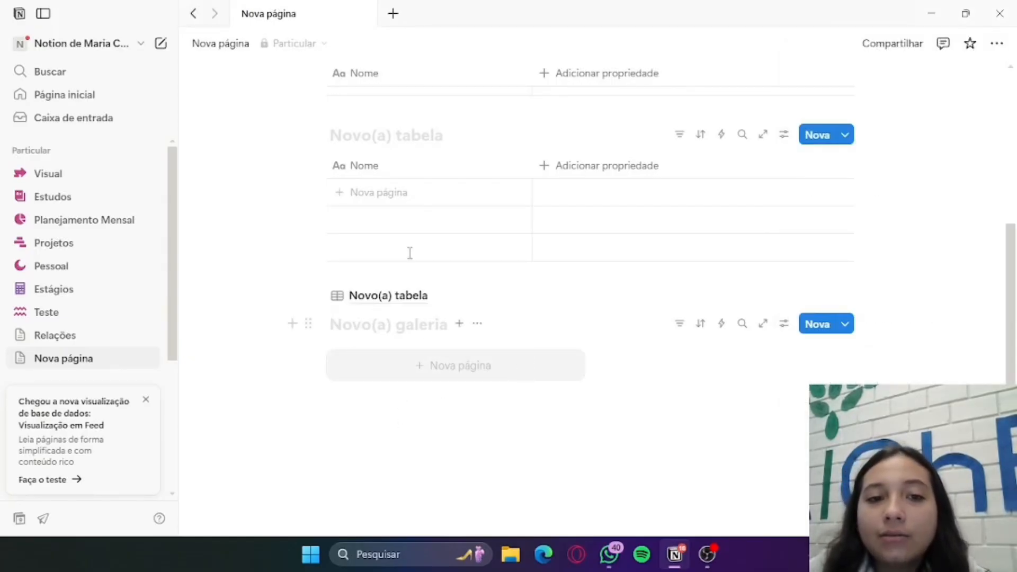
# Insert a board view database (Visualização em quadro) in a new block below the gallery
pyautogui.click(364, 424)
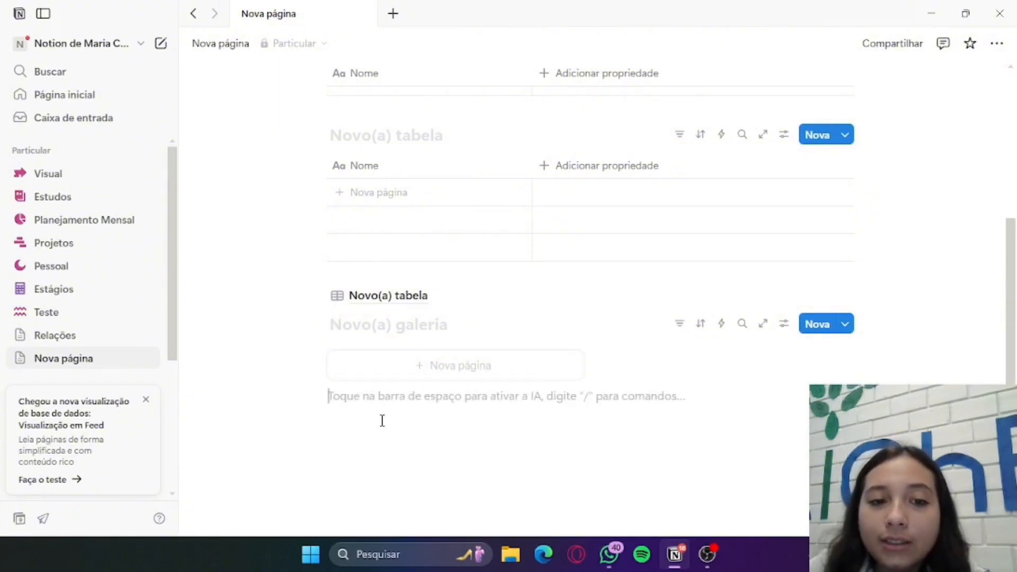
pyautogui.scroll(-1, 452, 364)
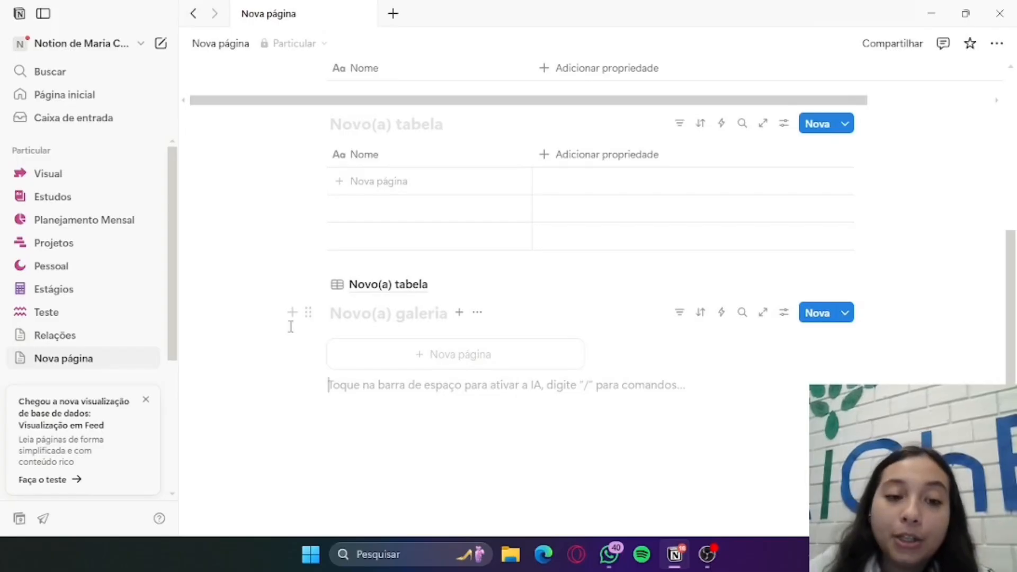
pyautogui.click(293, 385)
pyautogui.press('Escape')
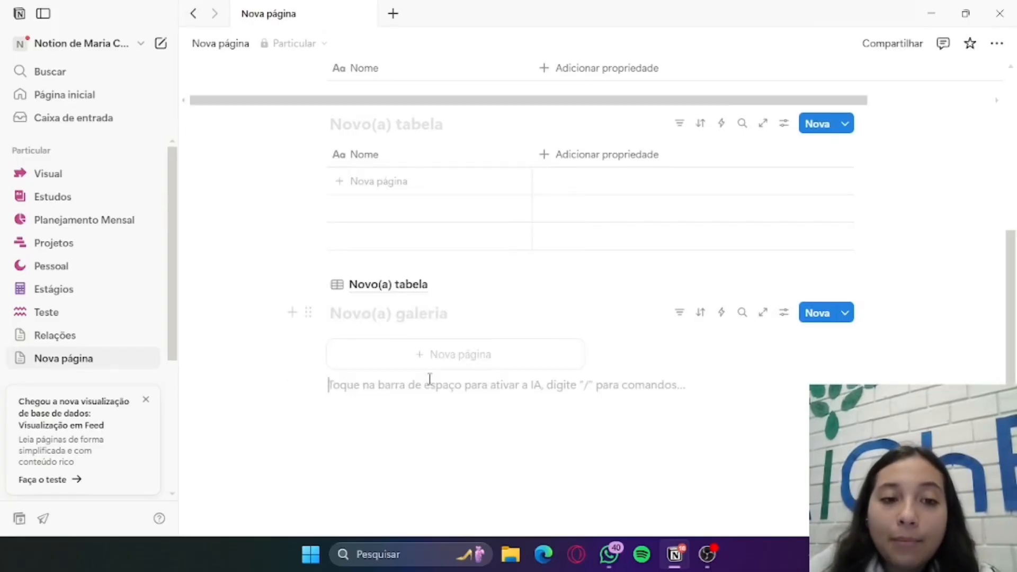
pyautogui.write('/base')
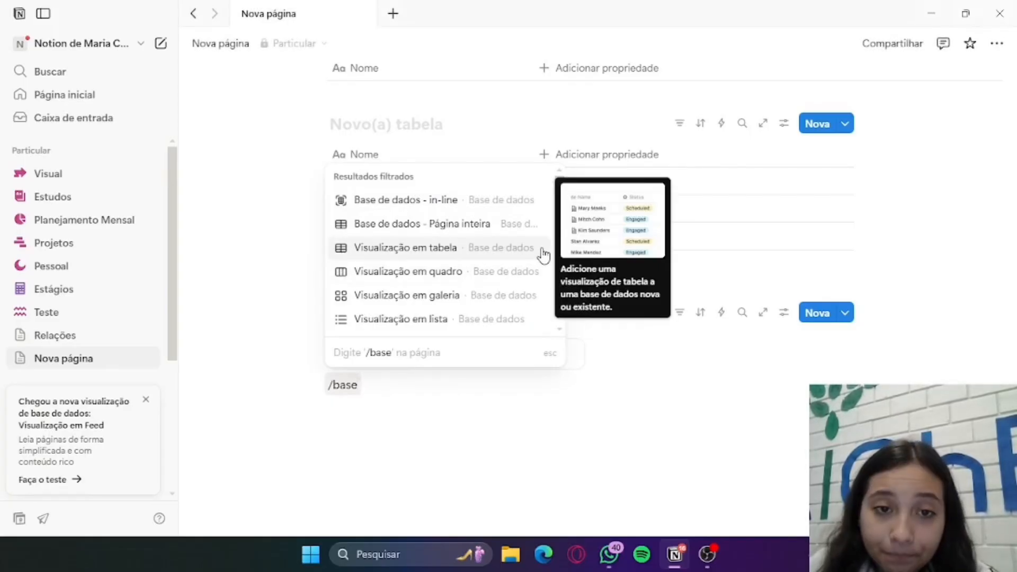
pyautogui.click(539, 280)
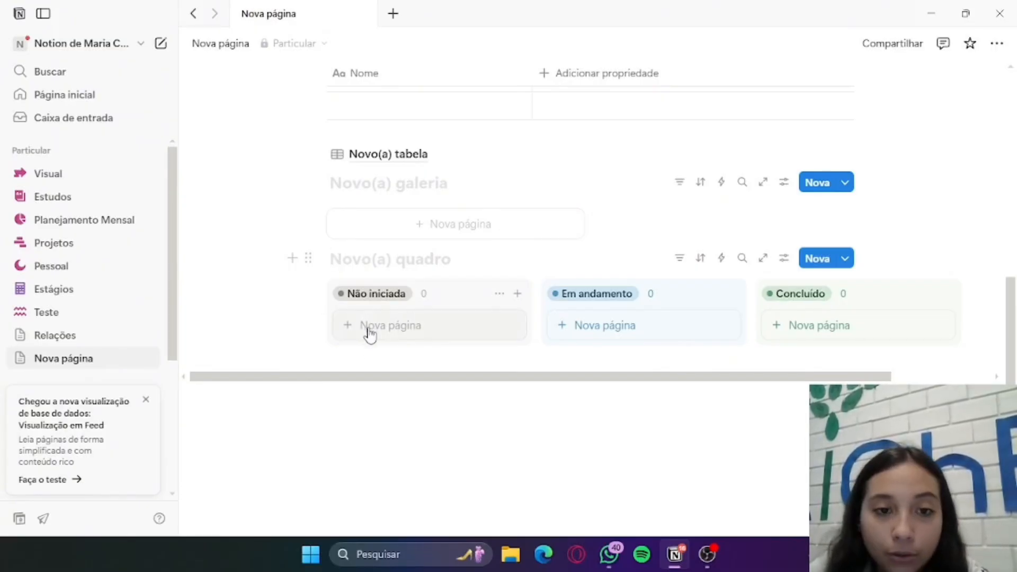
# Insert a list view database (Visualização em lista) below the board and dismiss its setup options
pyautogui.click(380, 406)
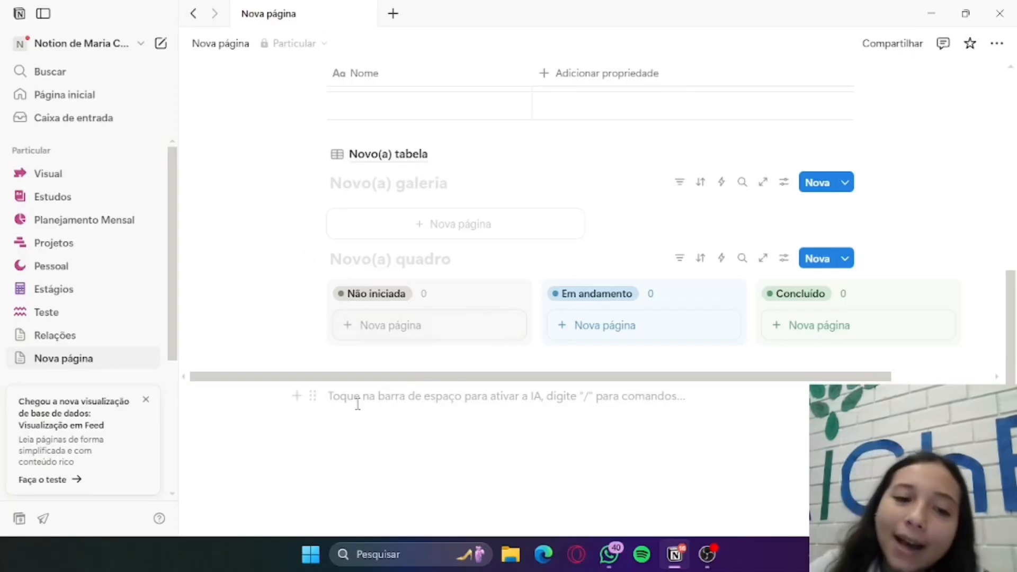
pyautogui.write('/')
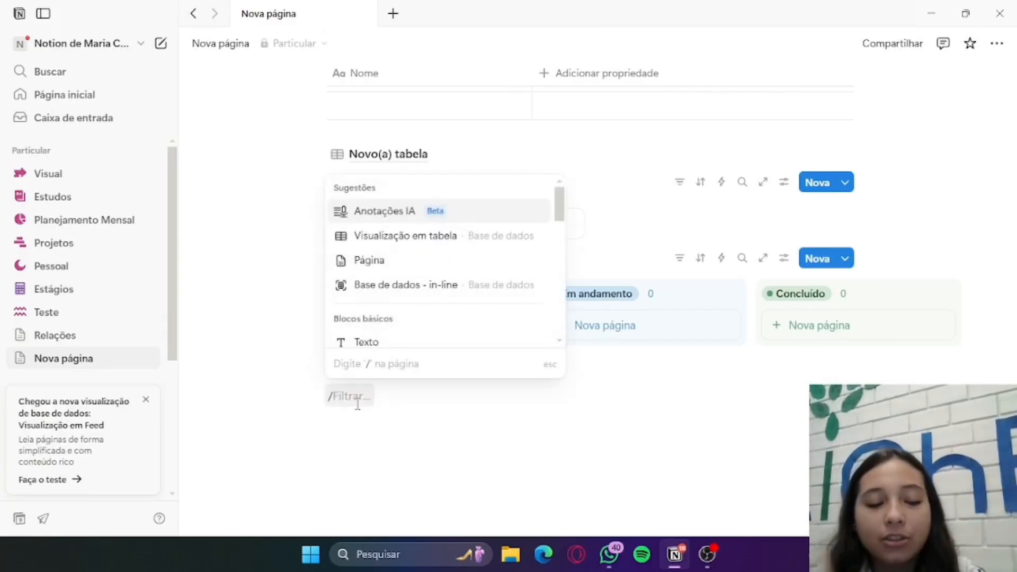
pyautogui.write('base')
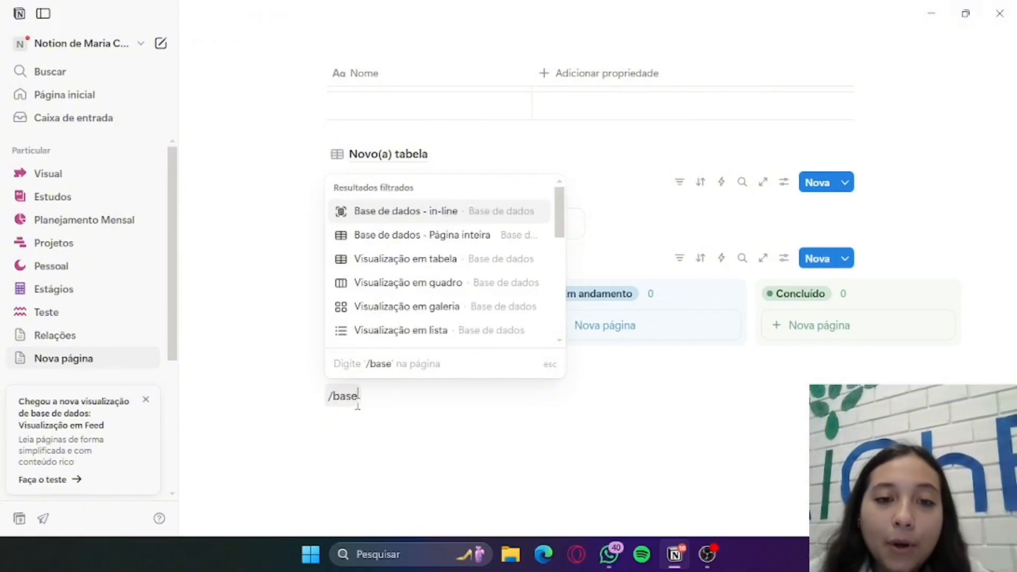
pyautogui.scroll(-2, 479, 312)
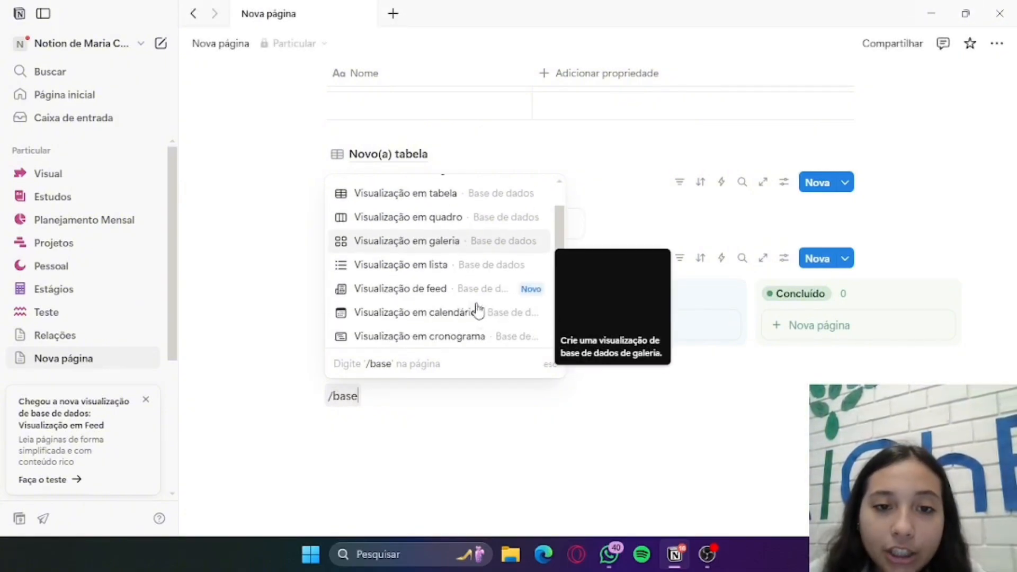
pyautogui.click(492, 262)
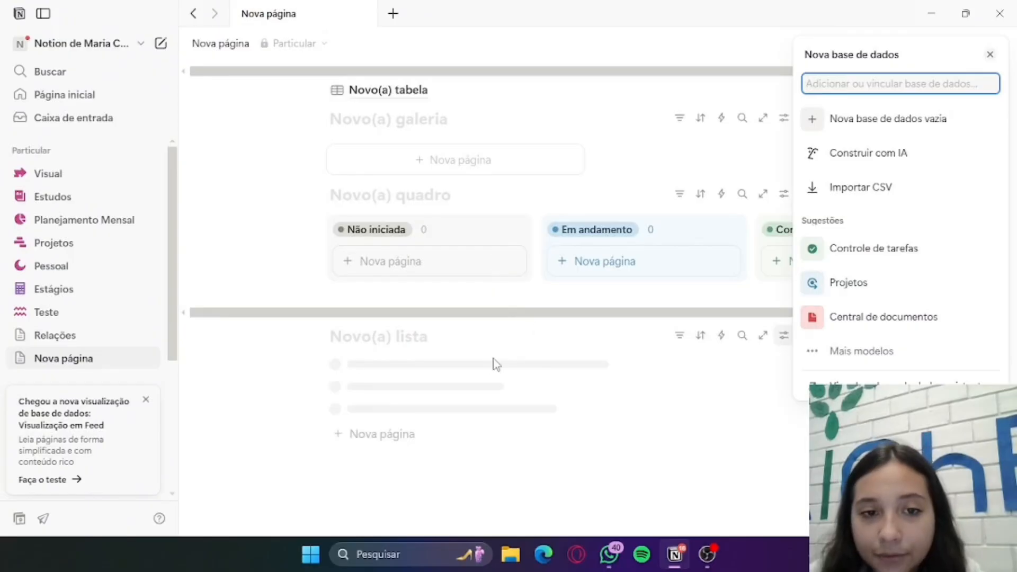
pyautogui.click(395, 376)
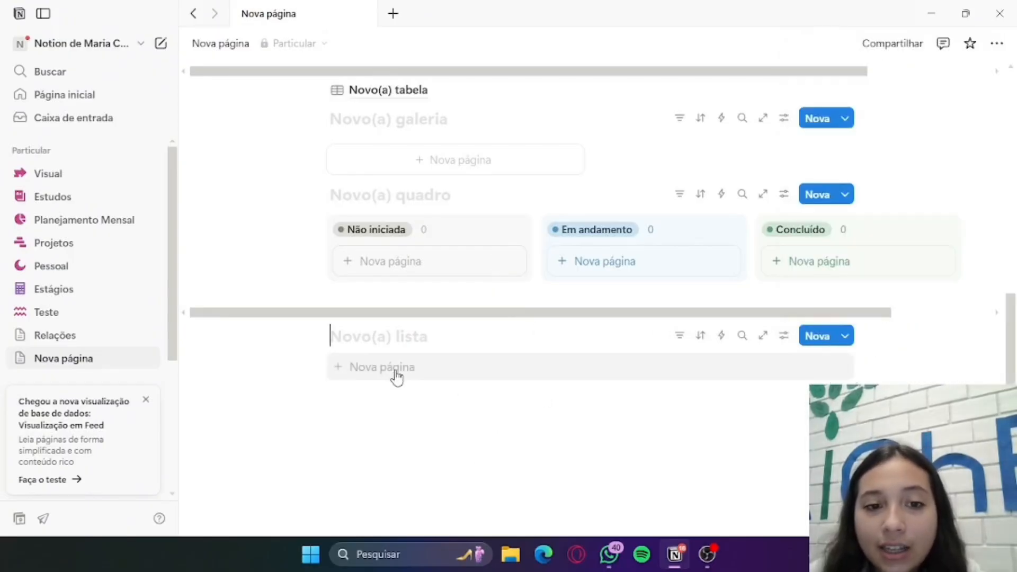
# Add two pages named "dshwqflewfuiq" and "dkflkqejqfwb" to the list database
pyautogui.click(398, 366)
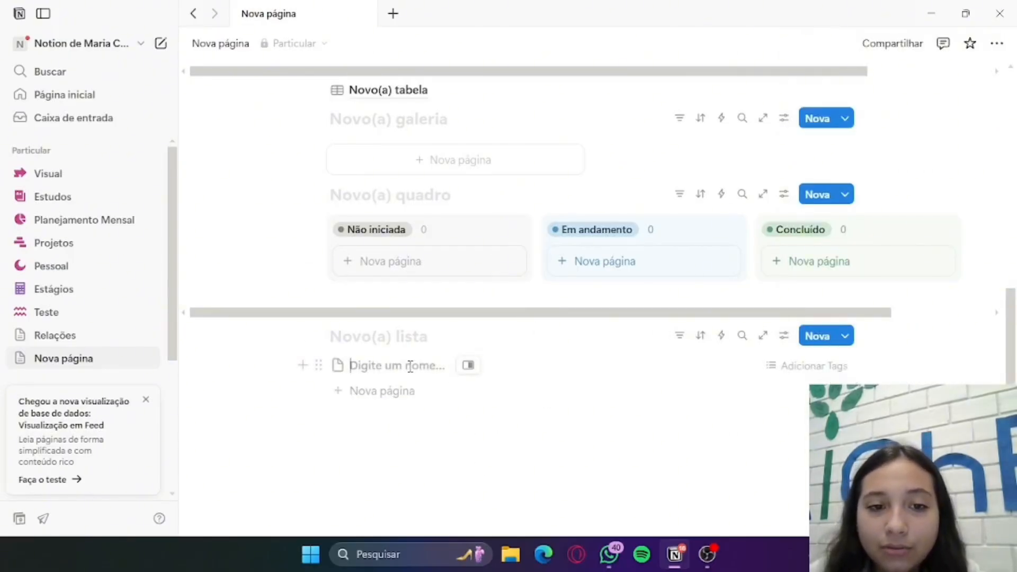
pyautogui.write('dshwqflewtuiq')
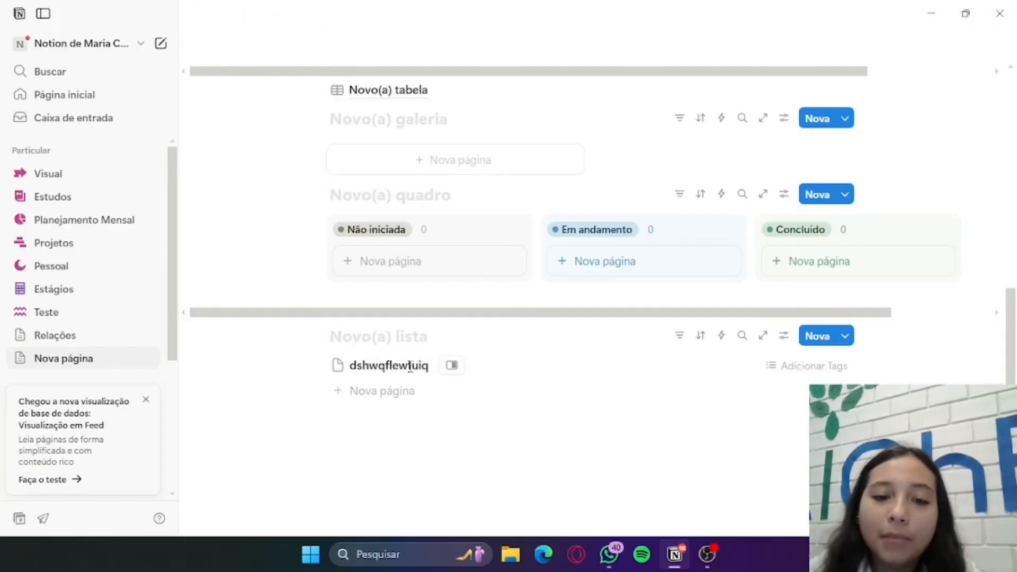
pyautogui.press('Escape')
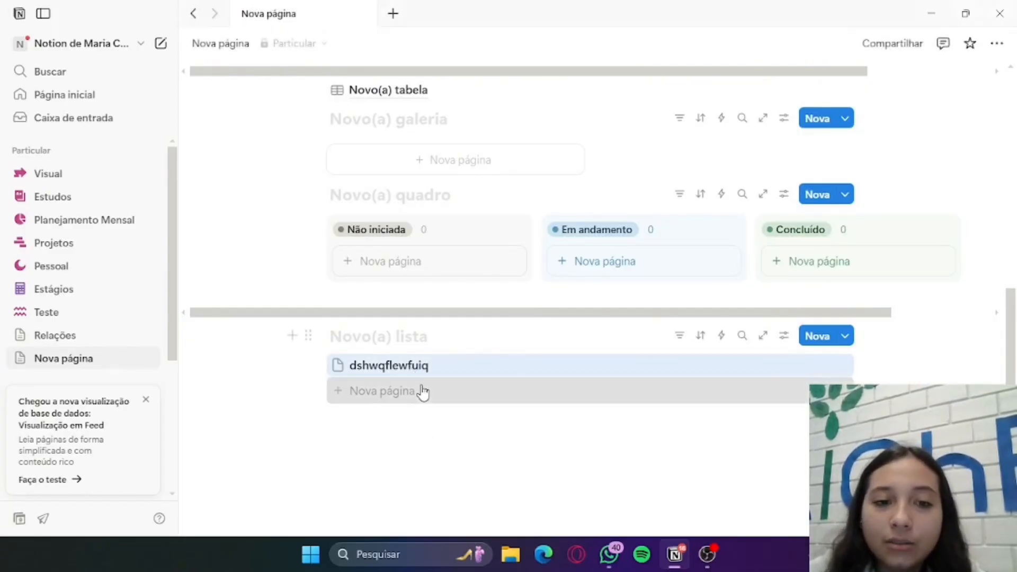
pyautogui.click(423, 392)
pyautogui.write('dkflkqejqfwb')
pyautogui.press('Escape')
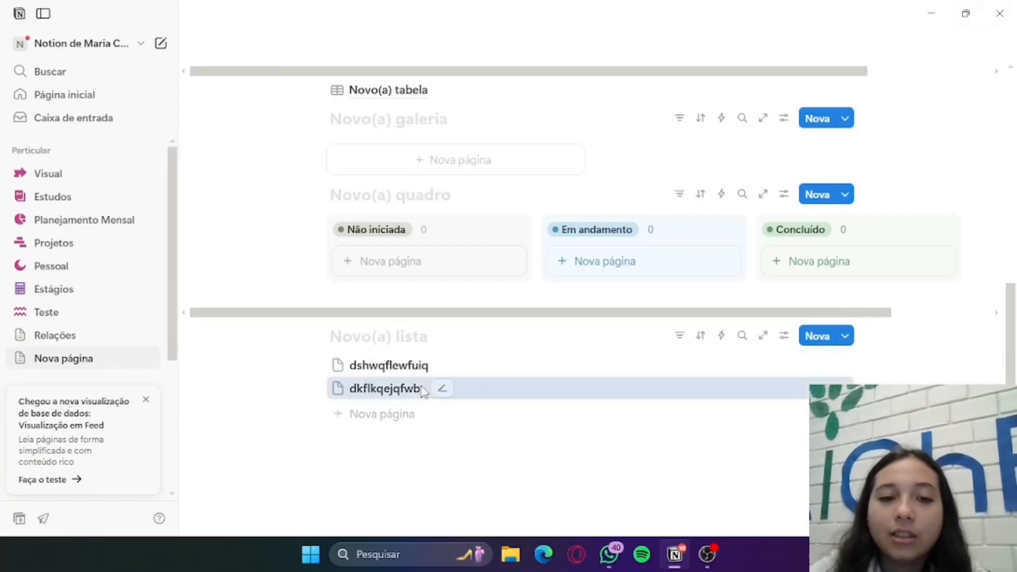
# Insert a feed view database (Visualização de feed) in a new block below the list and dismiss its setup options
pyautogui.scroll(-1, 420, 363)
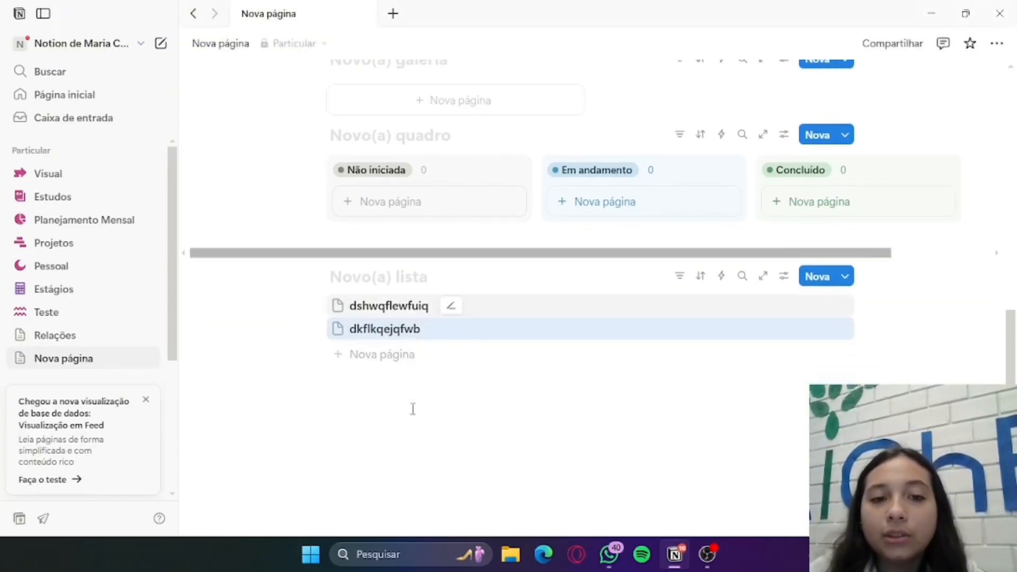
pyautogui.click(372, 387)
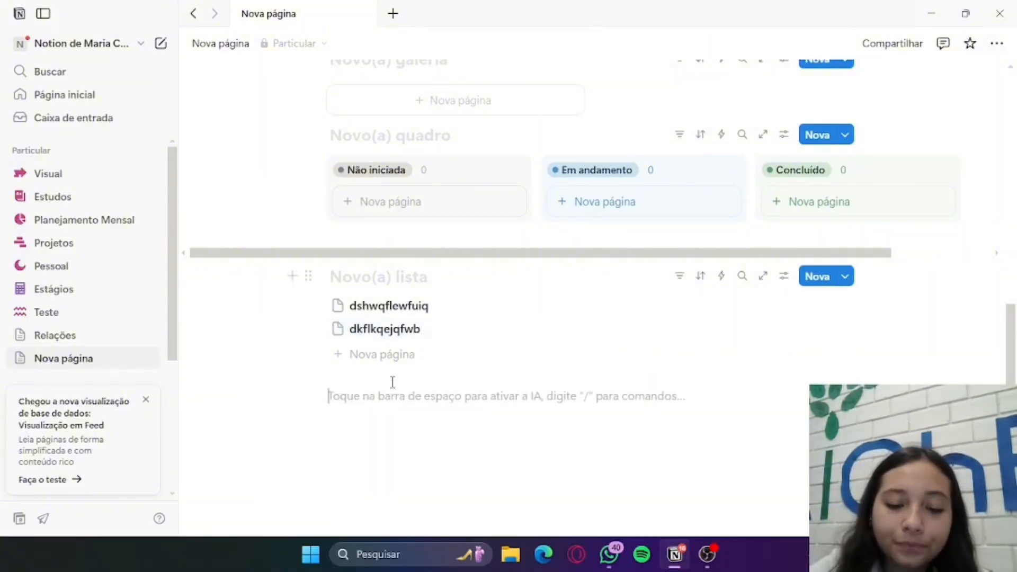
pyautogui.write('/base')
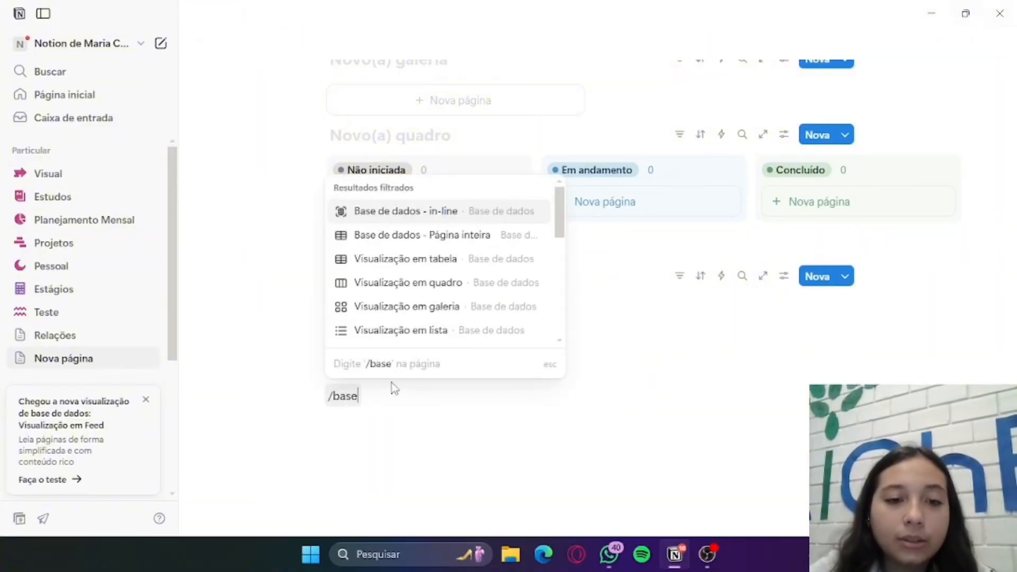
pyautogui.scroll(-1, 511, 290)
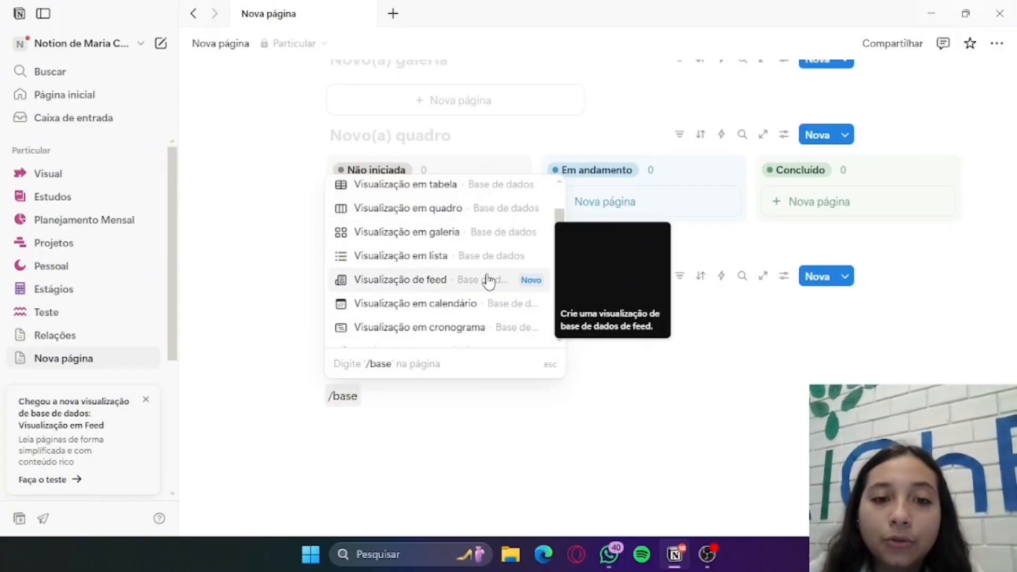
pyautogui.click(469, 280)
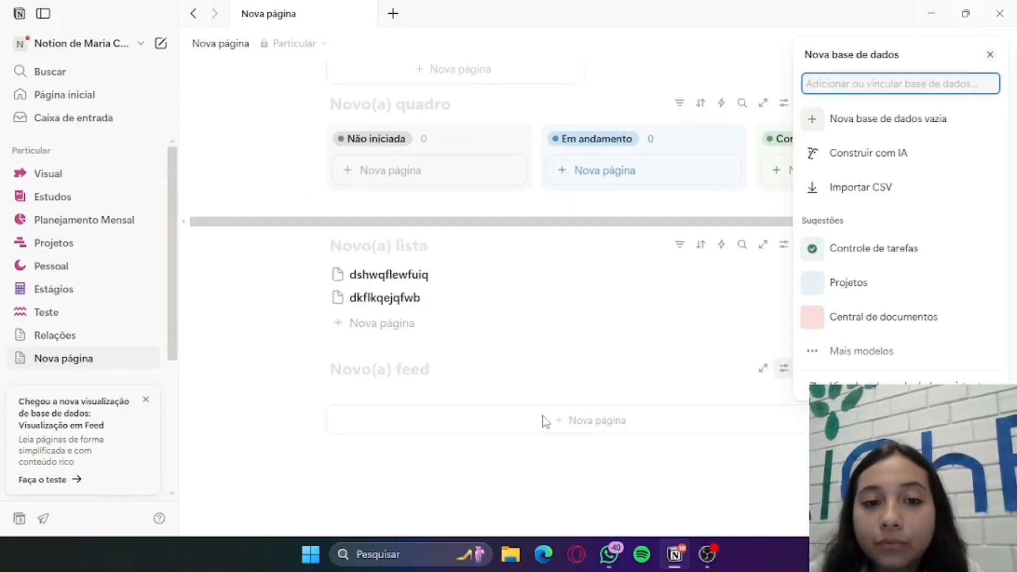
pyautogui.click(534, 386)
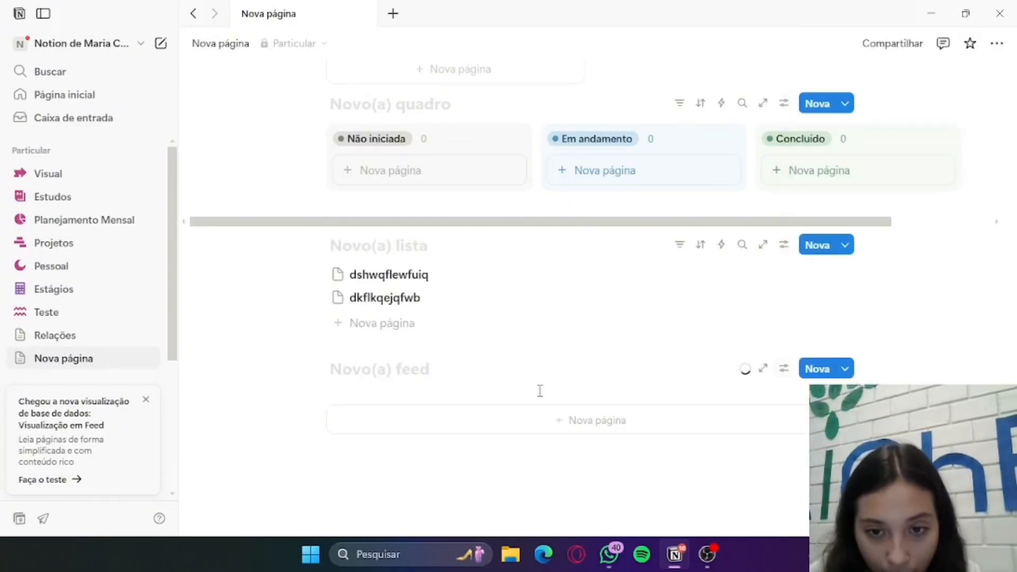
# Add an untitled page to the feed database and close its page window
pyautogui.click(598, 423)
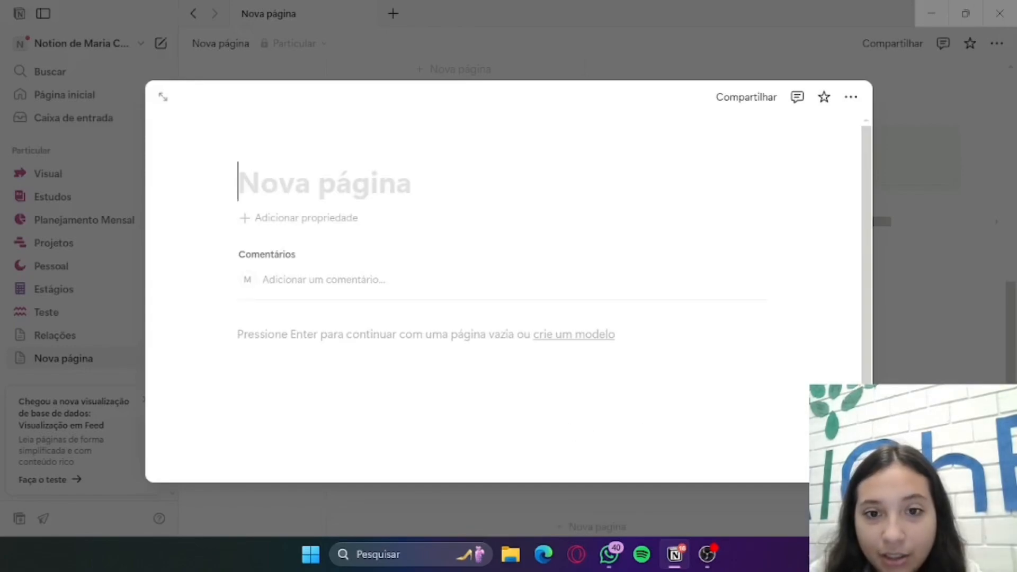
pyautogui.press('Escape')
pyautogui.scroll(-2, 670, 412)
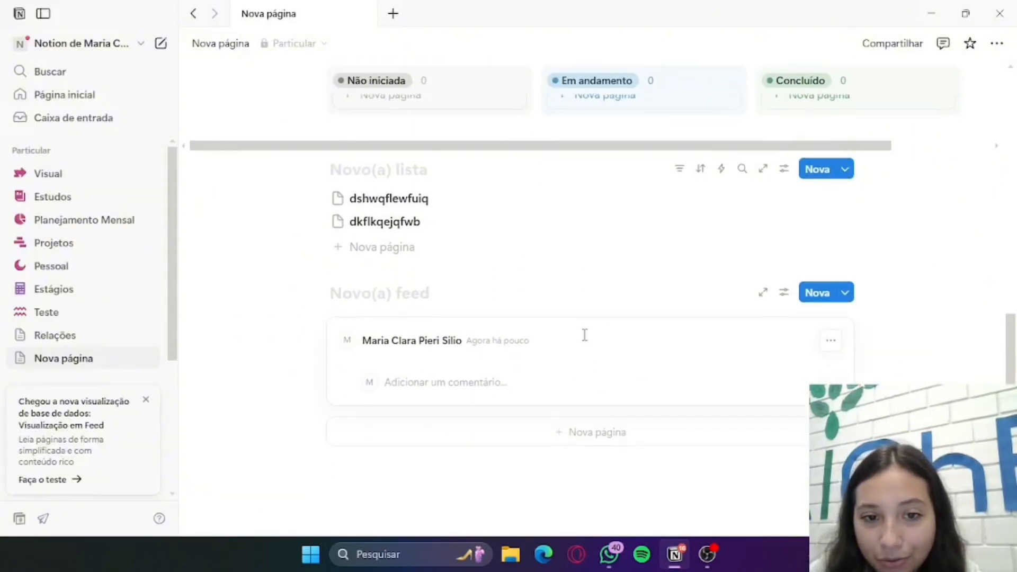
pyautogui.scroll(-2, 585, 335)
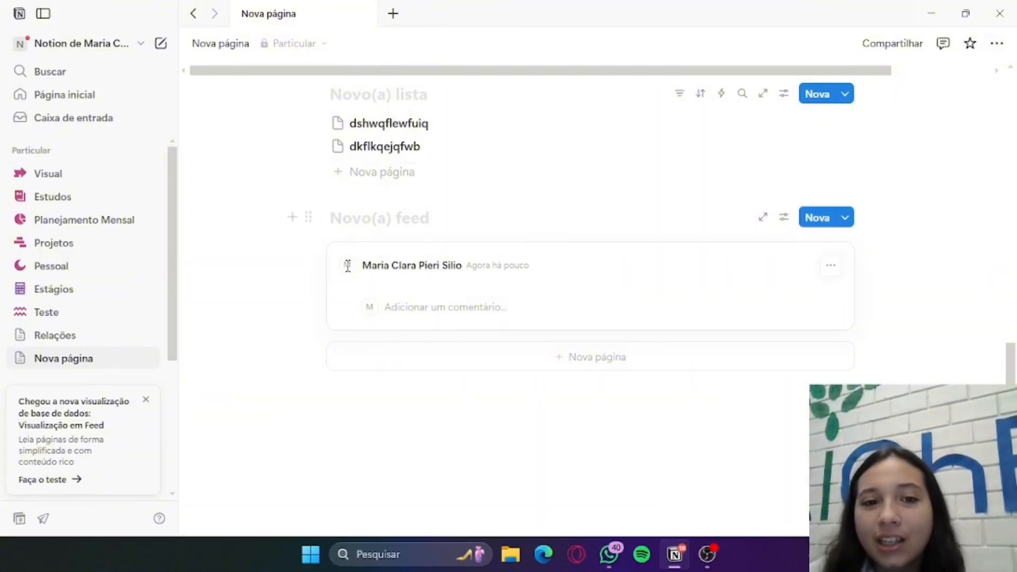
# Add a second page named "jlvfgjuk" to the feed database and return to the feed
pyautogui.click(589, 358)
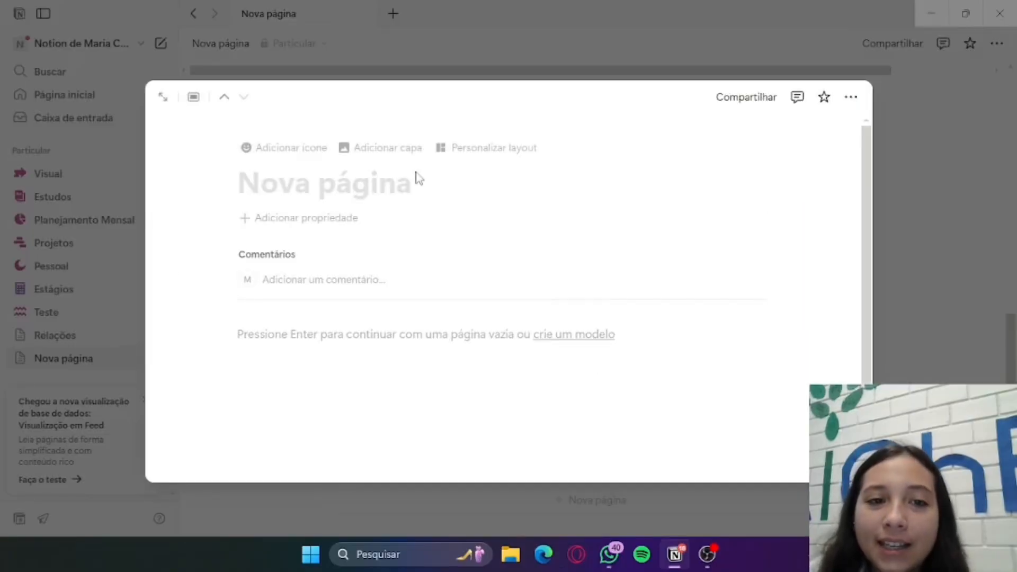
pyautogui.write('jlvfgjuk')
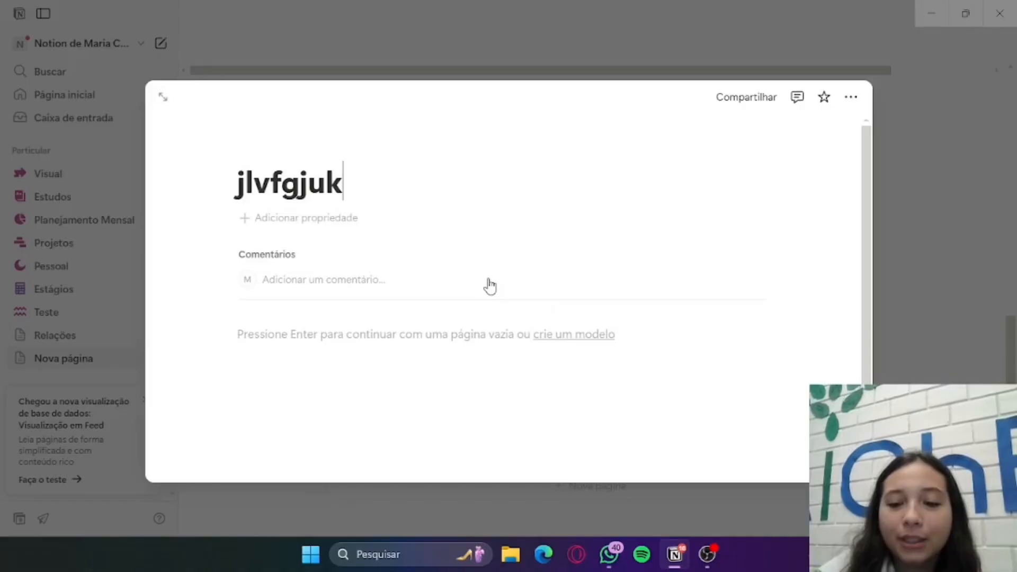
pyautogui.press('Return')
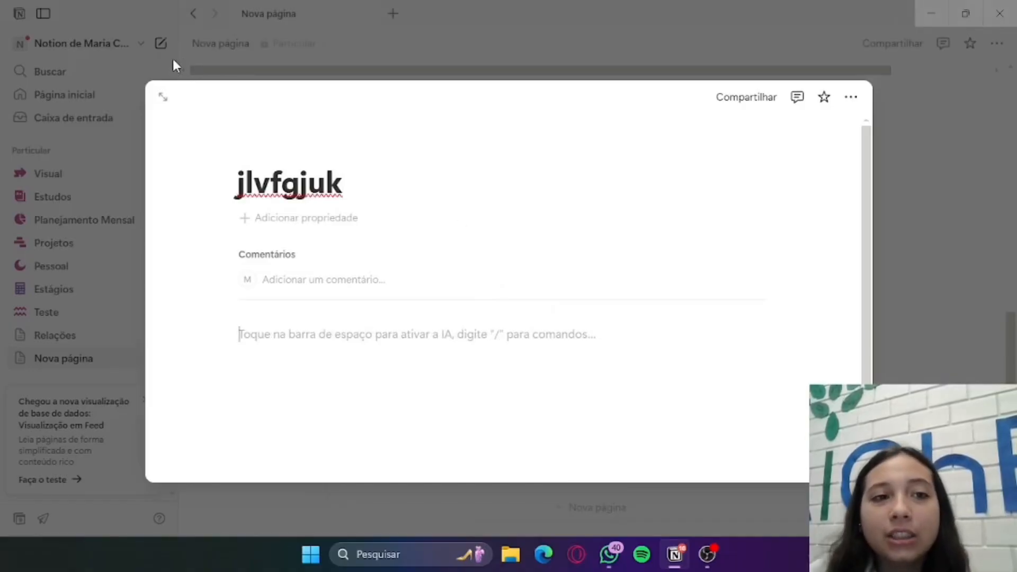
pyautogui.click(163, 97)
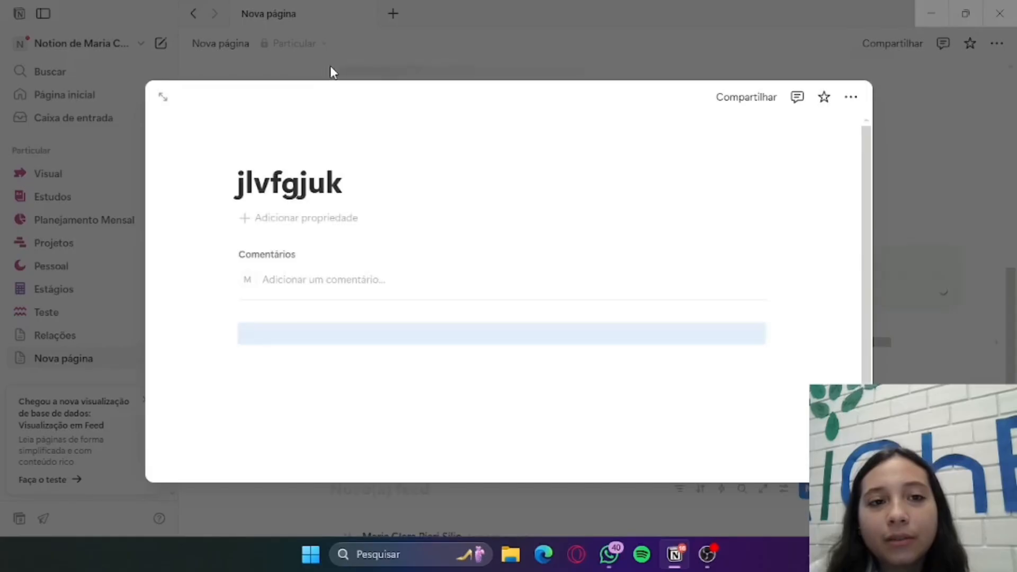
pyautogui.click(328, 68)
pyautogui.scroll(-15, 575, 332)
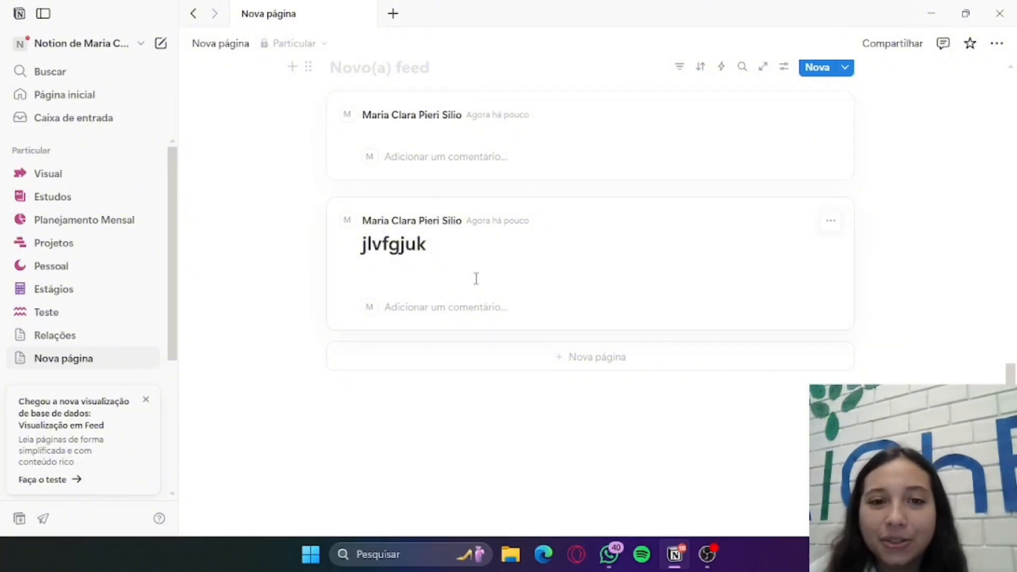
pyautogui.scroll(3, 476, 278)
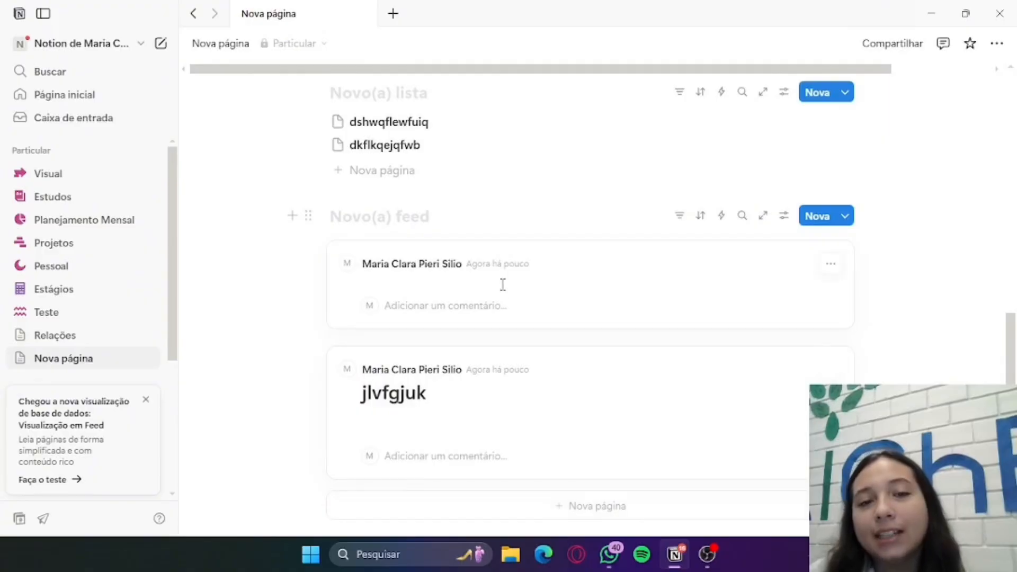
# Insert a calendar view database (Visualização em calendário) in a new block below the feed and dismiss its setup options
pyautogui.scroll(-3, 501, 284)
pyautogui.click(527, 412)
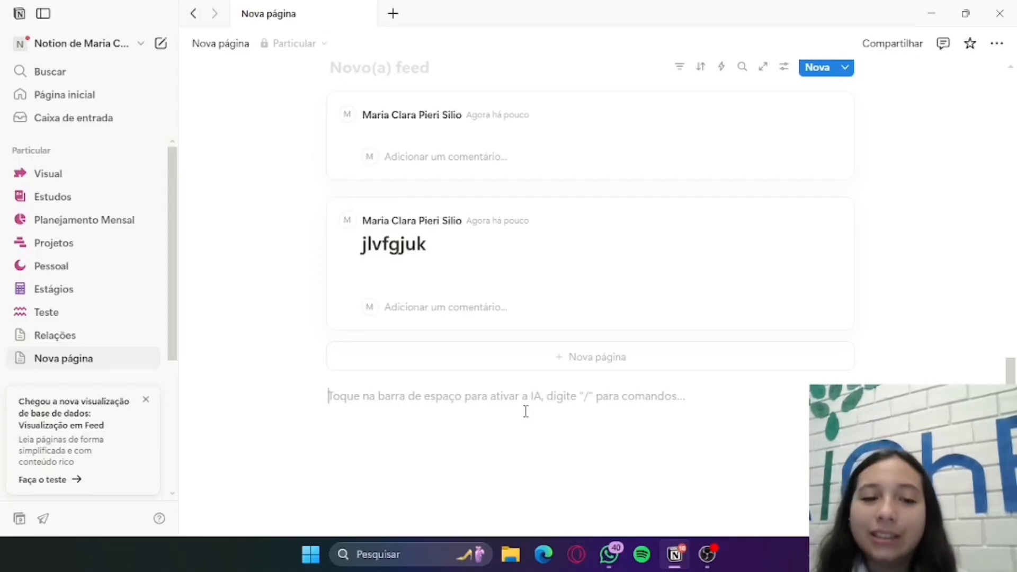
pyautogui.write('/')
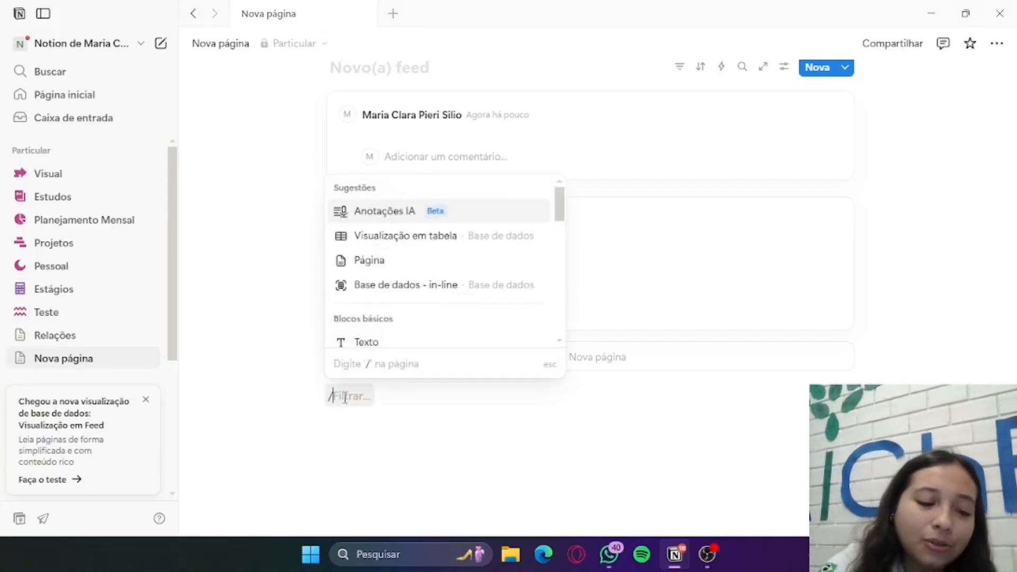
pyautogui.write('bas')
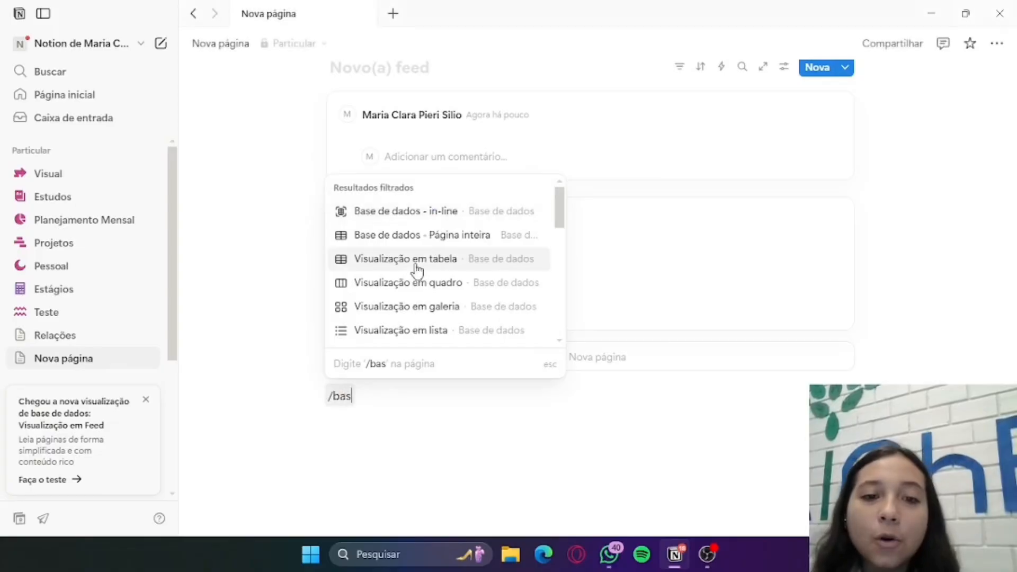
pyautogui.scroll(-2, 415, 268)
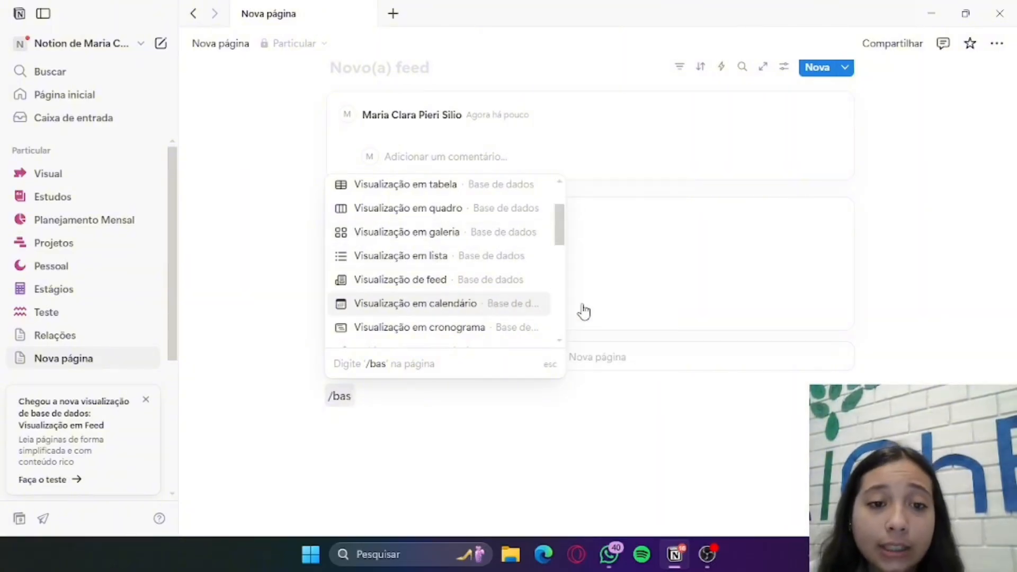
pyautogui.press('Return')
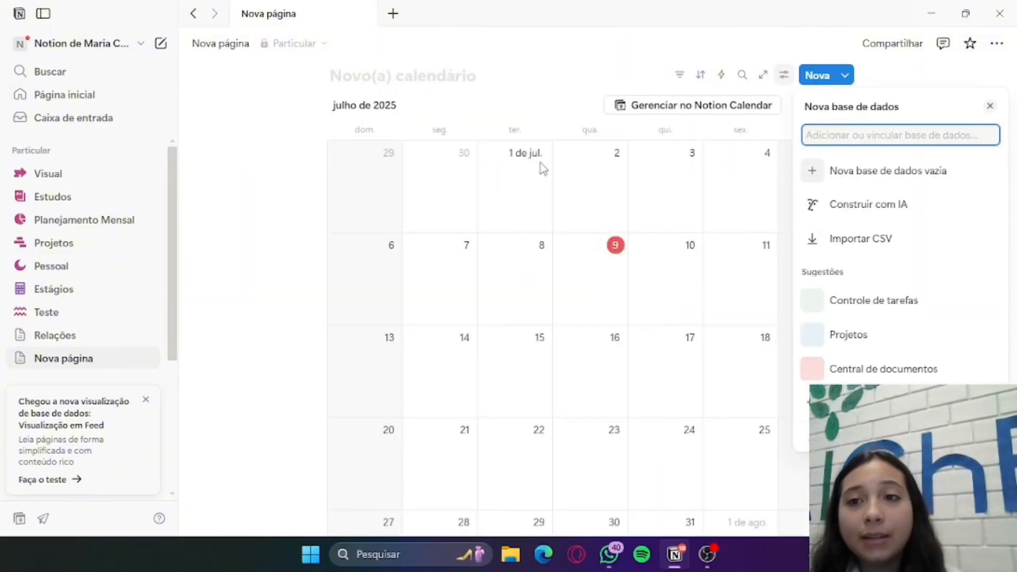
pyautogui.click(473, 75)
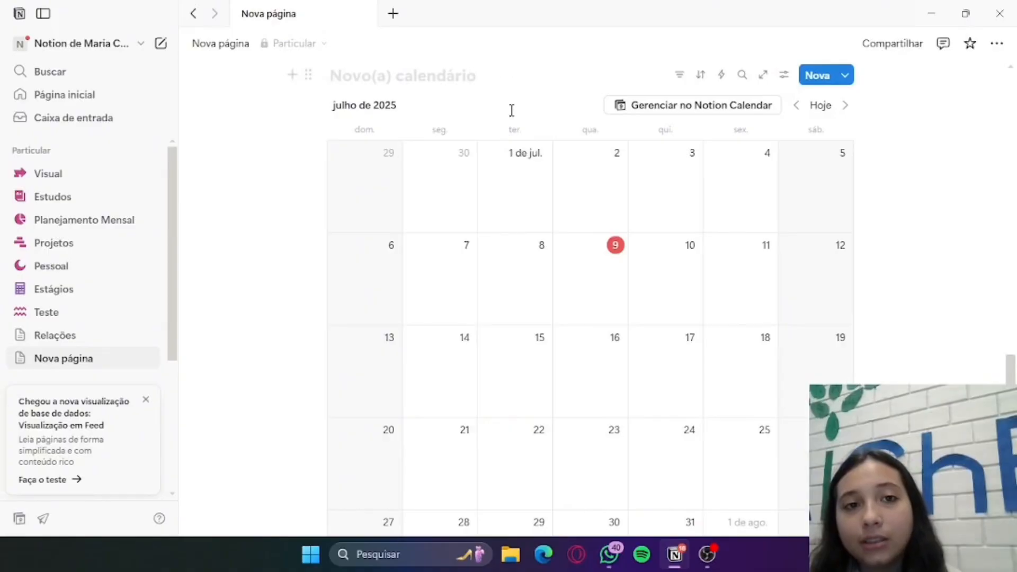
# Look over the new calendar database's month grid from its first to its last week
pyautogui.scroll(5, 512, 110)
pyautogui.scroll(-10, 561, 161)
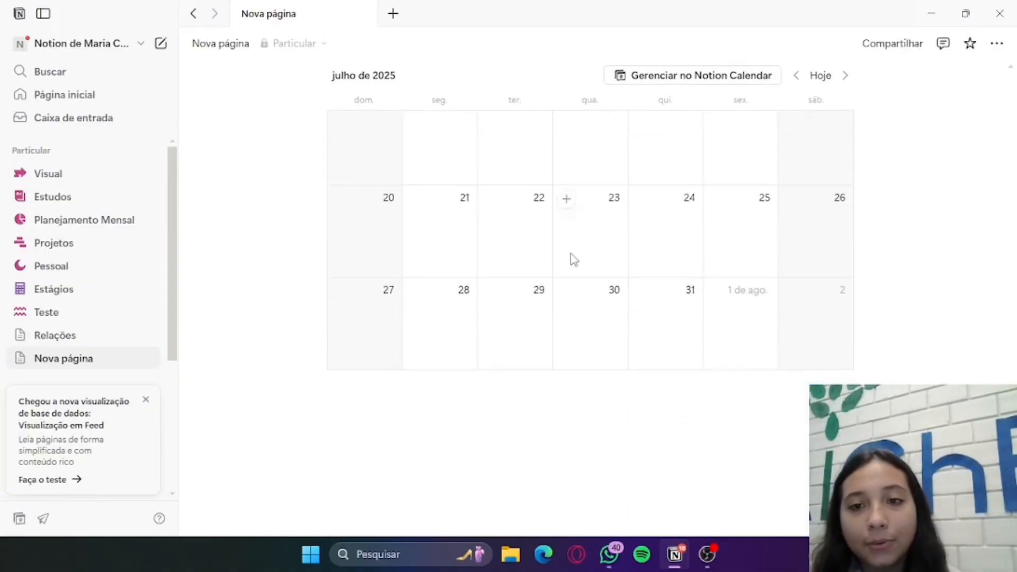
pyautogui.scroll(8, 540, 237)
pyautogui.scroll(-7, 665, 295)
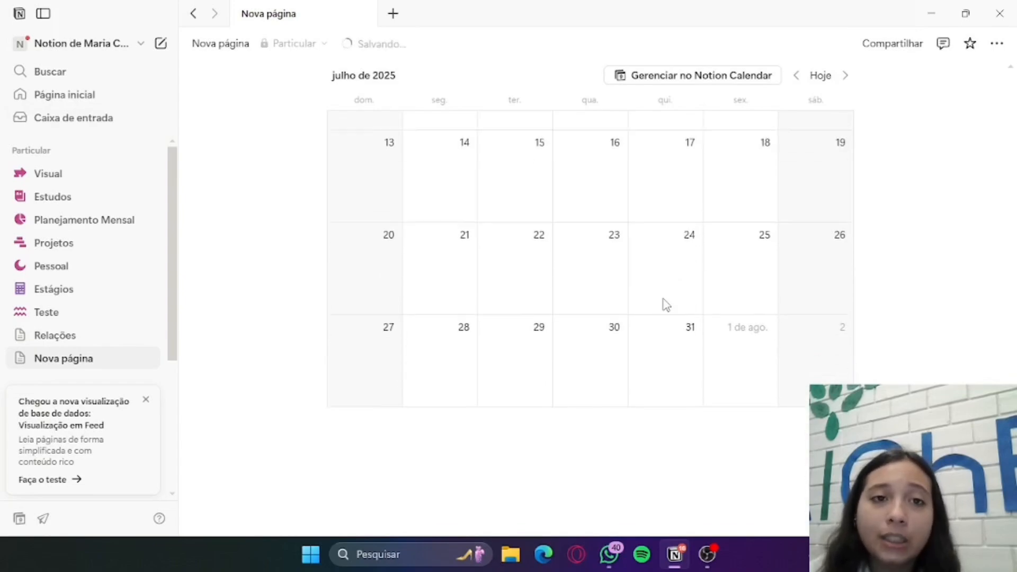
pyautogui.scroll(10, 663, 302)
pyautogui.scroll(-3, 682, 427)
pyautogui.click(545, 281)
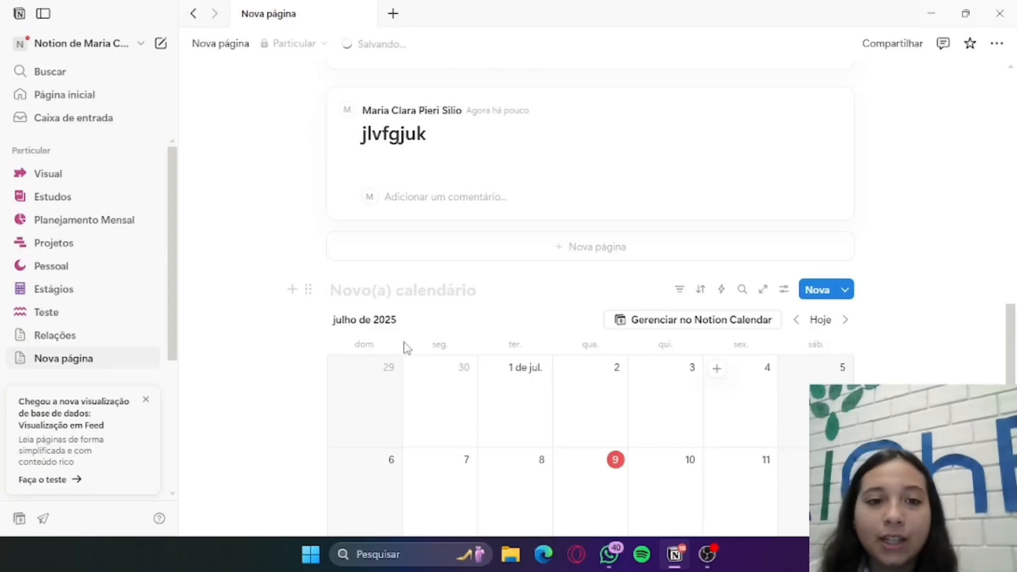
# Insert a timeline view database (Visualização em cronograma) in a new block below the calendar and dismiss its setup options
pyautogui.scroll(-5, 546, 281)
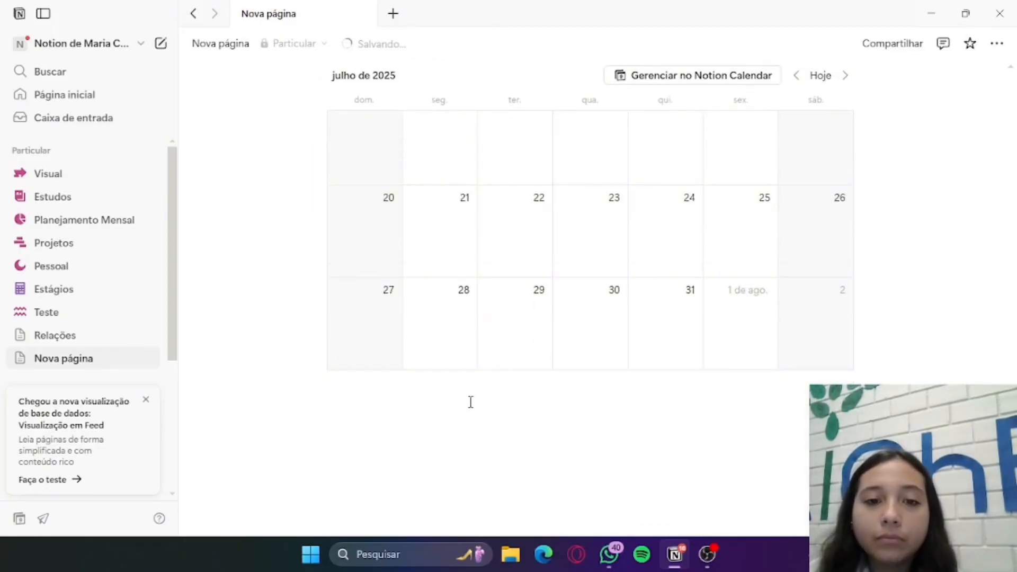
pyautogui.click(471, 402)
pyautogui.write('/')
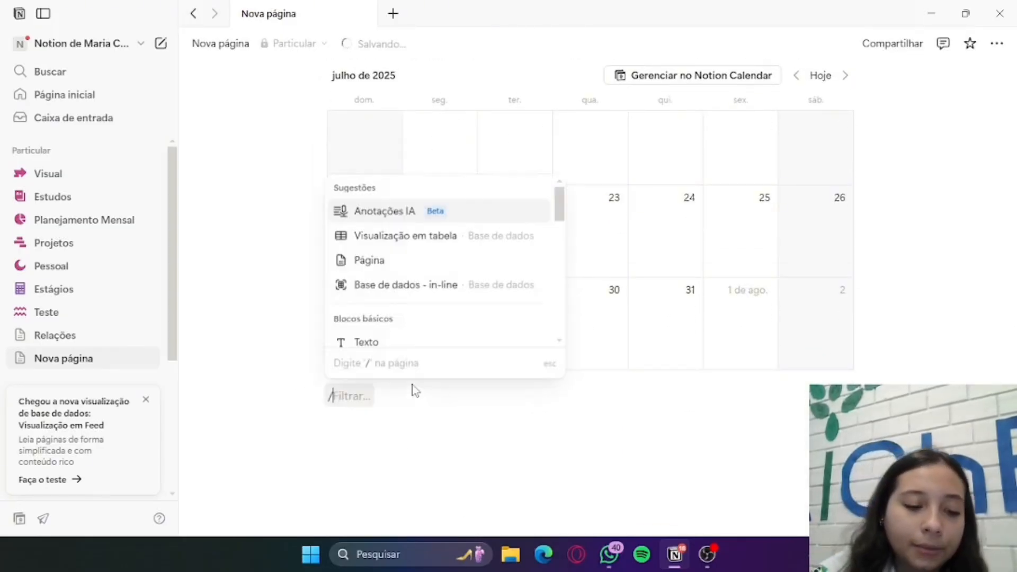
pyautogui.write('base')
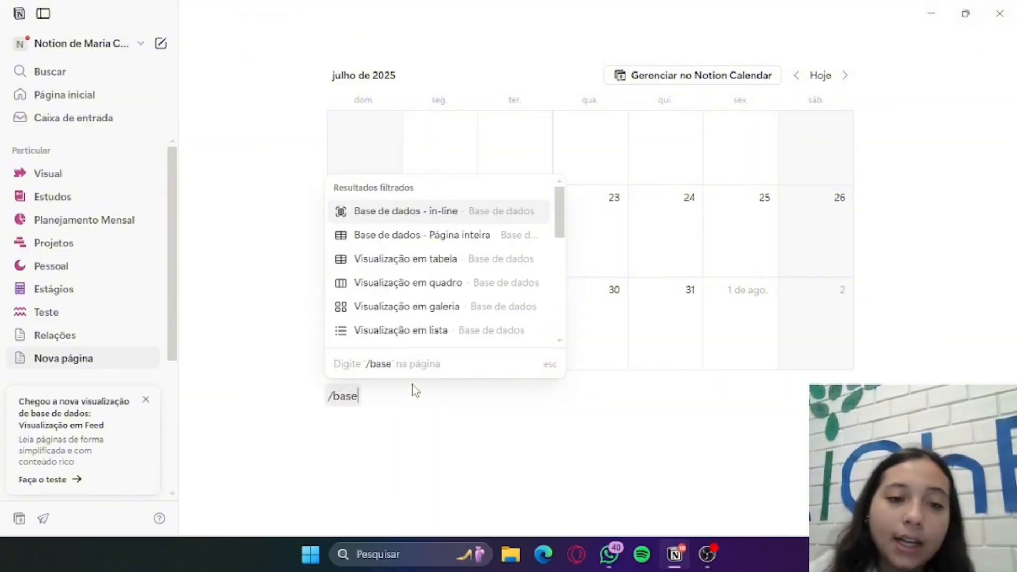
pyautogui.scroll(-3, 496, 275)
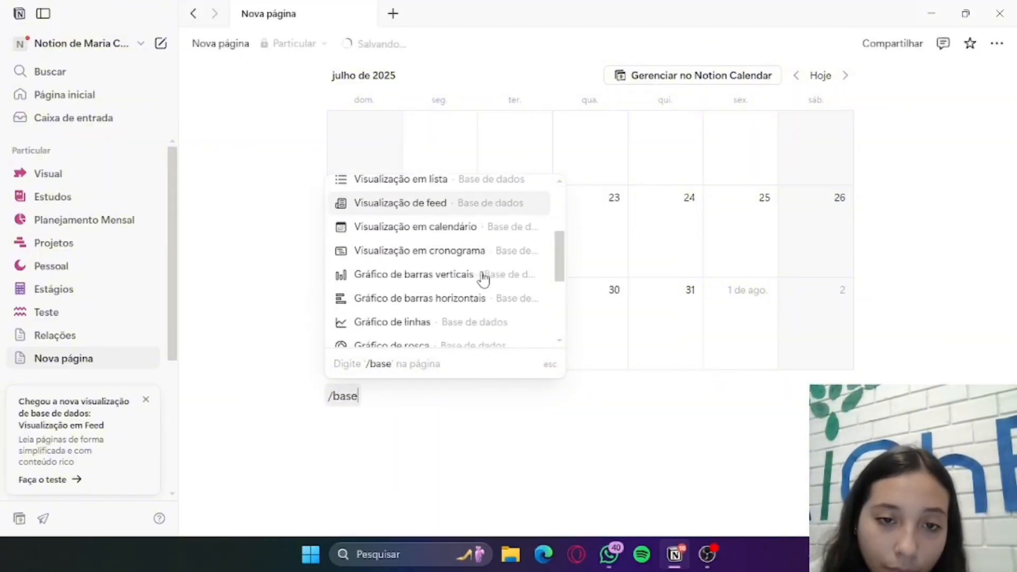
pyautogui.scroll(-3, 484, 278)
pyautogui.scroll(3, 501, 209)
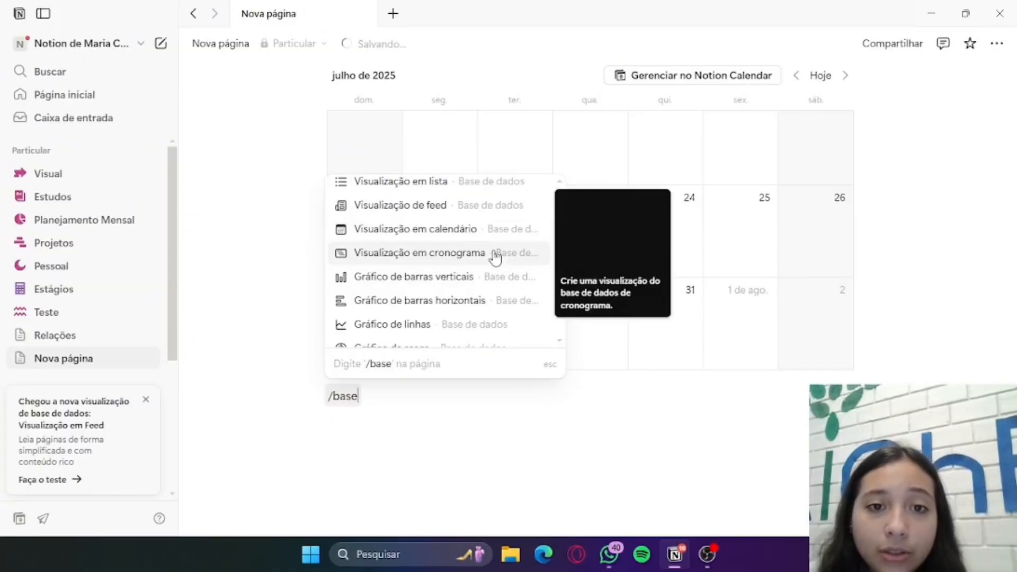
pyautogui.press('Return')
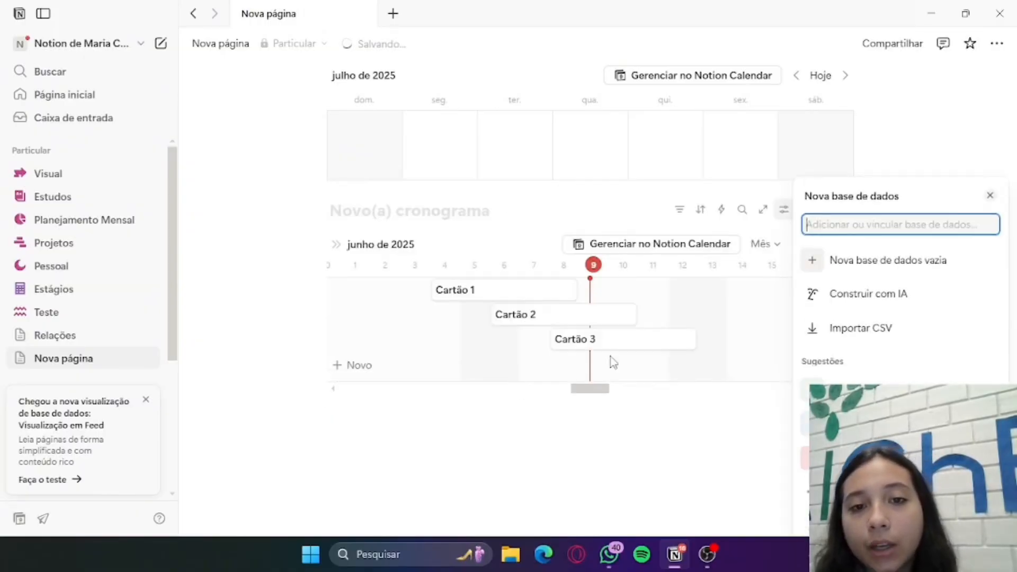
pyautogui.click(586, 444)
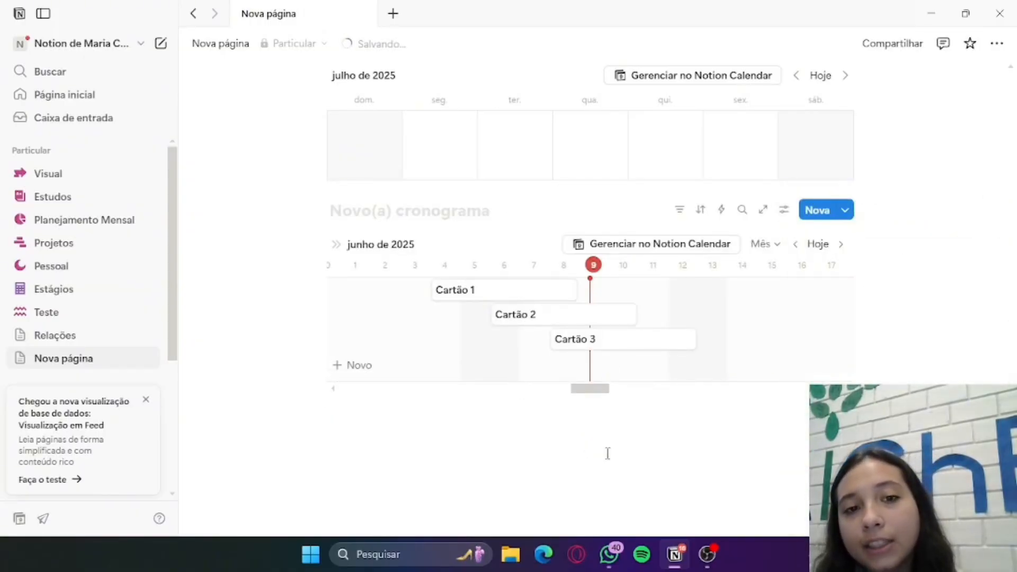
# Insert a vertical bar chart database (Gráfico de barras verticais) in a new block below the timeline and dismiss its setup options
pyautogui.scroll(8, 615, 429)
pyautogui.scroll(-7, 581, 371)
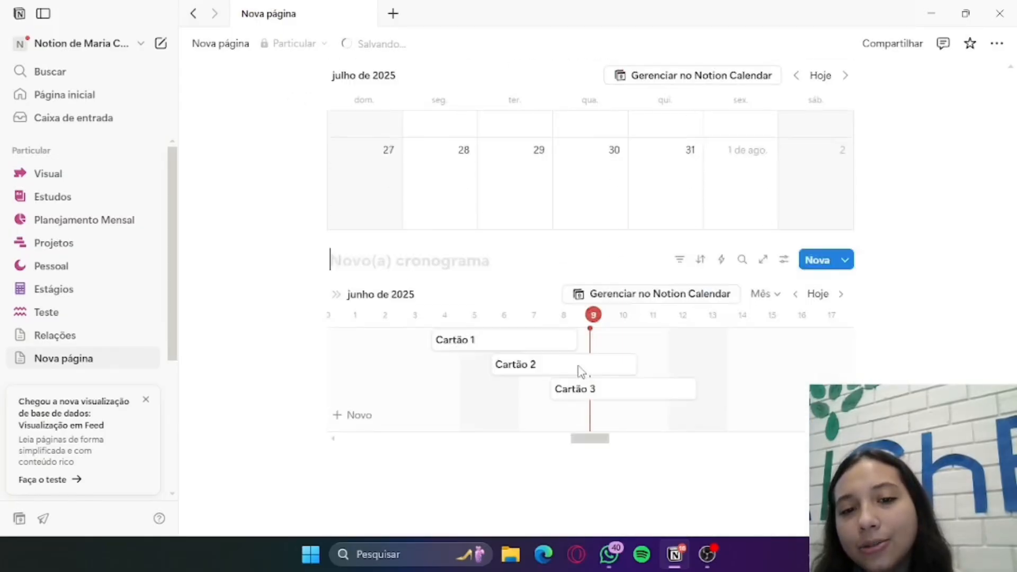
pyautogui.scroll(-2, 581, 371)
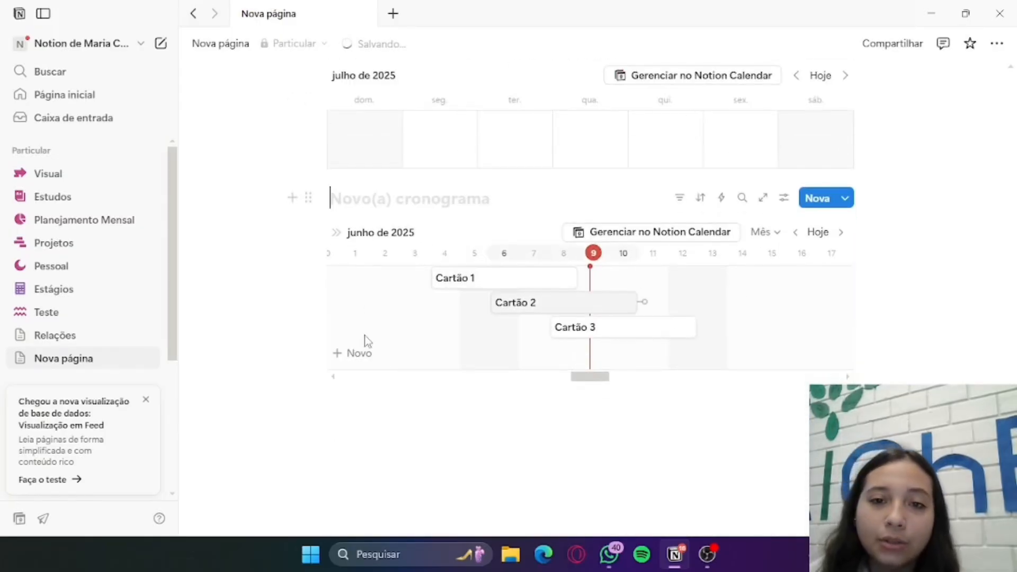
pyautogui.click(397, 397)
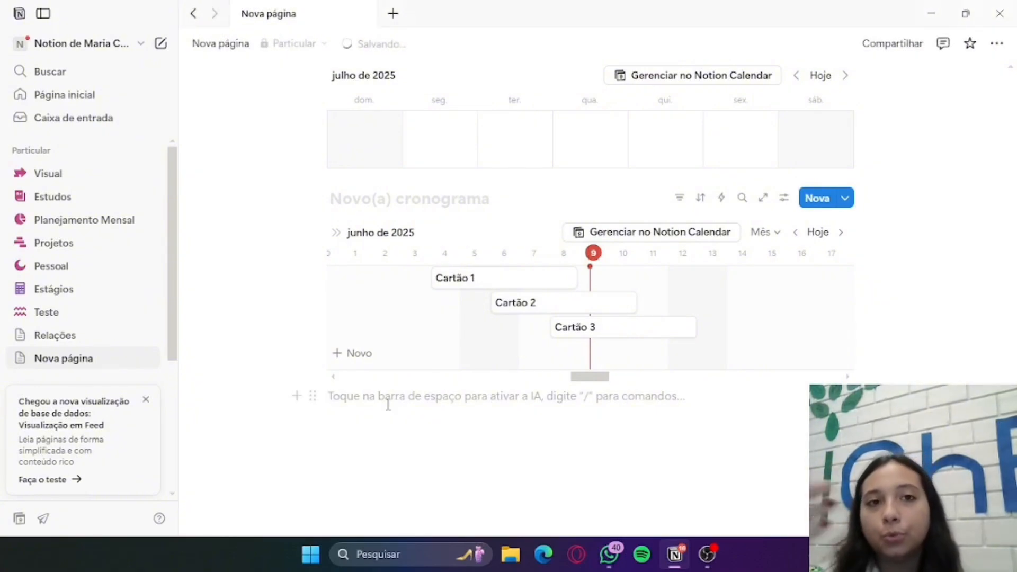
pyautogui.write('/')
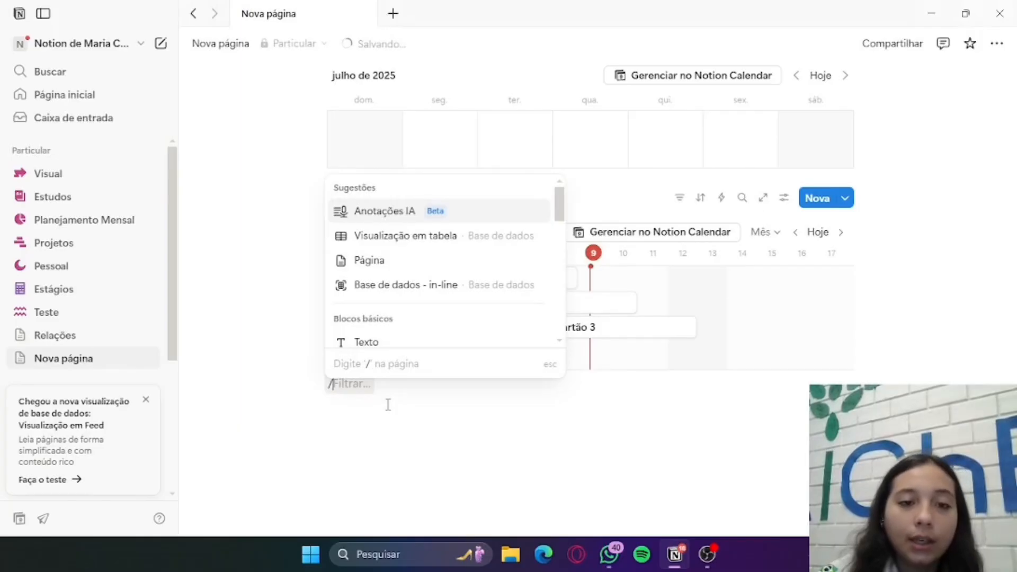
pyautogui.write('baes')
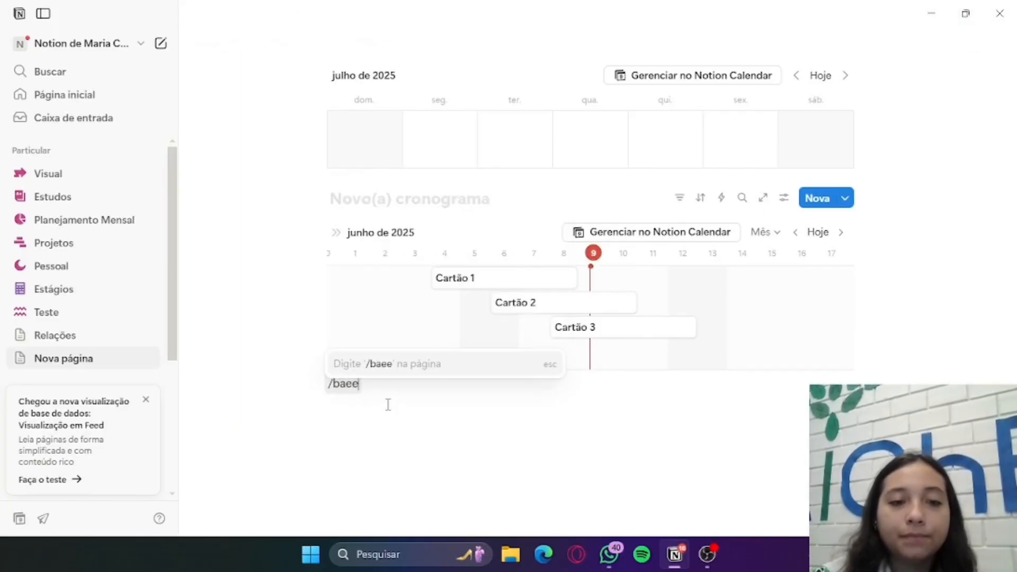
pyautogui.press('BackSpace')
pyautogui.press('BackSpace')
pyautogui.write('se')
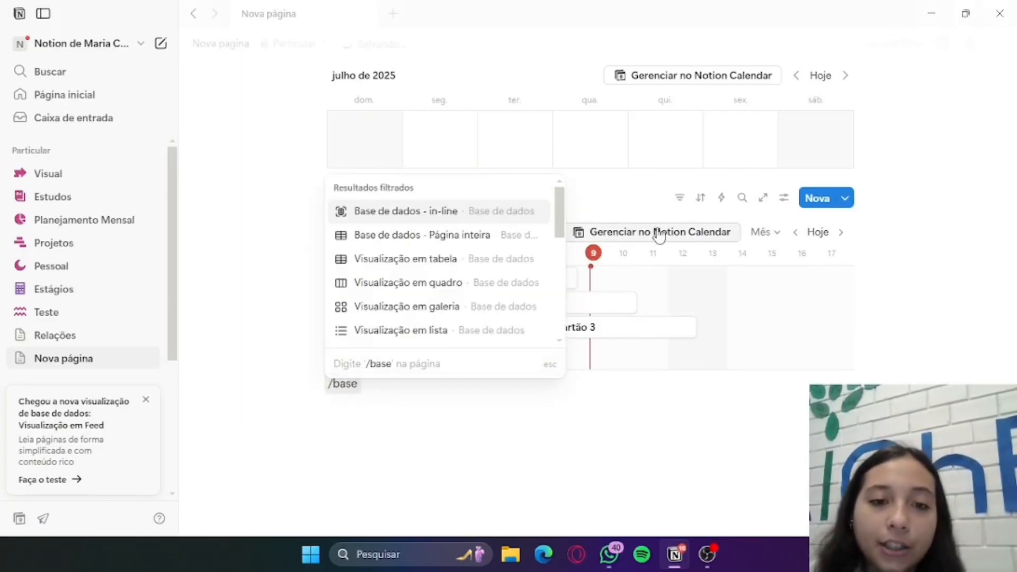
pyautogui.scroll(-3, 488, 291)
pyautogui.scroll(-2, 485, 289)
pyautogui.scroll(3, 485, 287)
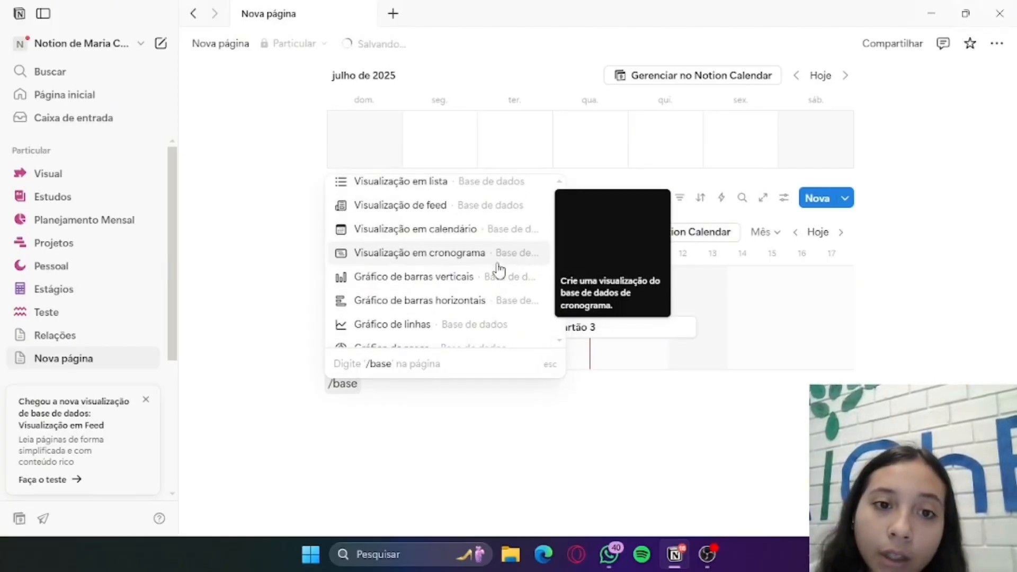
pyautogui.click(488, 288)
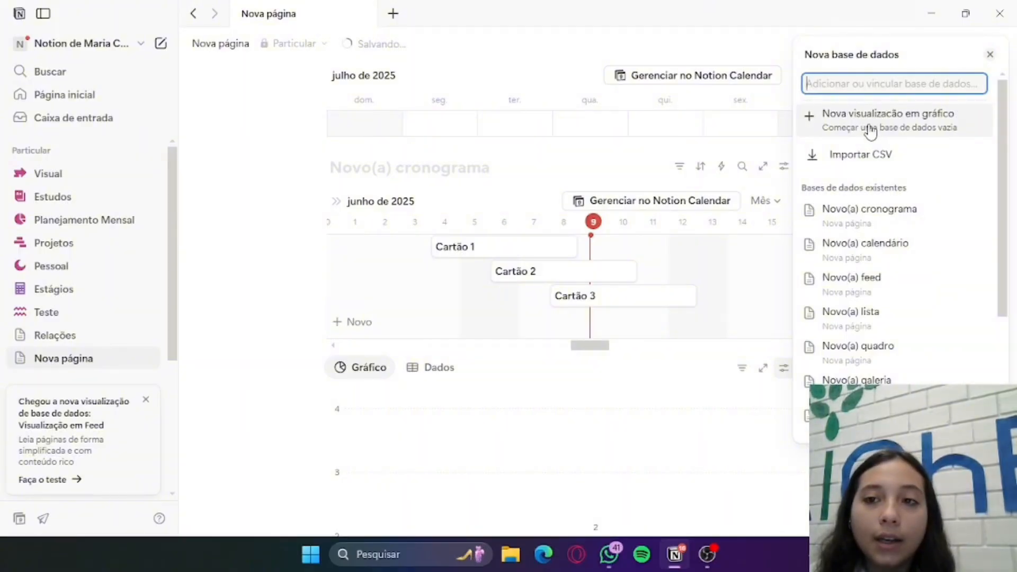
pyautogui.click(478, 388)
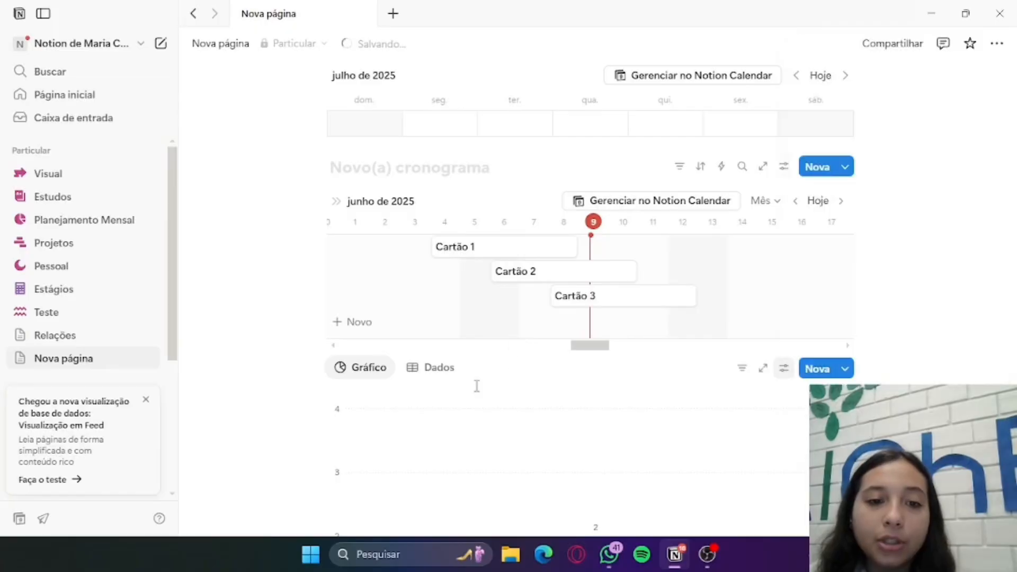
# Examine the chart's Não iniciada, Em andamento and Concluído bars alongside the status columns of the board database higher up the page
pyautogui.scroll(-5, 491, 376)
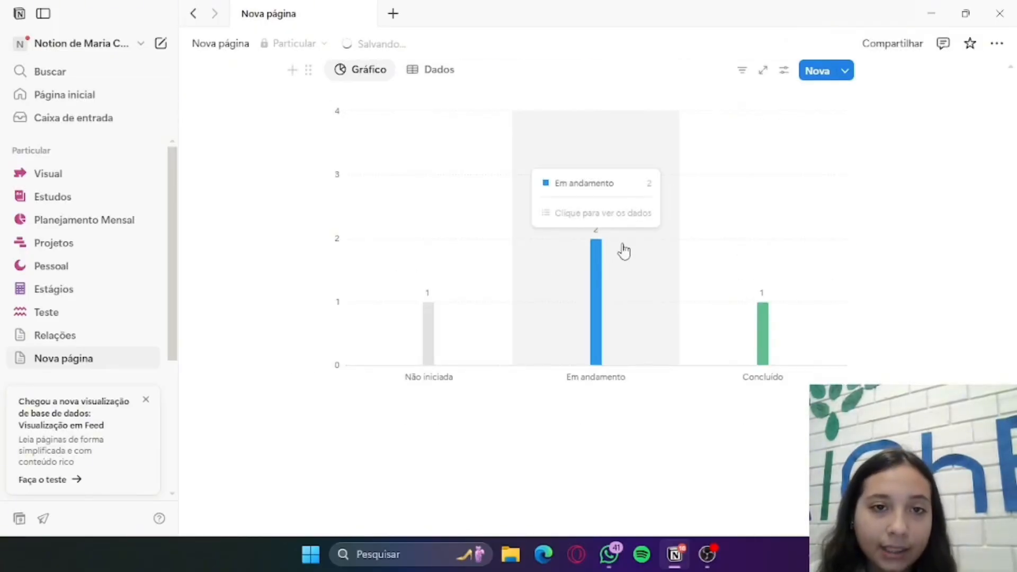
pyautogui.scroll(3, 466, 327)
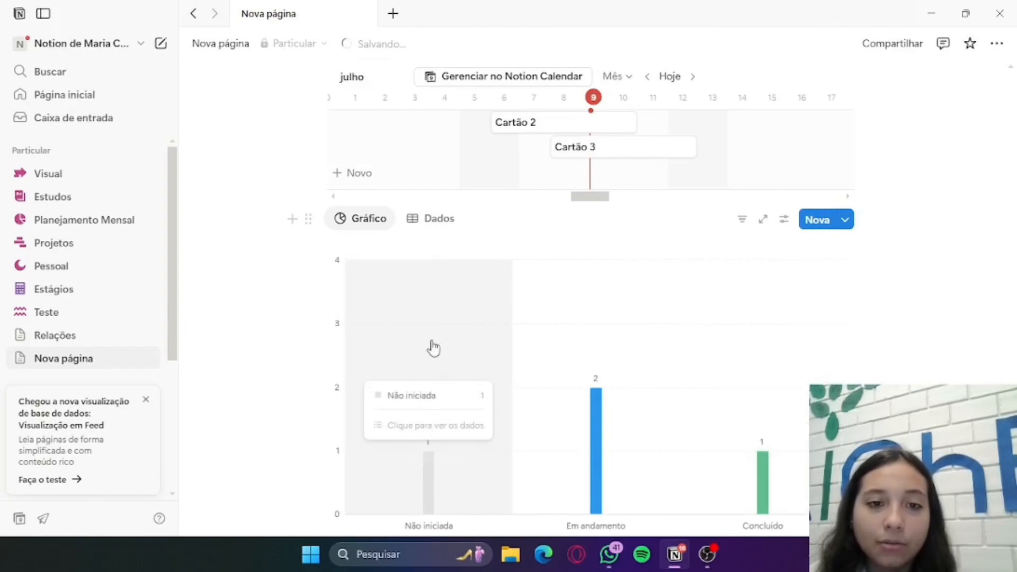
pyautogui.scroll(5, 472, 332)
pyautogui.scroll(20, 515, 333)
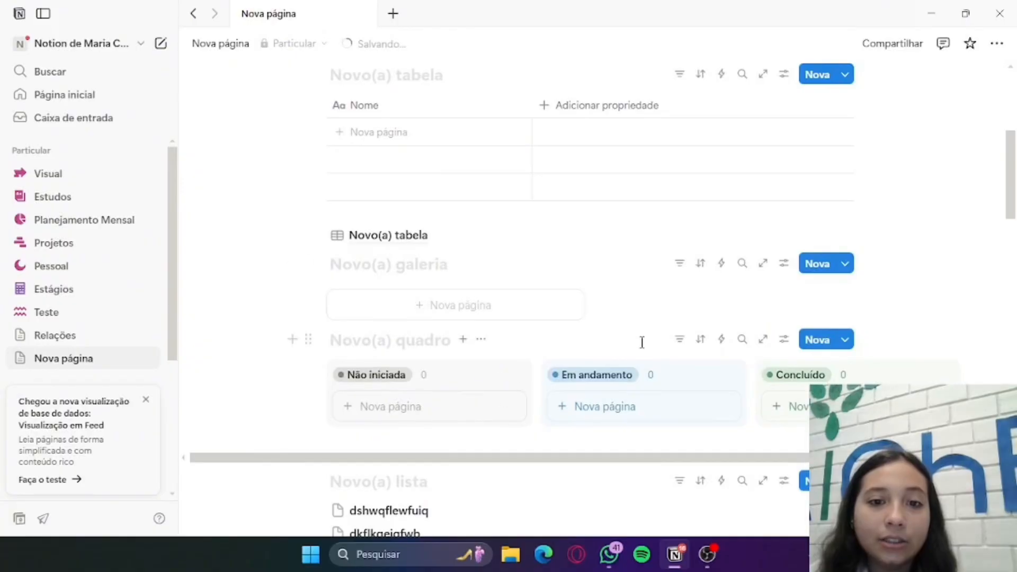
pyautogui.scroll(-15, 650, 348)
pyautogui.scroll(-9, 651, 348)
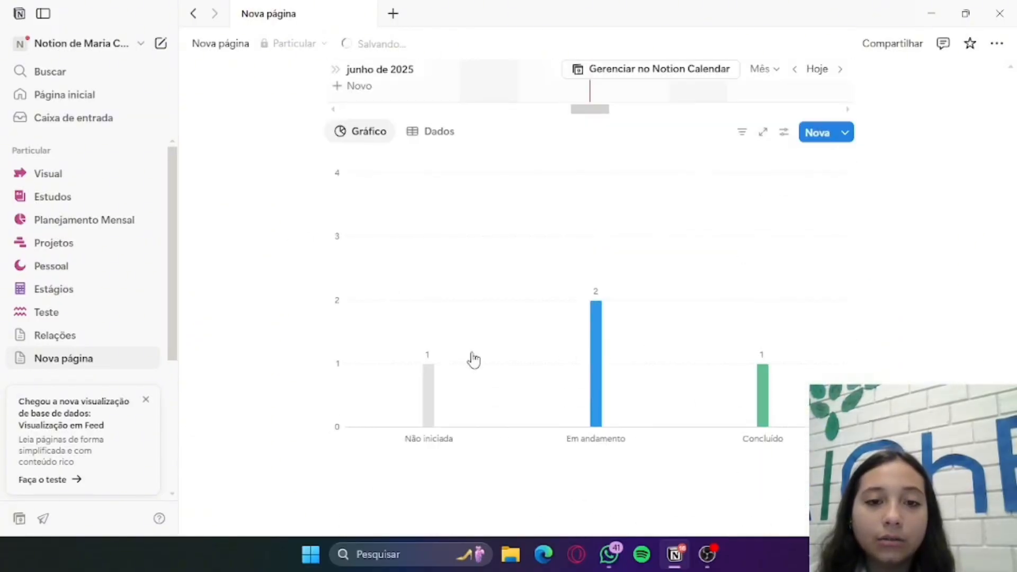
pyautogui.moveTo(591, 357)
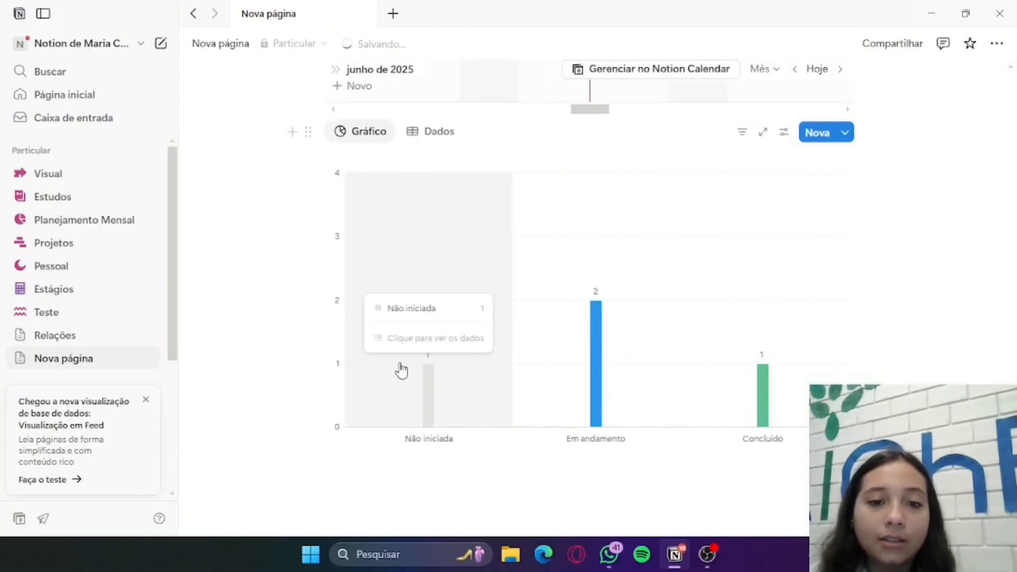
pyautogui.moveTo(763, 381)
pyautogui.scroll(-1, 764, 381)
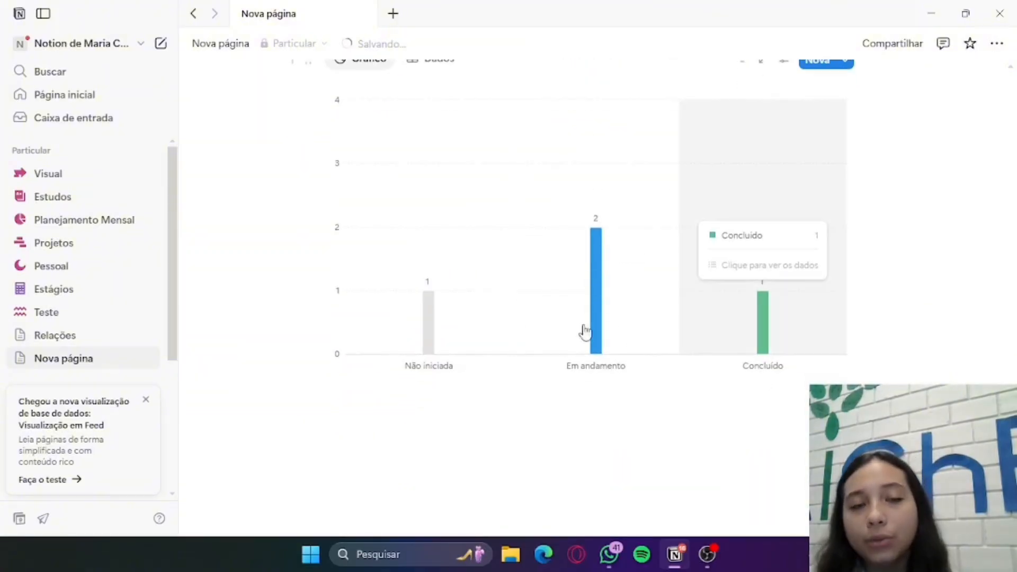
# Insert a line chart database (Gráfico de linhas) in a new block below the bar chart and dismiss its setup options
pyautogui.click(408, 405)
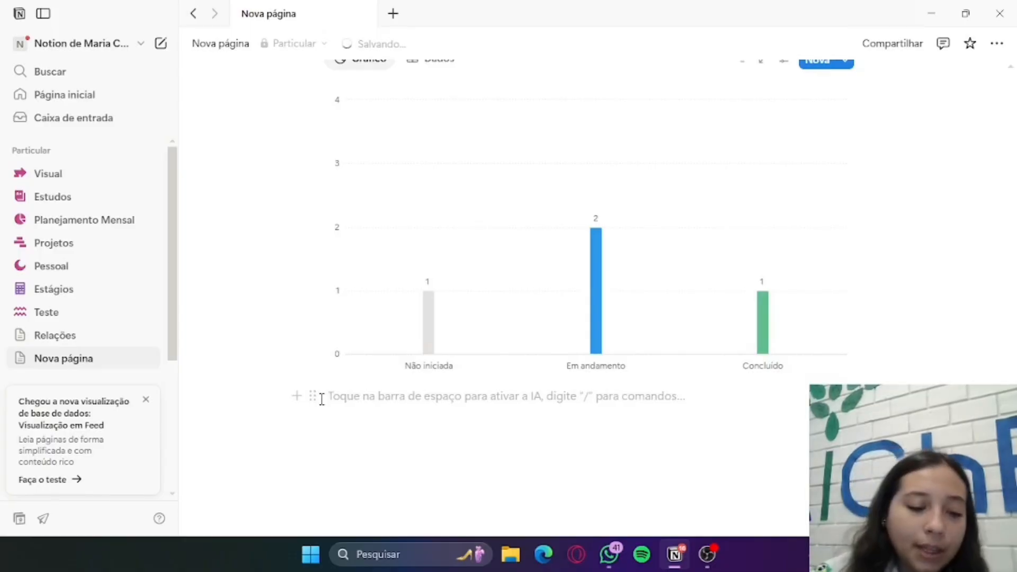
pyautogui.write('/b')
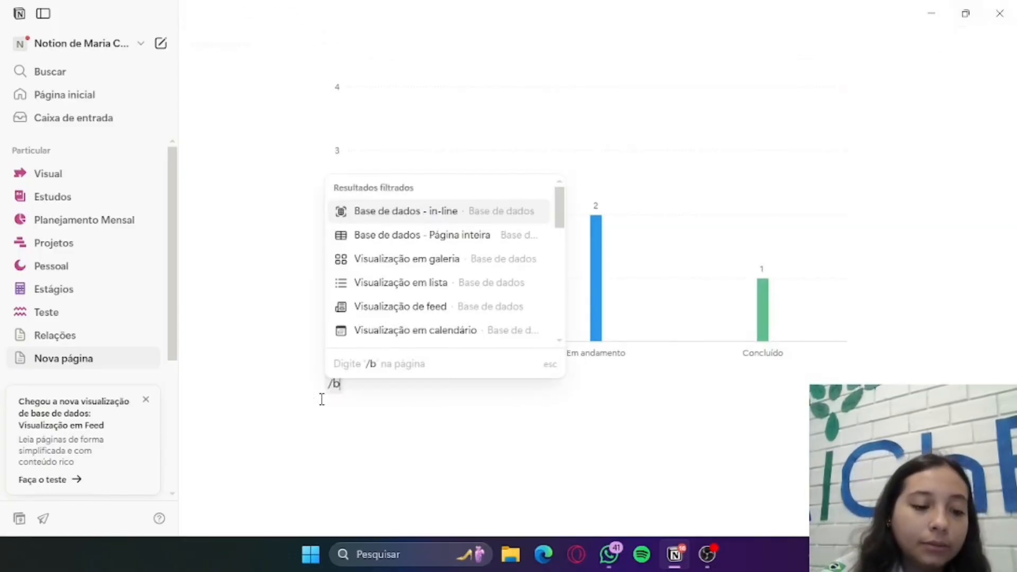
pyautogui.write('ase')
pyautogui.scroll(-3, 419, 292)
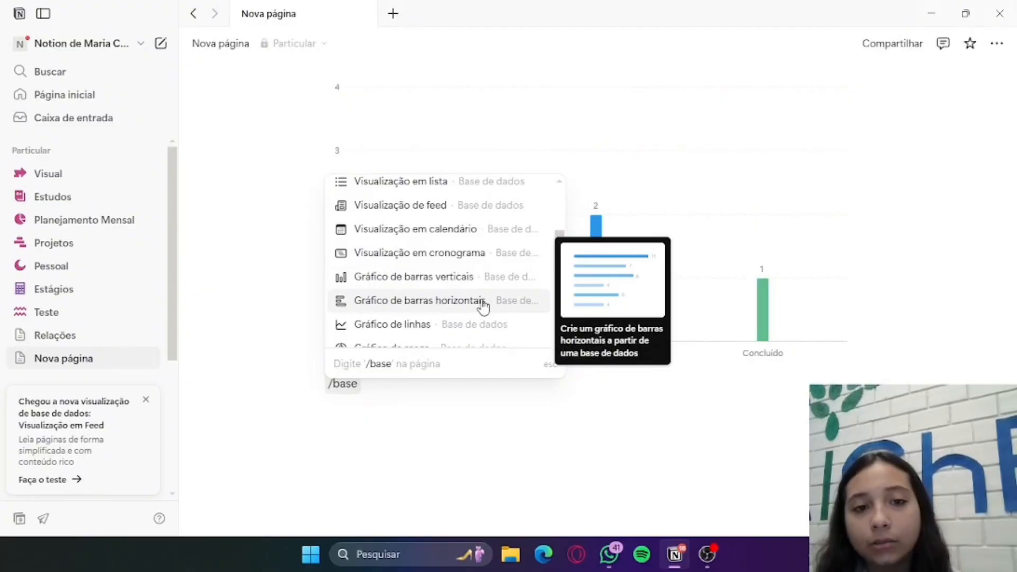
pyautogui.scroll(-2, 484, 307)
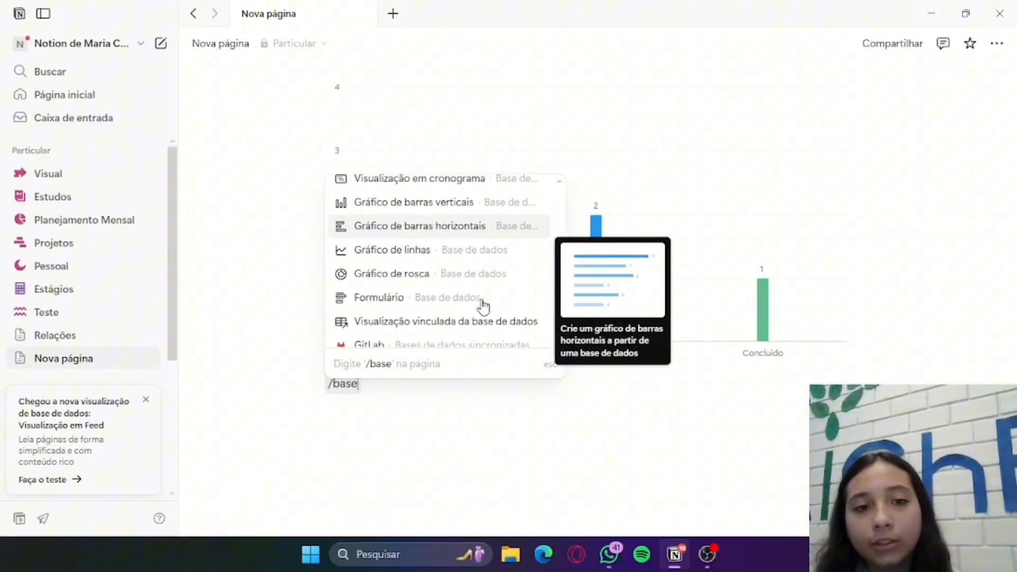
pyautogui.click(484, 262)
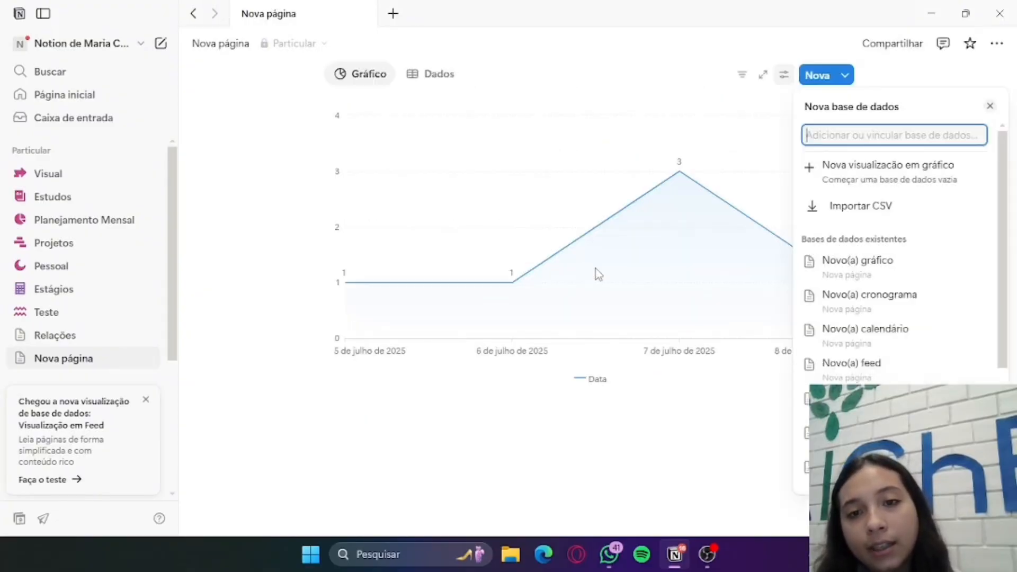
pyautogui.click(580, 434)
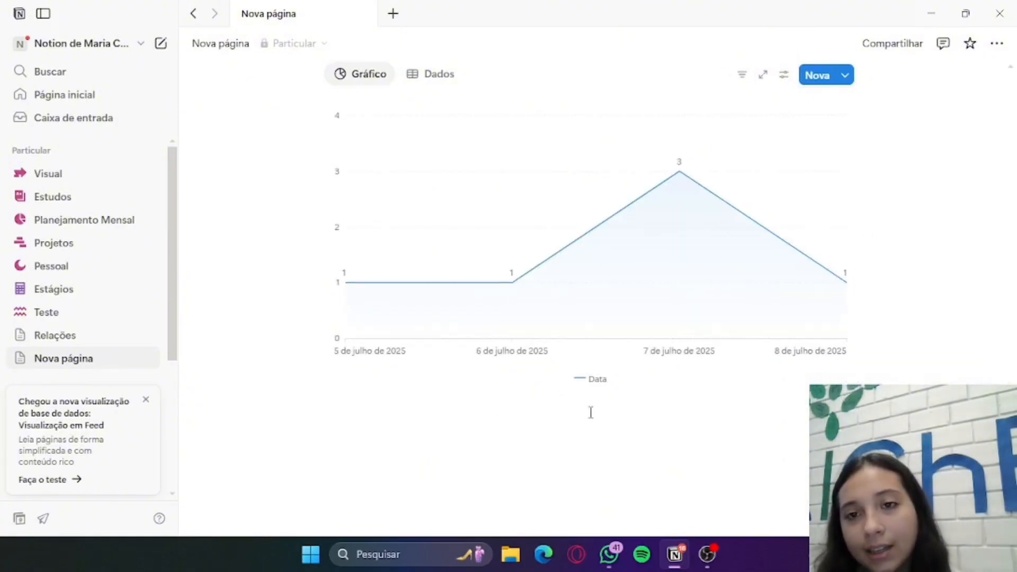
# Insert a form database (Formulário) in a new block below the line chart
pyautogui.scroll(4, 593, 403)
pyautogui.scroll(-4, 597, 398)
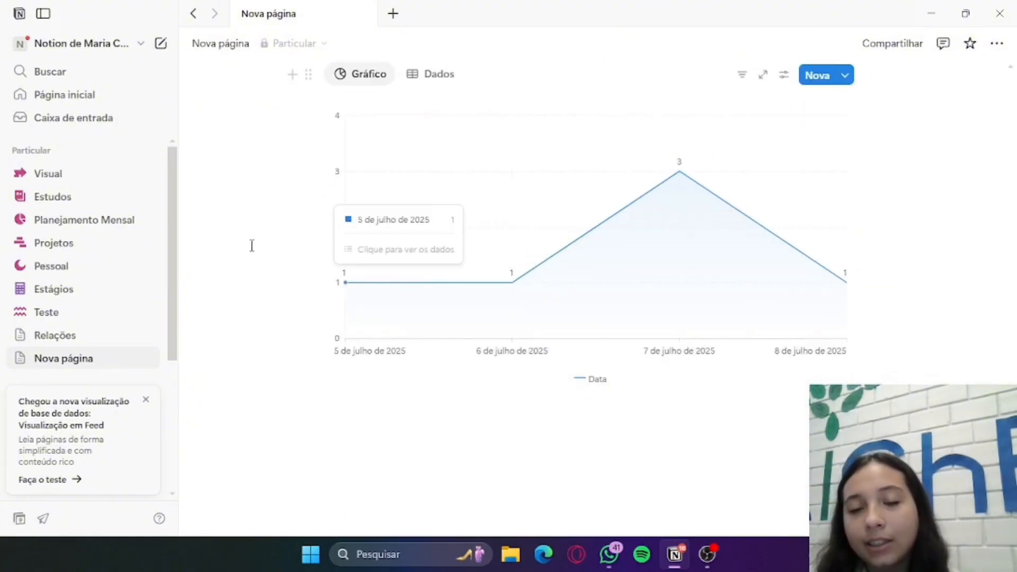
pyautogui.click(443, 418)
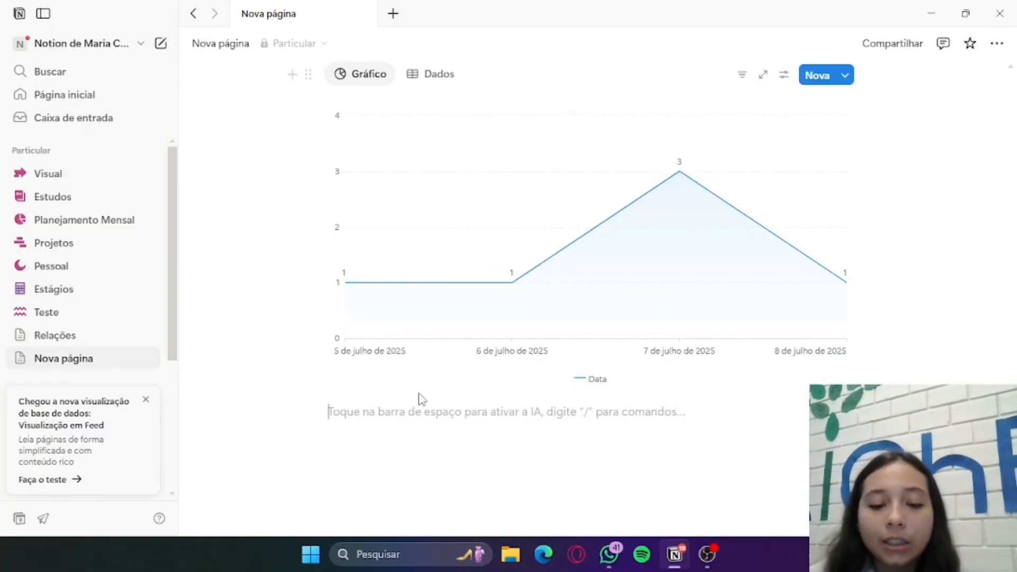
pyautogui.write('/base')
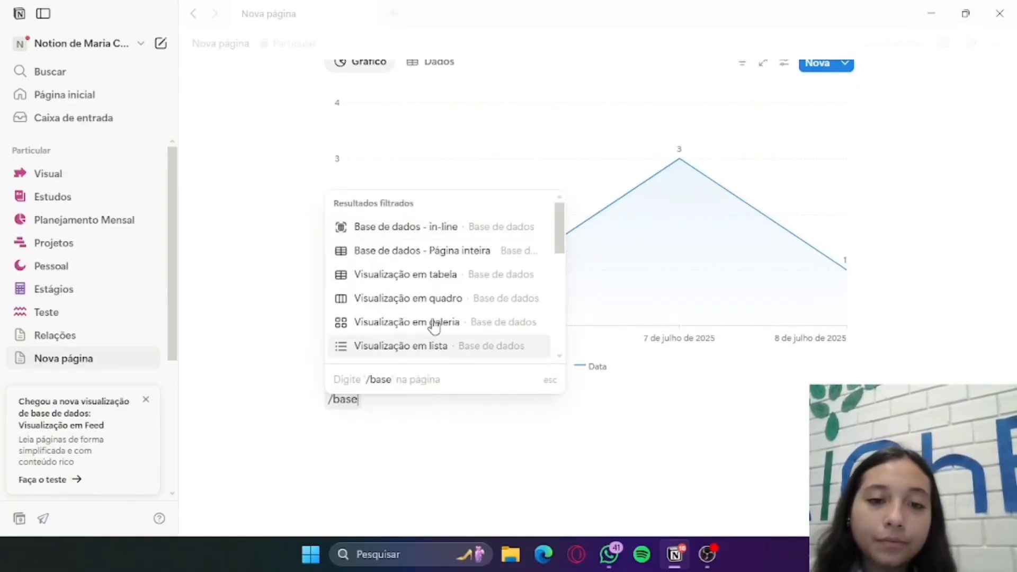
pyautogui.scroll(-5, 432, 325)
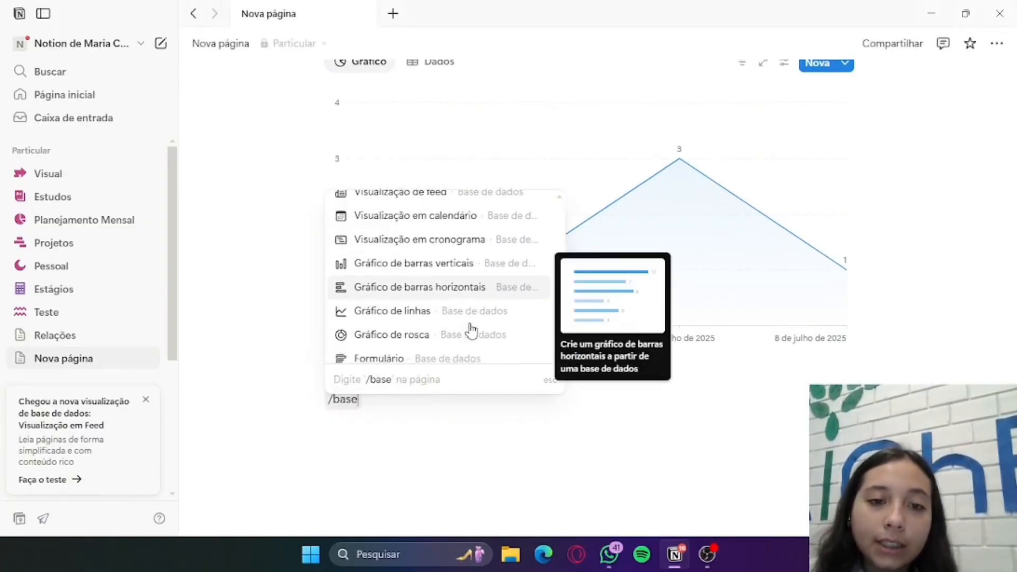
pyautogui.scroll(3, 472, 265)
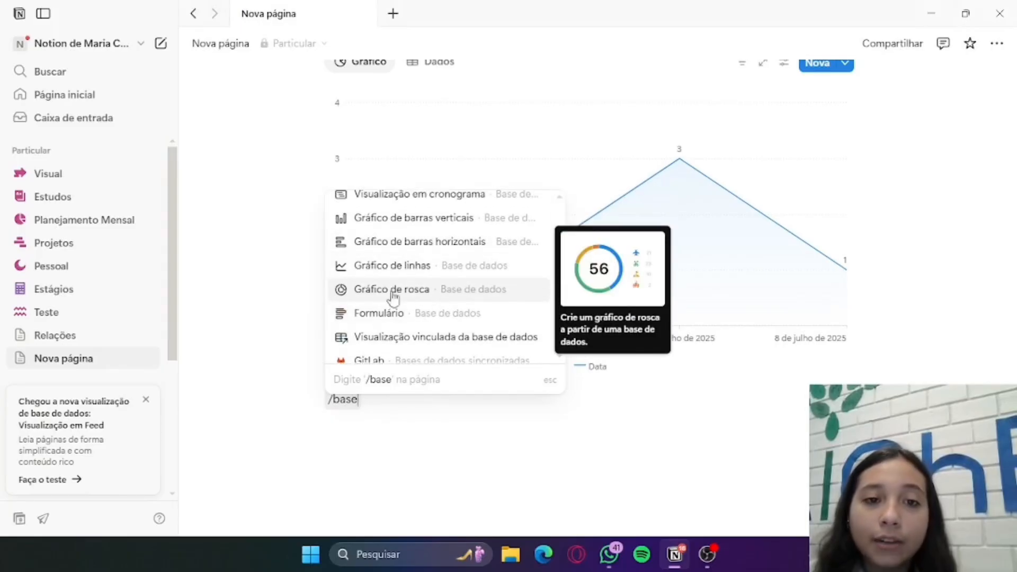
pyautogui.click(421, 316)
# Look over the new form from its title, description and access notice to its text question and multiple-choice question
pyautogui.scroll(-7, 490, 359)
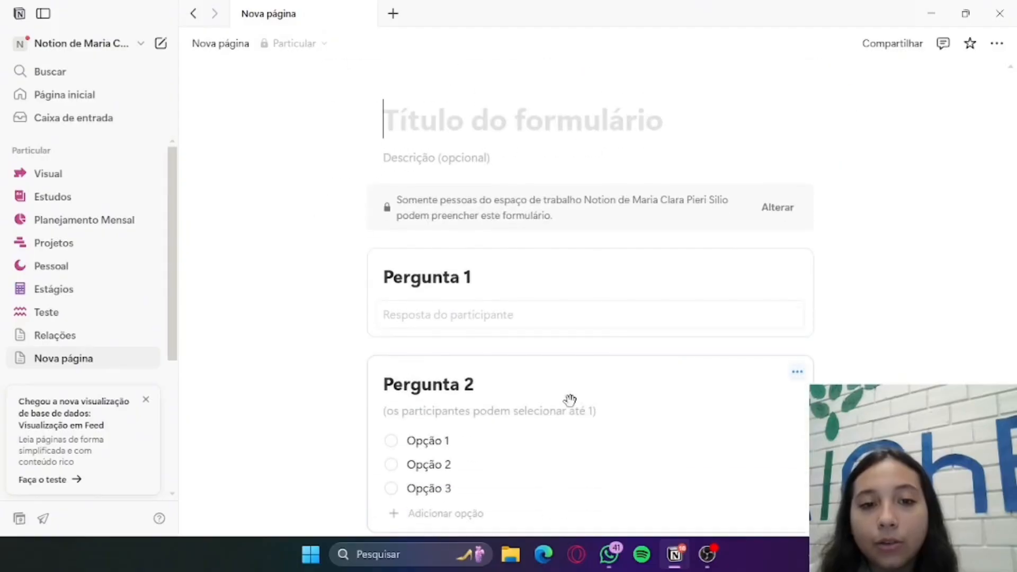
pyautogui.scroll(-4, 533, 331)
pyautogui.scroll(10, 536, 335)
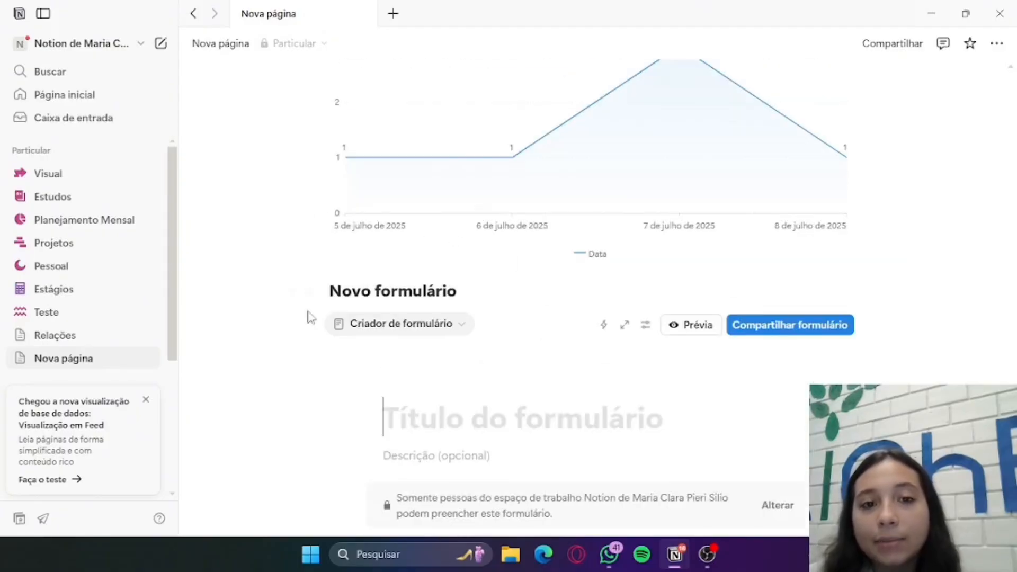
pyautogui.scroll(-4, 475, 349)
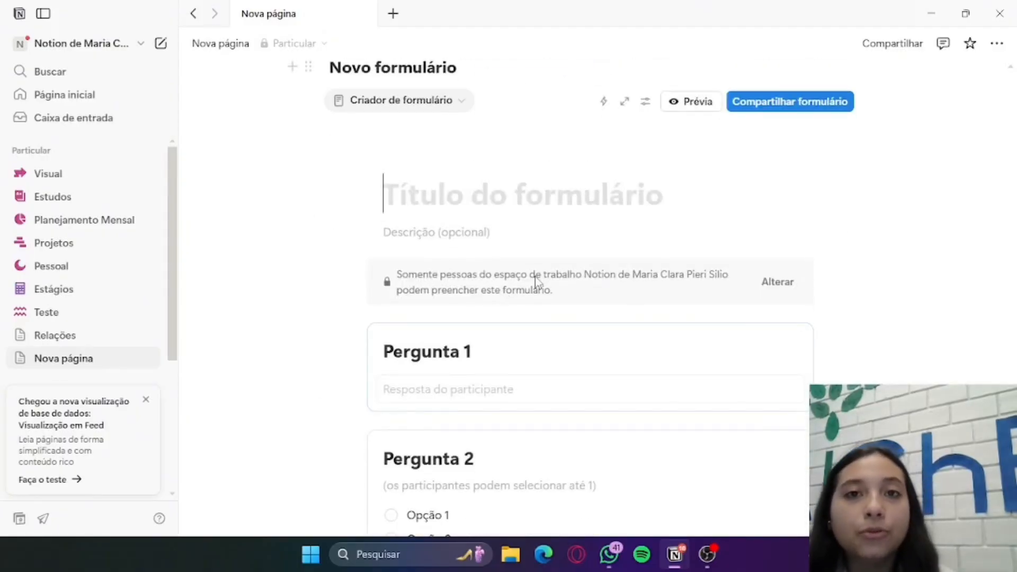
pyautogui.click(644, 208)
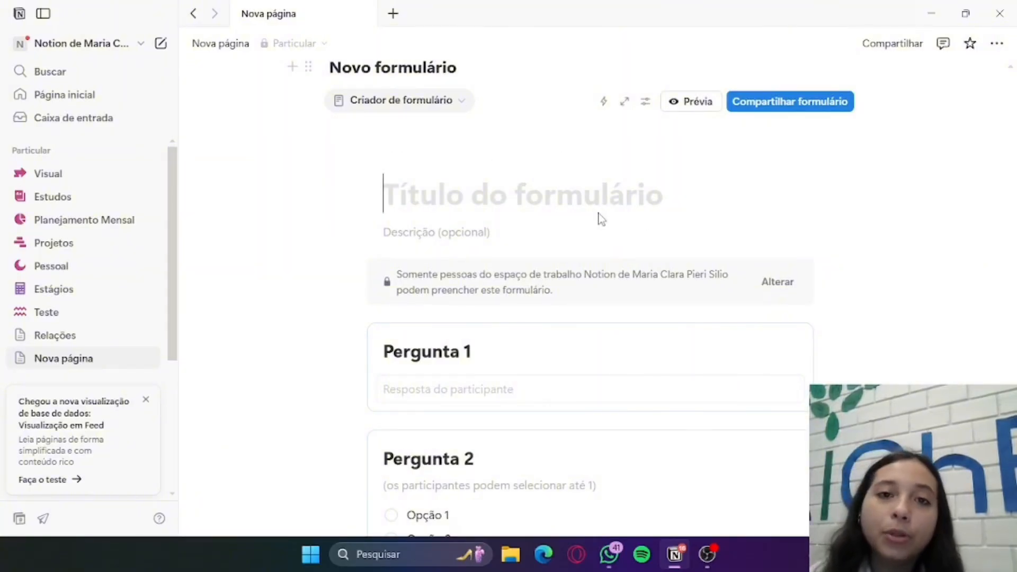
pyautogui.scroll(-1, 602, 219)
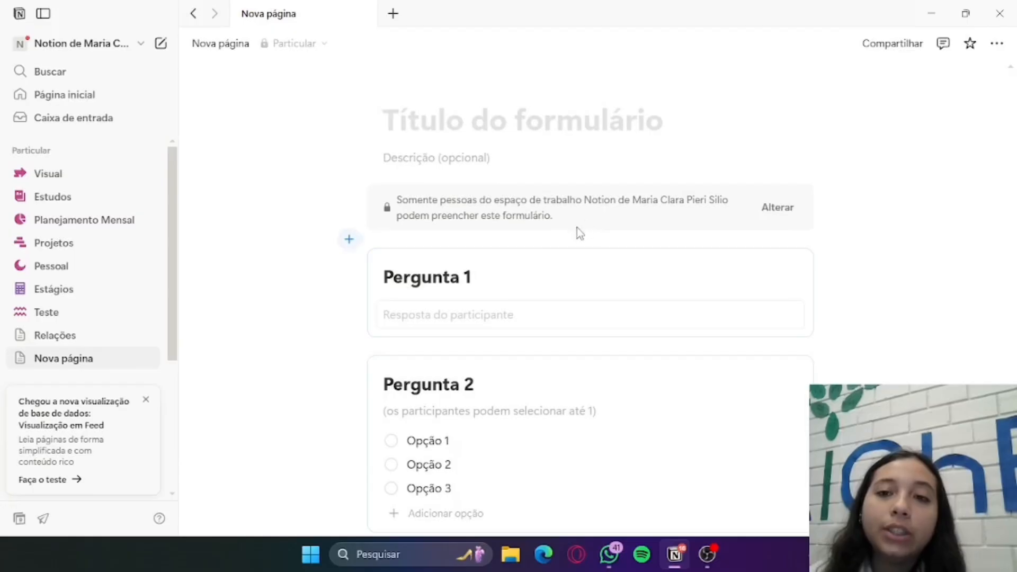
pyautogui.click(555, 258)
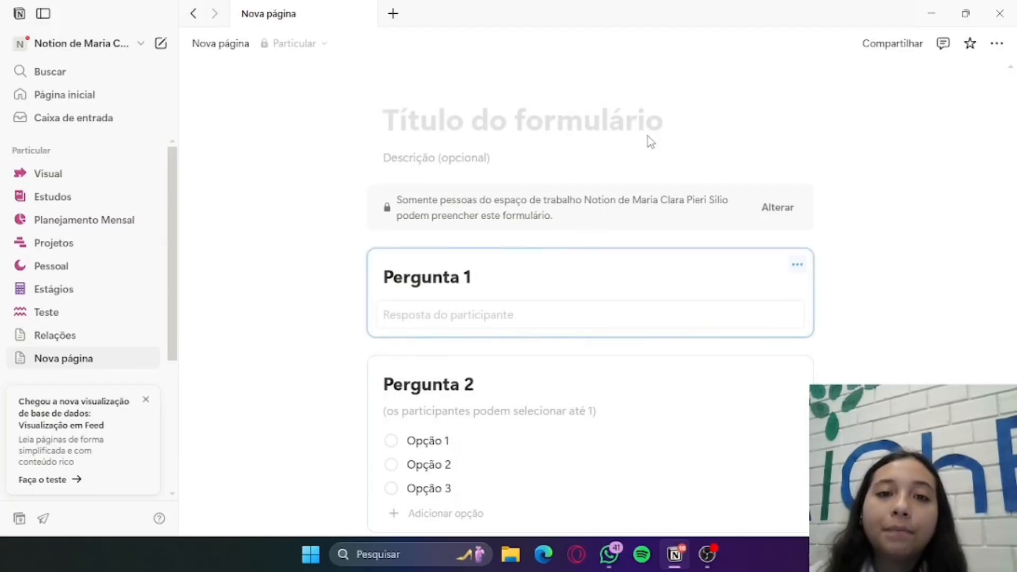
pyautogui.scroll(2, 651, 142)
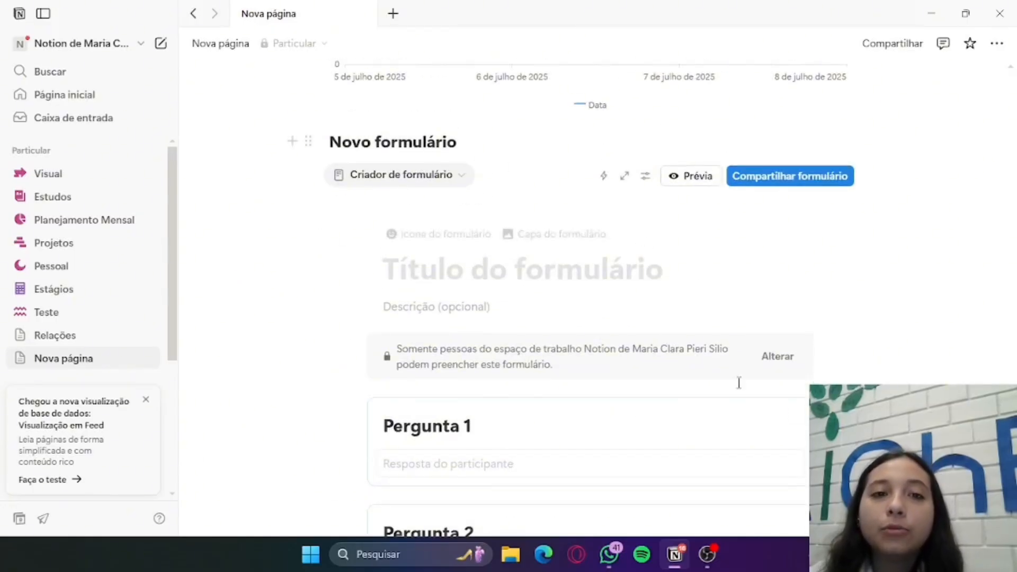
pyautogui.scroll(-5, 739, 382)
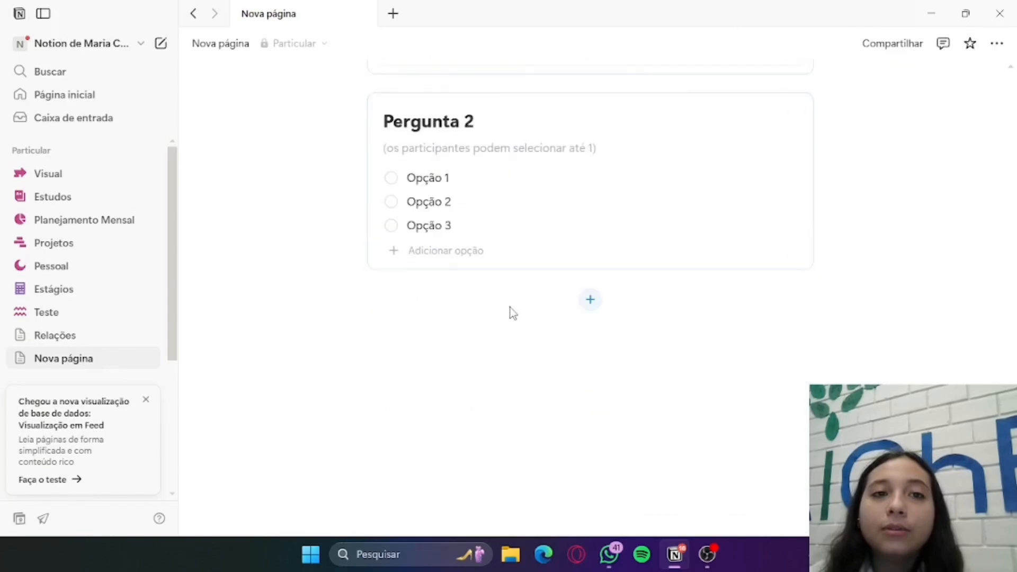
pyautogui.scroll(5, 530, 391)
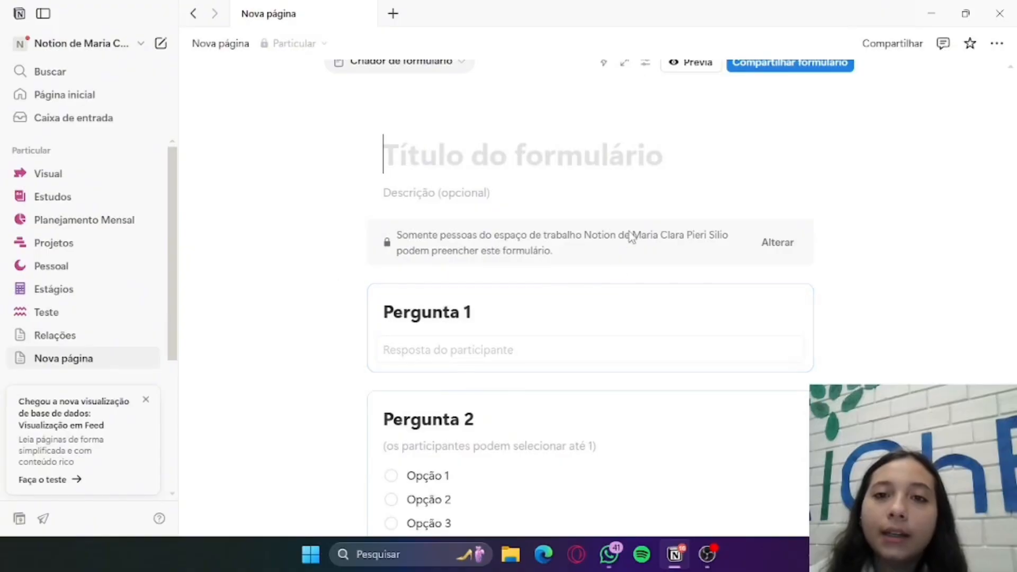
# View the question options of Pergunta 1 in the form and close them
pyautogui.scroll(-1, 629, 237)
pyautogui.scroll(-2, 629, 237)
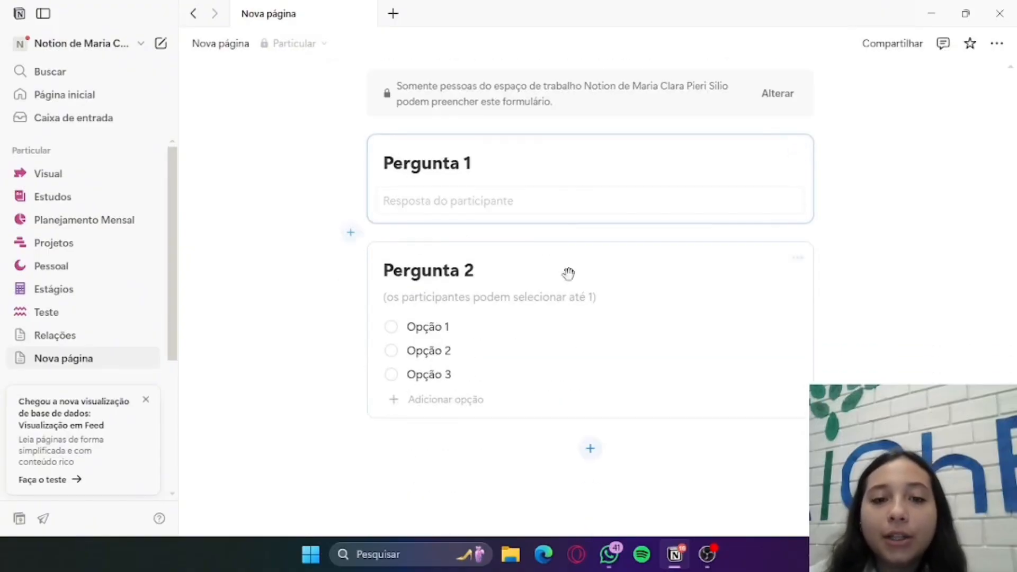
pyautogui.click(482, 209)
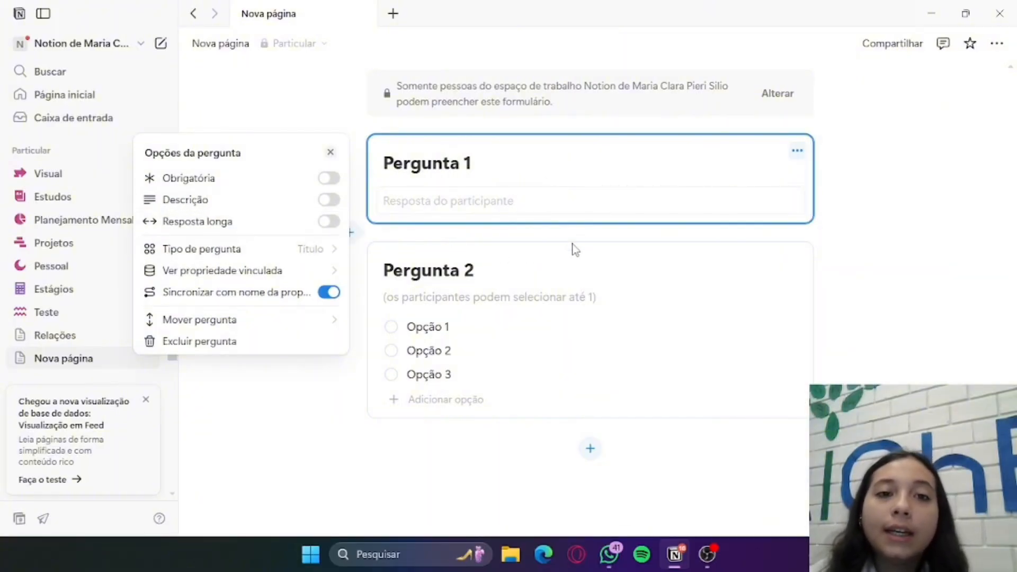
pyautogui.click(330, 153)
# Review the form's title and both questions, and look back over the databases inserted higher up on the page
pyautogui.scroll(3, 424, 138)
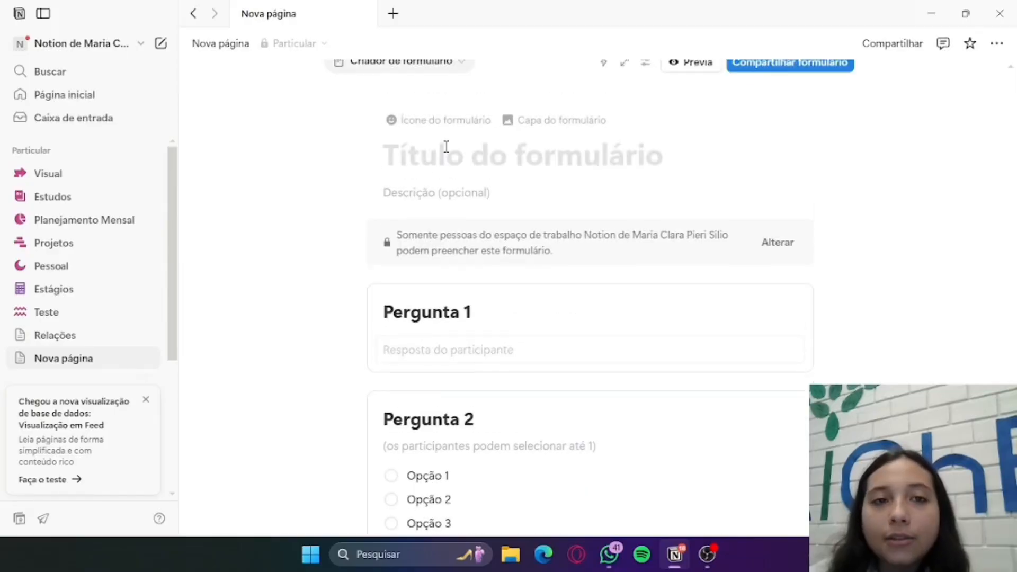
pyautogui.scroll(1, 413, 175)
pyautogui.scroll(-4, 578, 254)
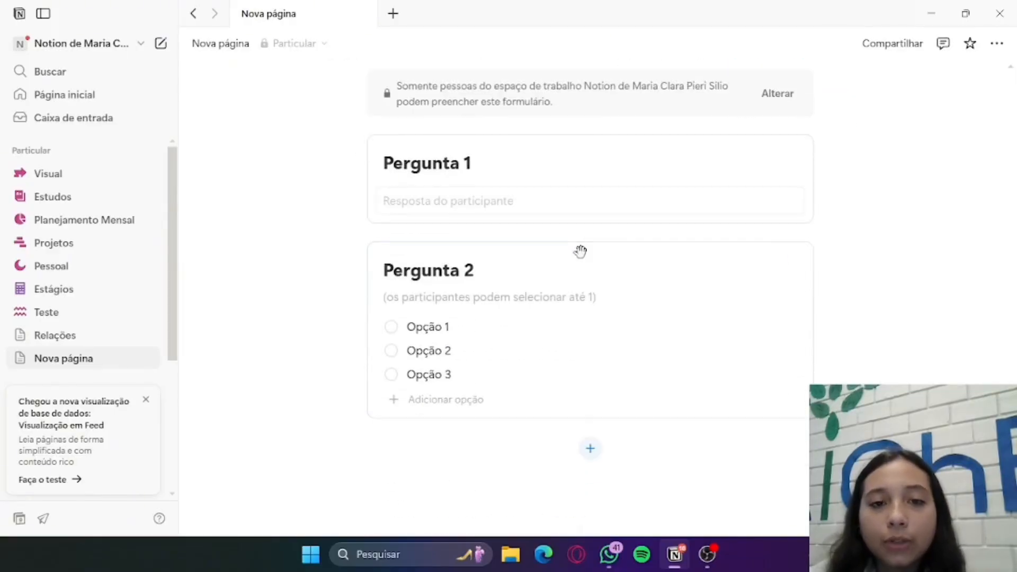
pyautogui.scroll(-3, 581, 251)
pyautogui.scroll(4, 567, 277)
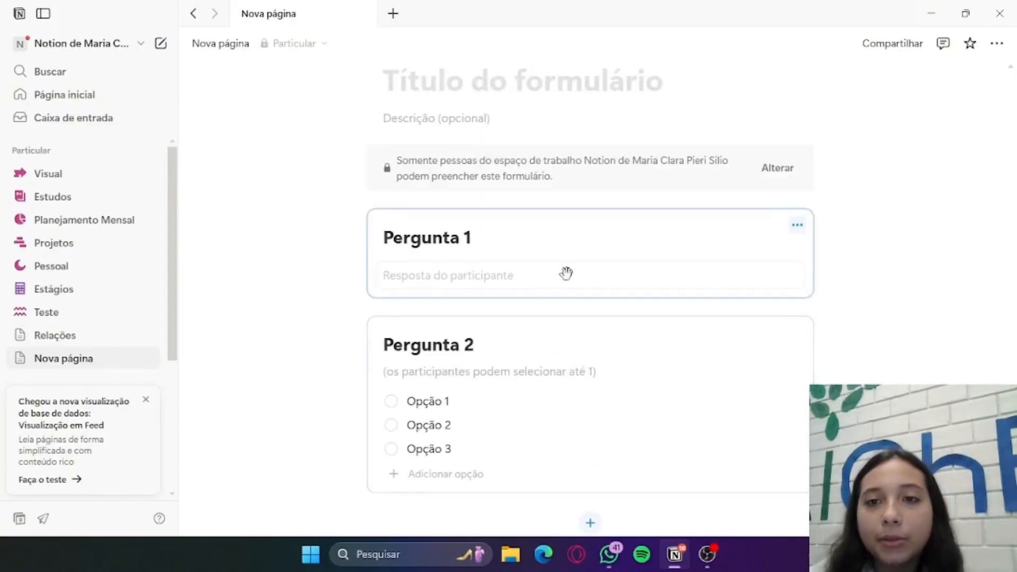
pyautogui.scroll(-4, 570, 275)
pyautogui.scroll(8, 540, 286)
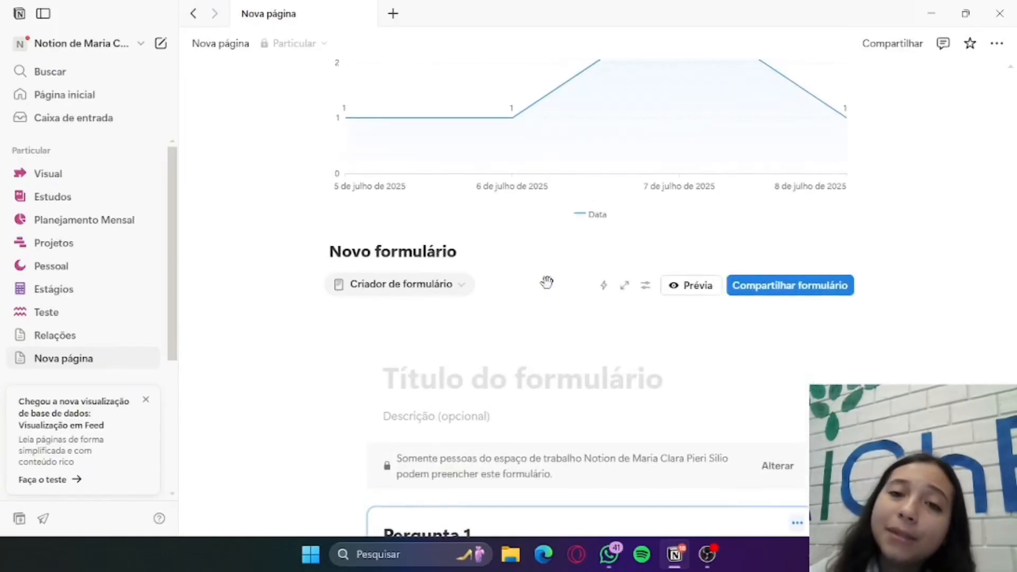
pyautogui.scroll(20, 547, 282)
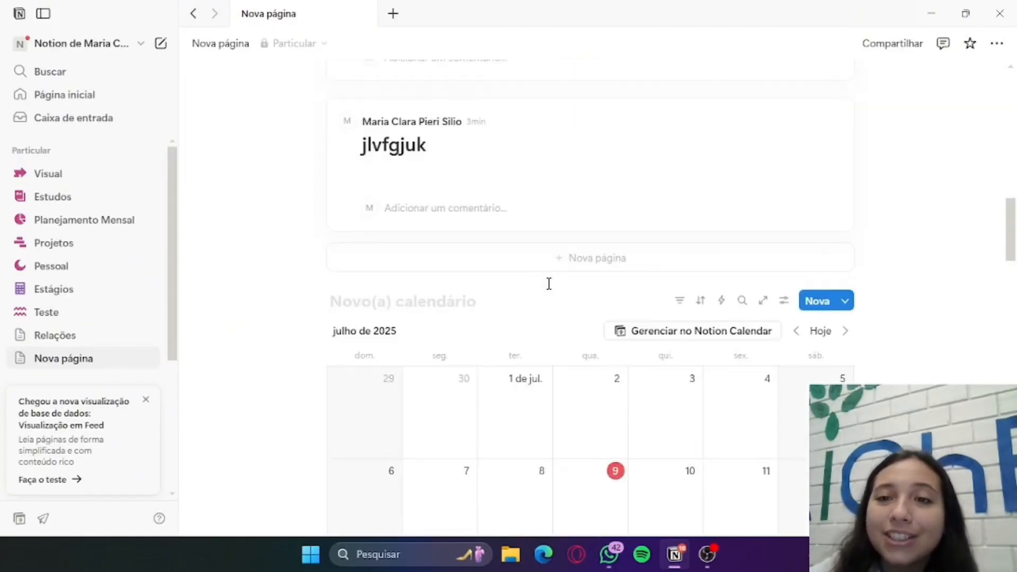
pyautogui.scroll(15, 551, 286)
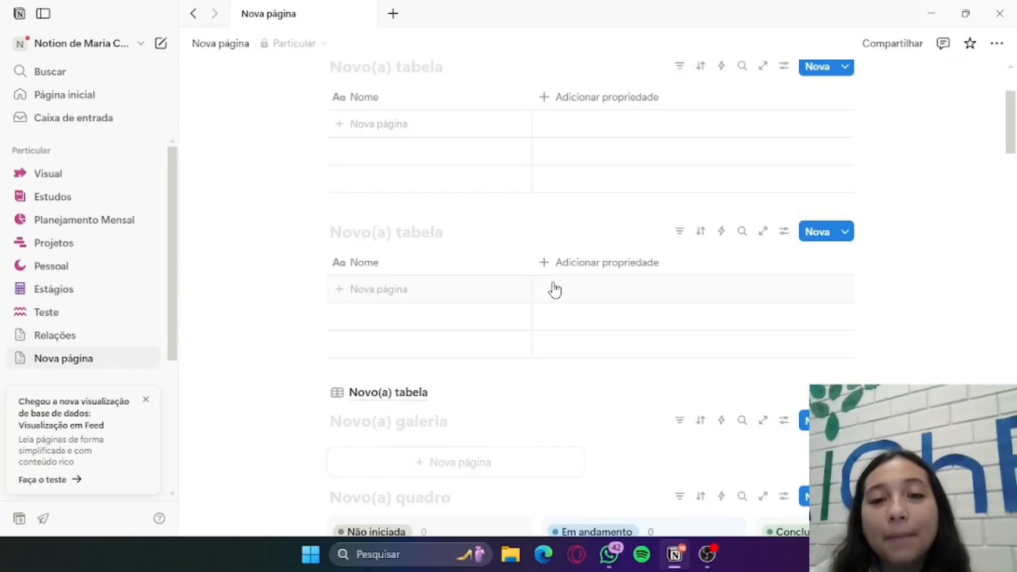
pyautogui.scroll(3, 554, 290)
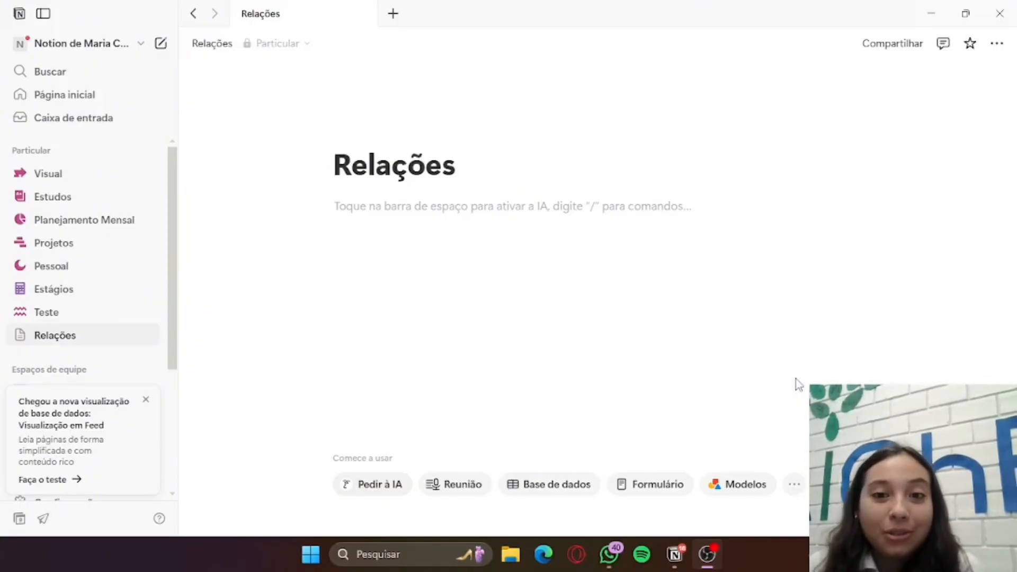
# Insert a table view database (Visualização em tabela) in the empty first block of the Relações page
pyautogui.click(933, 11)
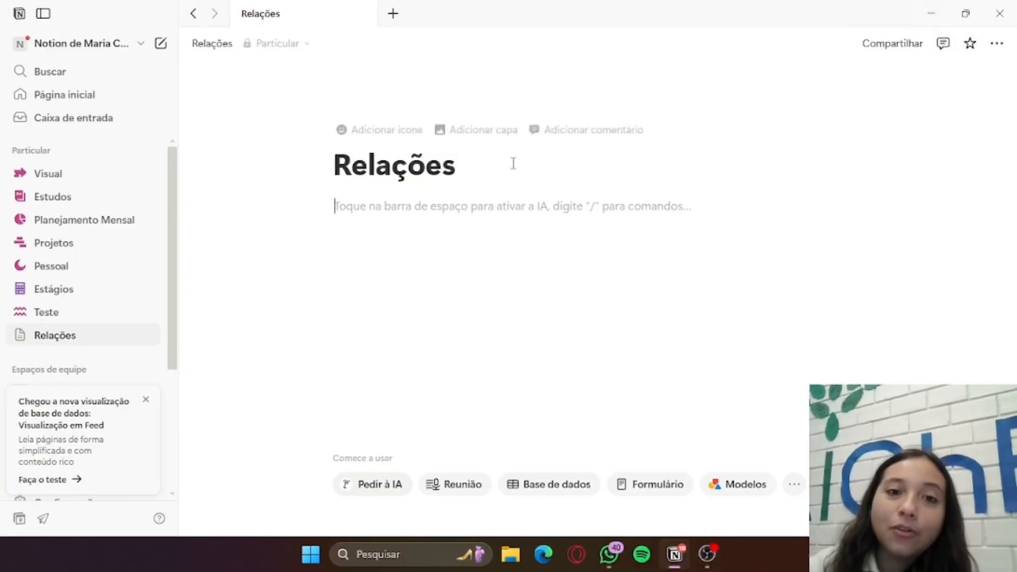
pyautogui.click(304, 206)
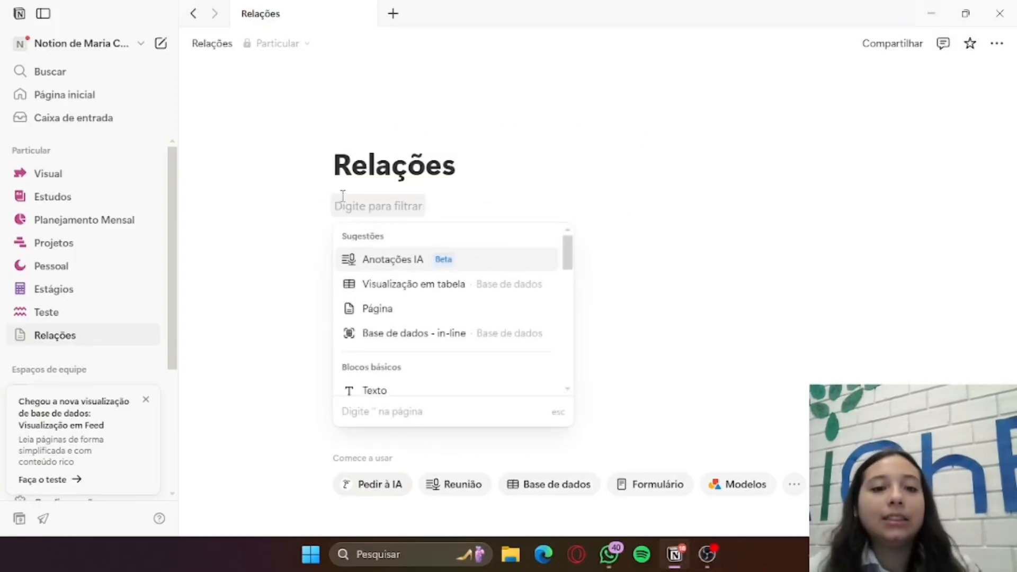
pyautogui.write('/')
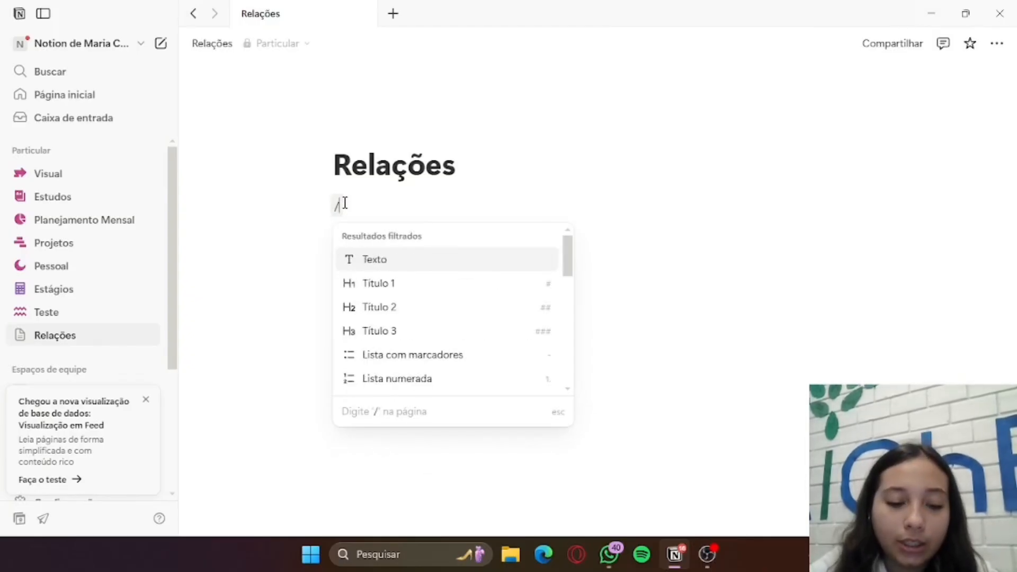
pyautogui.write('base')
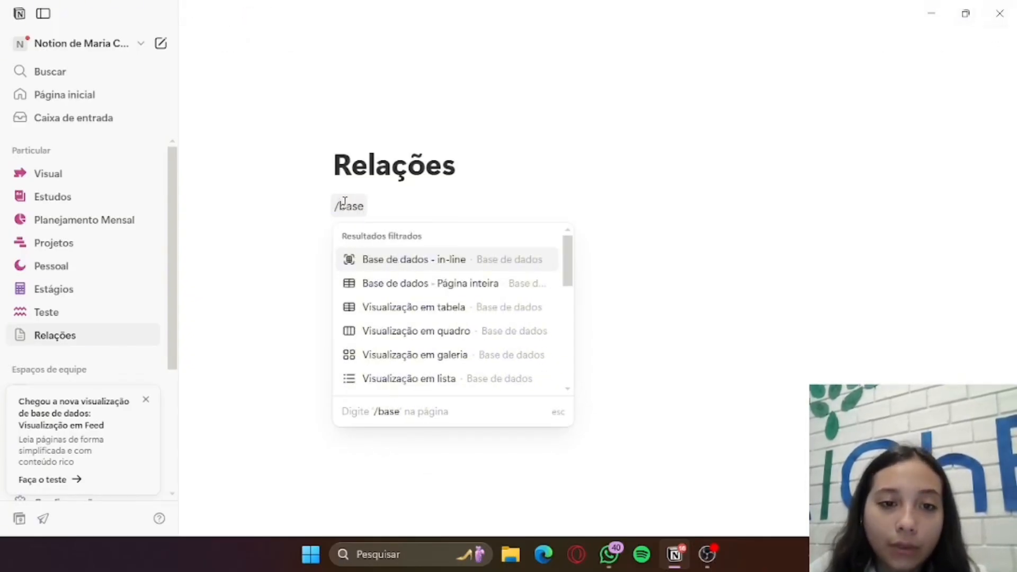
pyautogui.write('de')
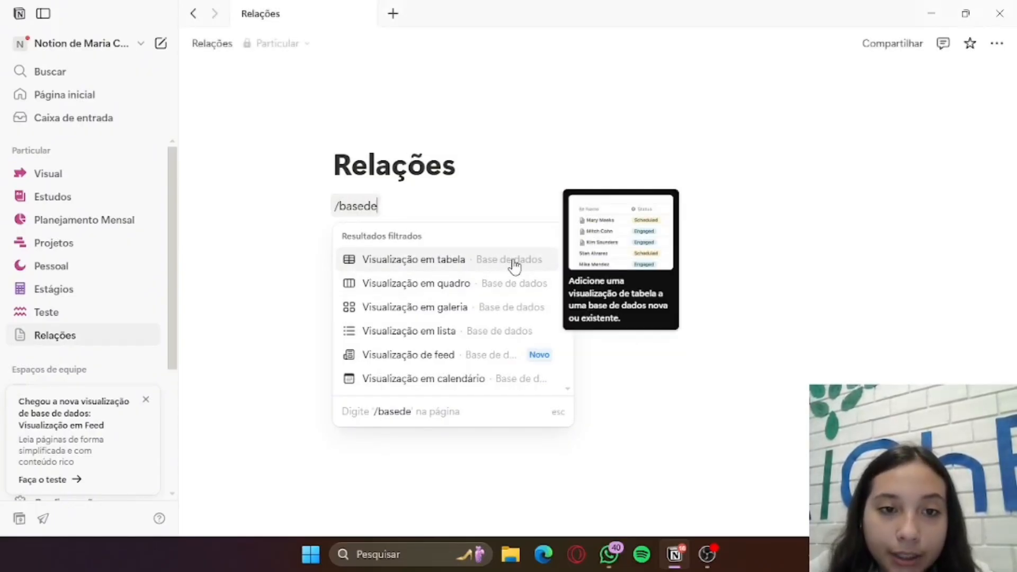
pyautogui.click(447, 265)
# Title the new table database Projetos
pyautogui.click(413, 209)
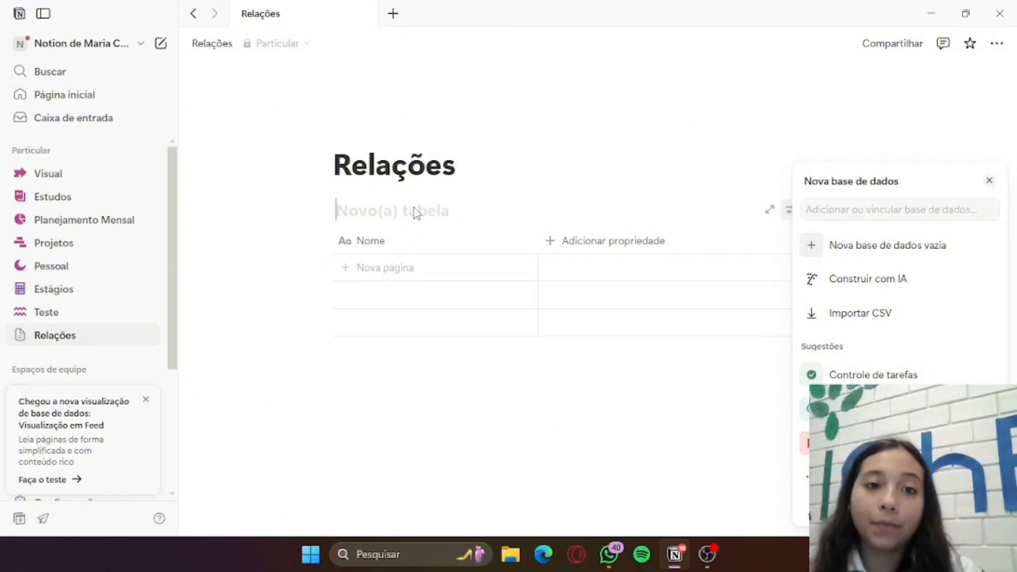
pyautogui.press('capslock')
pyautogui.write('P')
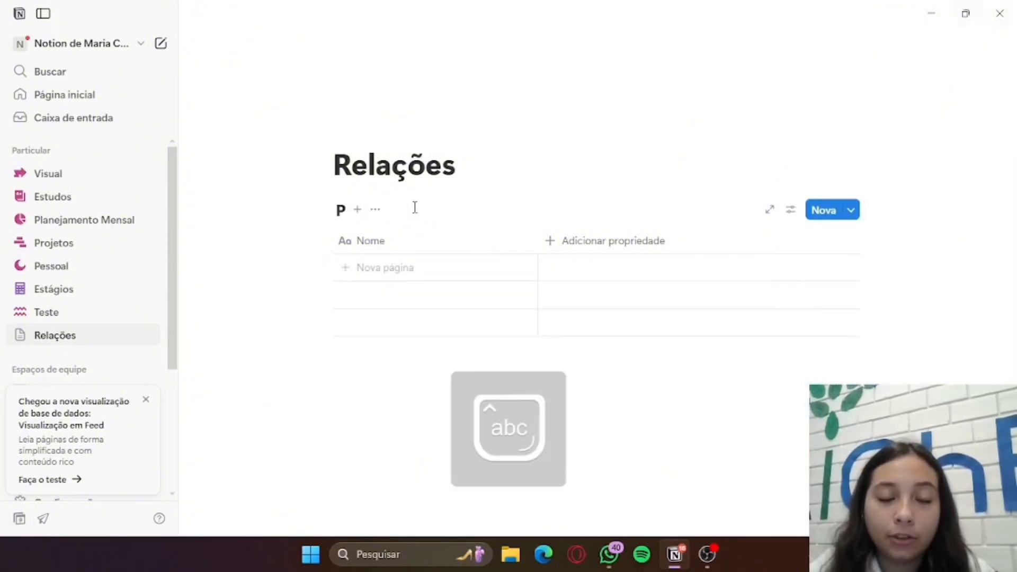
pyautogui.write('rojetos')
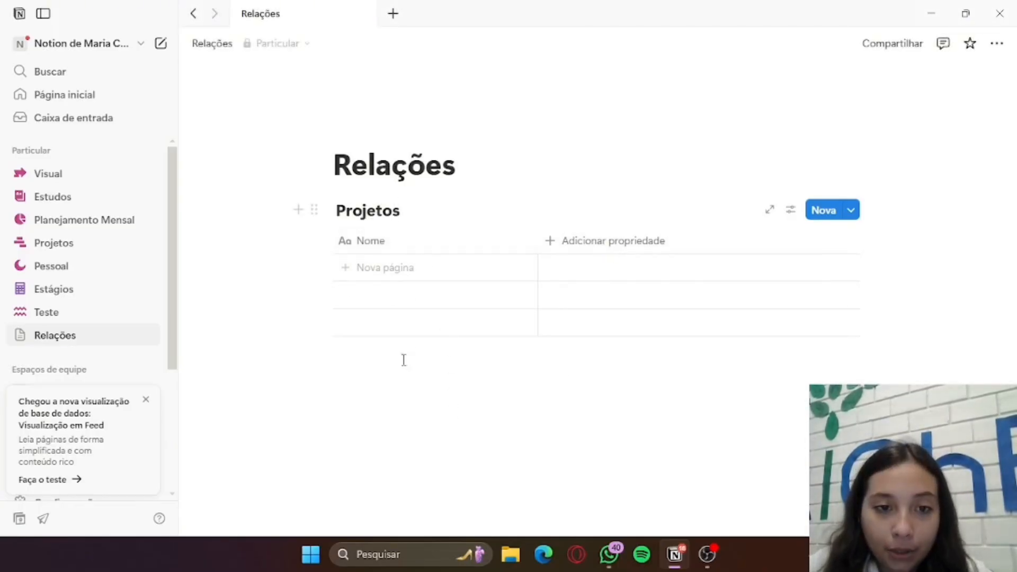
# Insert a second table view database (Visualização em tabela) in a new block below the Projetos table
pyautogui.click(390, 367)
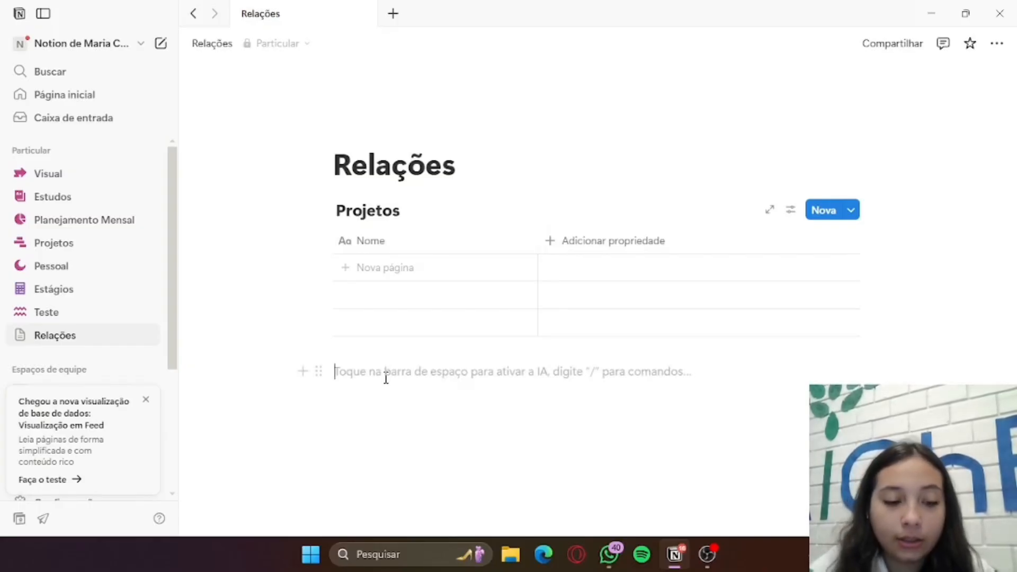
pyautogui.write('/base')
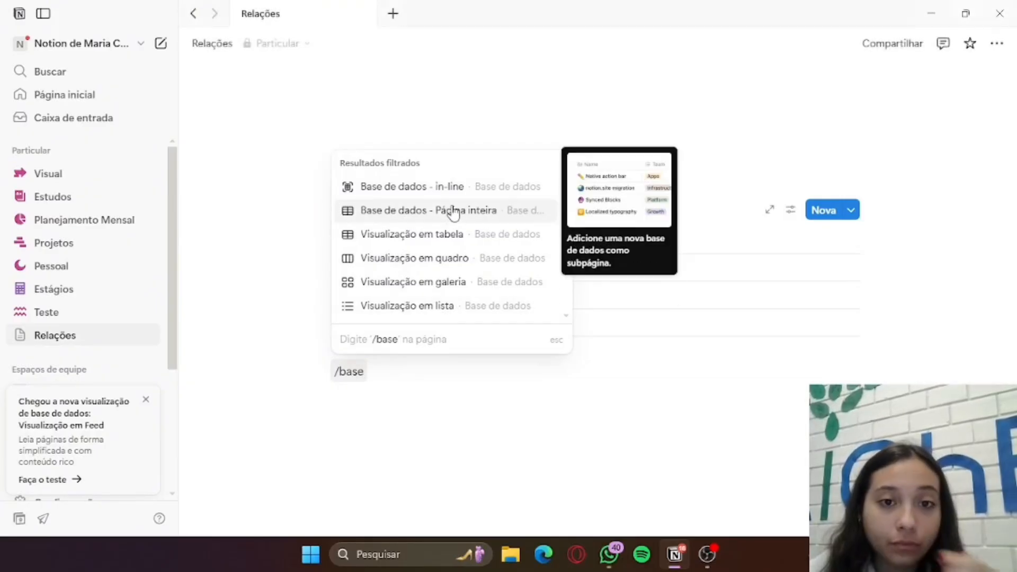
pyautogui.click(501, 237)
# Title the second table database Tarefas
pyautogui.click(455, 244)
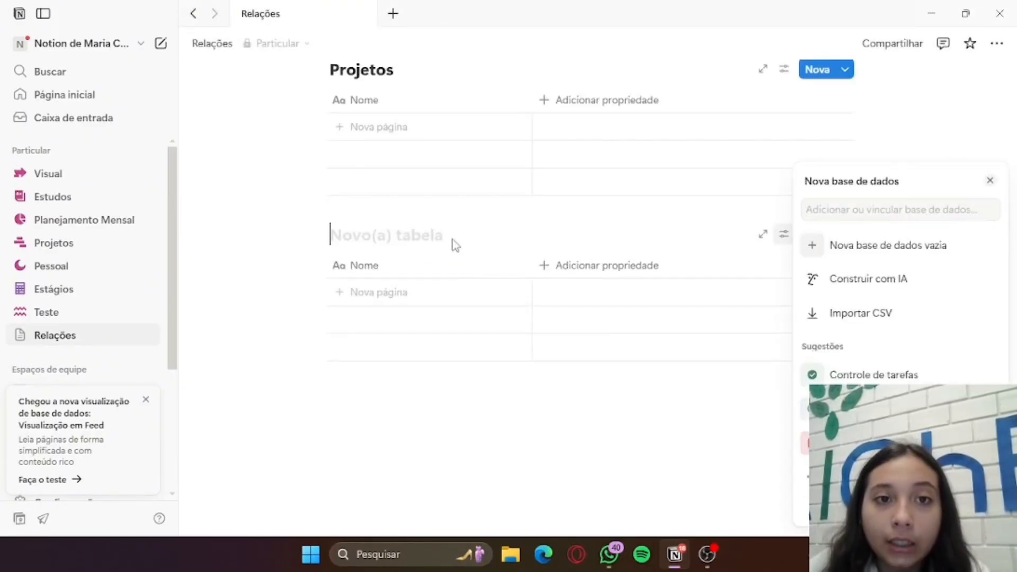
pyautogui.press('capslock')
pyautogui.write('T')
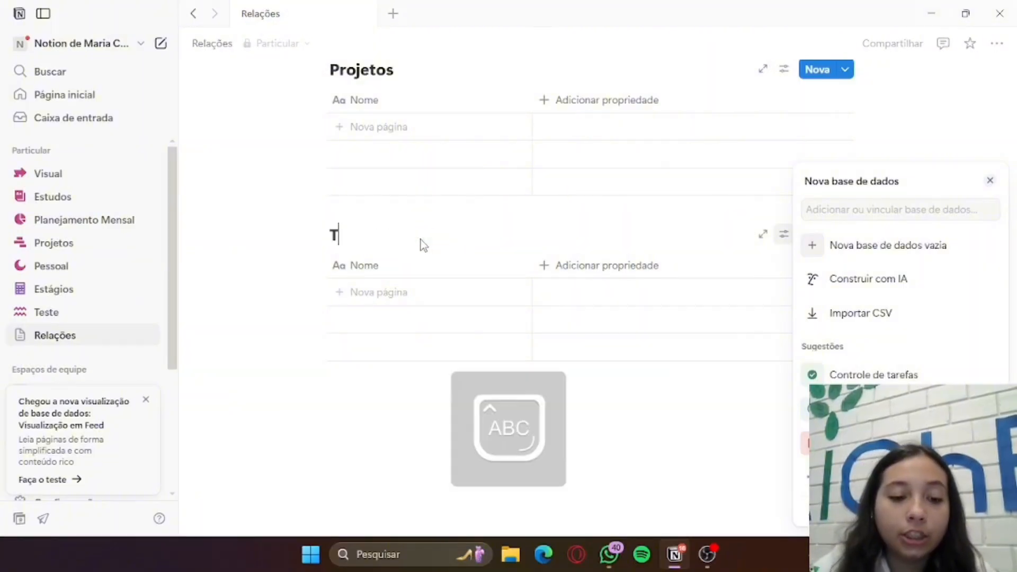
pyautogui.press('capslock')
pyautogui.write('arefas')
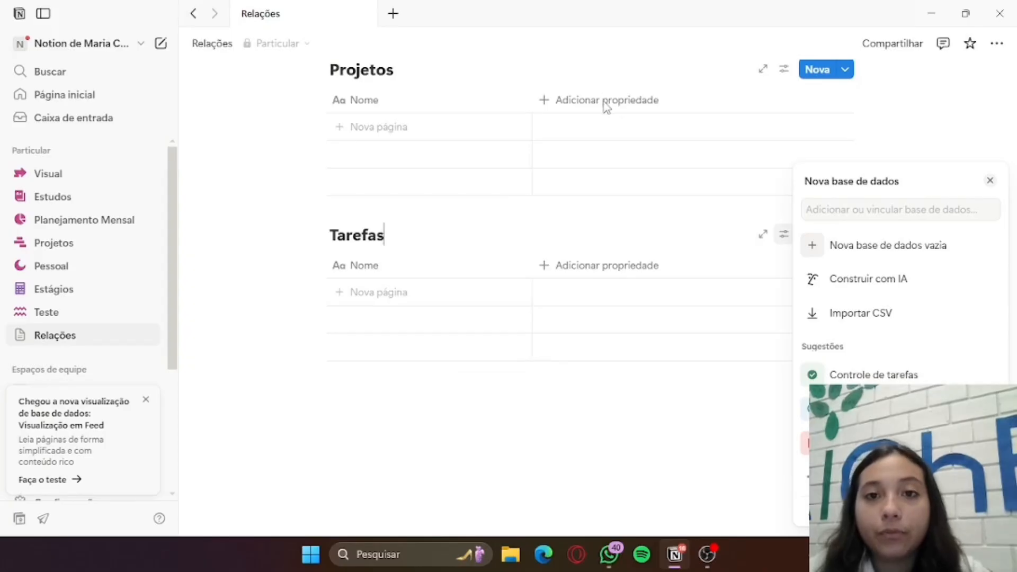
# Add a first page named Projeto 1 to the Projetos table
pyautogui.click(421, 125)
pyautogui.click(421, 126)
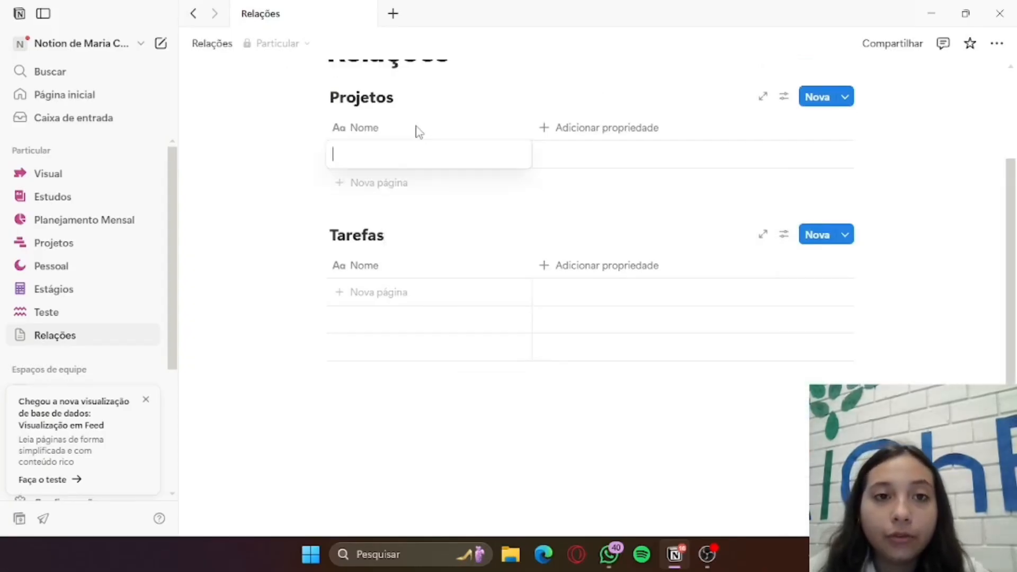
pyautogui.press('capslock')
pyautogui.press('capslock')
pyautogui.write('Projeto q')
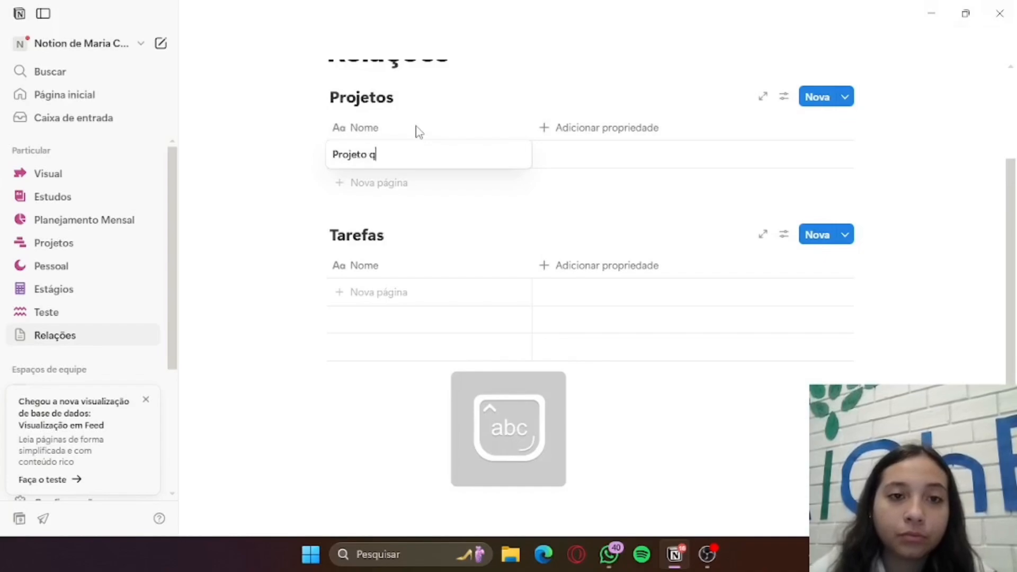
pyautogui.press('Num_Lock')
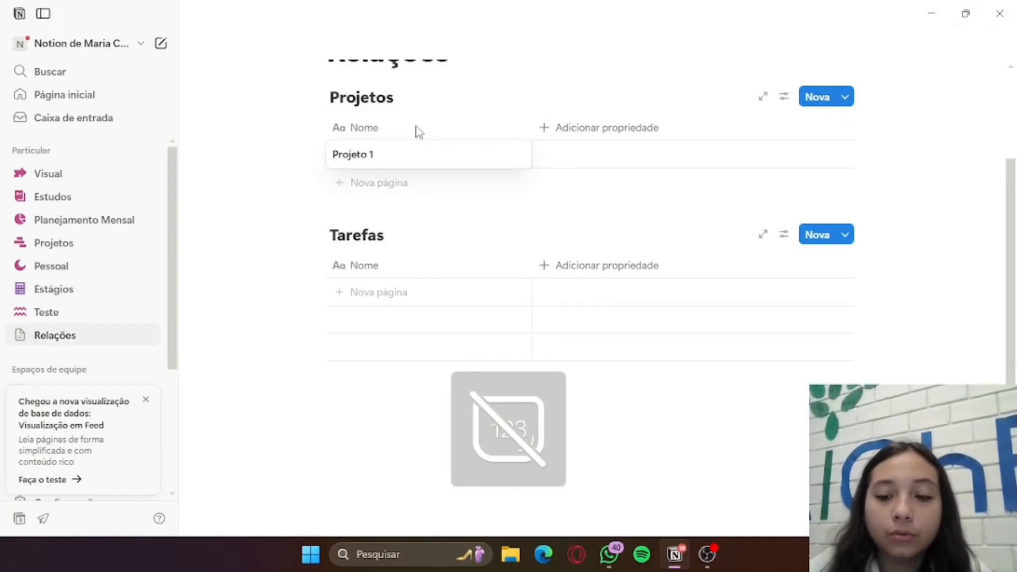
pyautogui.press('Return')
# Add a second page named Projeto 2 to the Projetos table
pyautogui.click(406, 182)
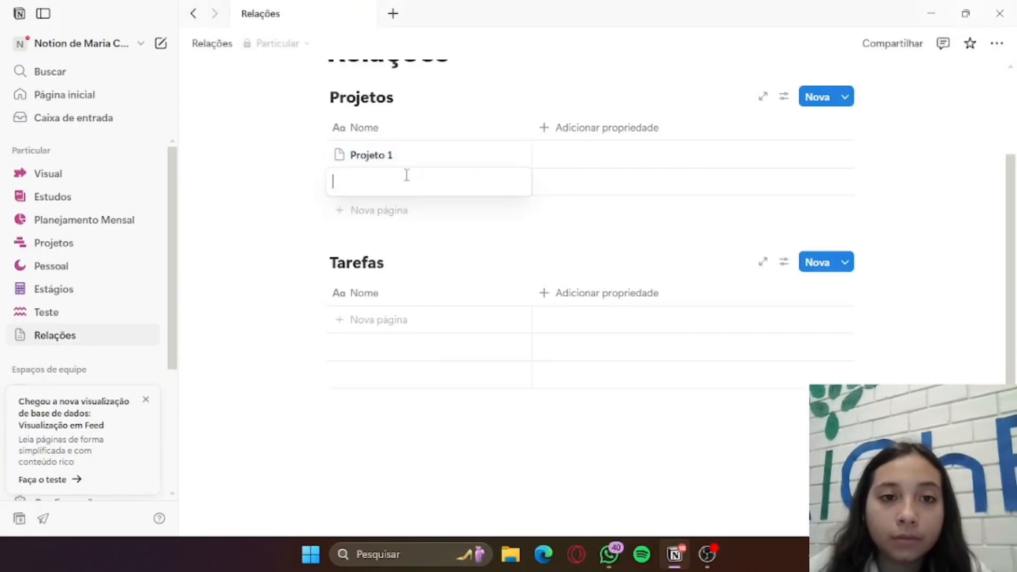
pyautogui.write('P')
pyautogui.press('capslock')
pyautogui.write('roje')
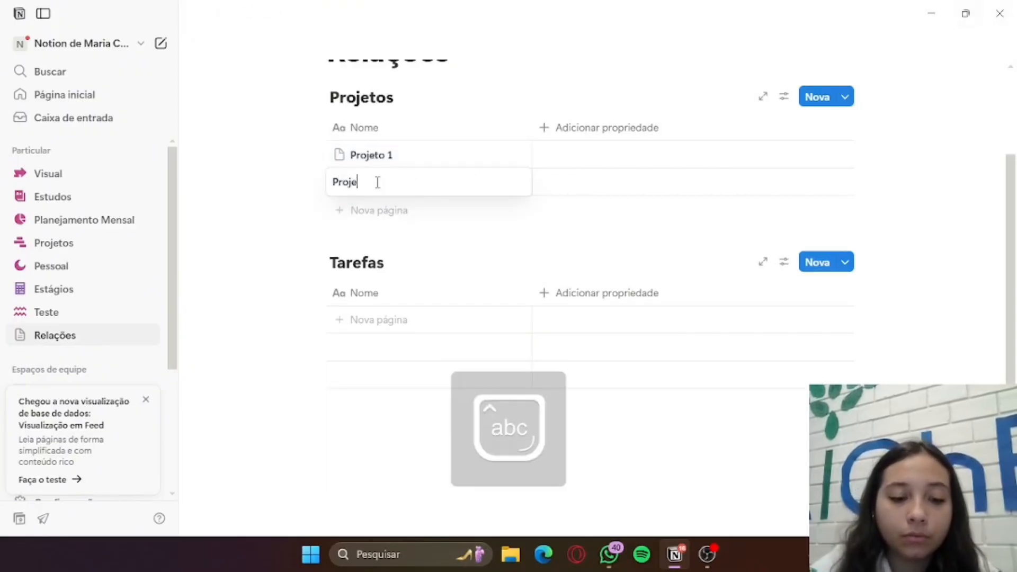
pyautogui.write('to 2')
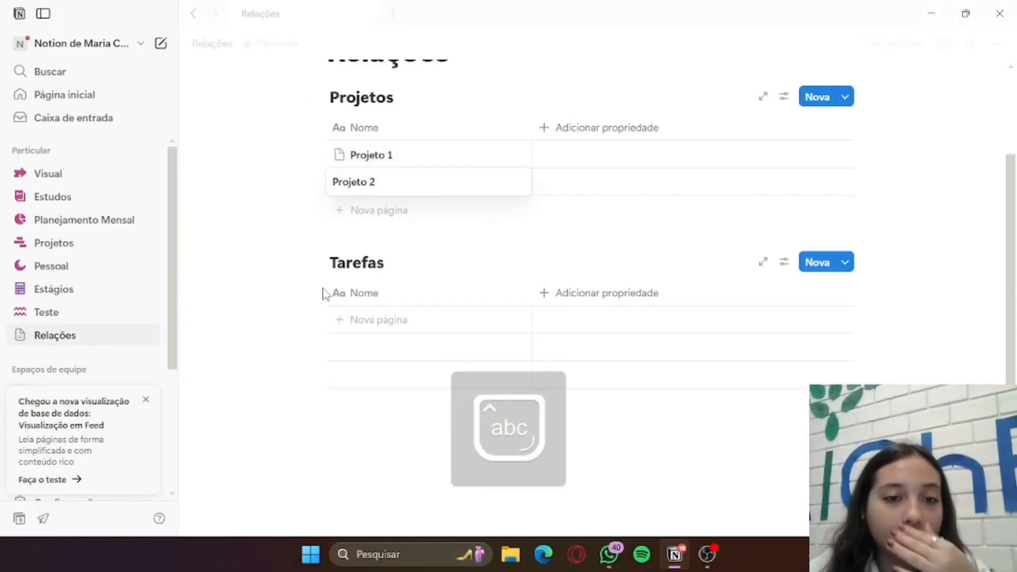
pyautogui.press('Return')
# Add a first page named Tarefa 92 to the Tarefas table
pyautogui.click(405, 323)
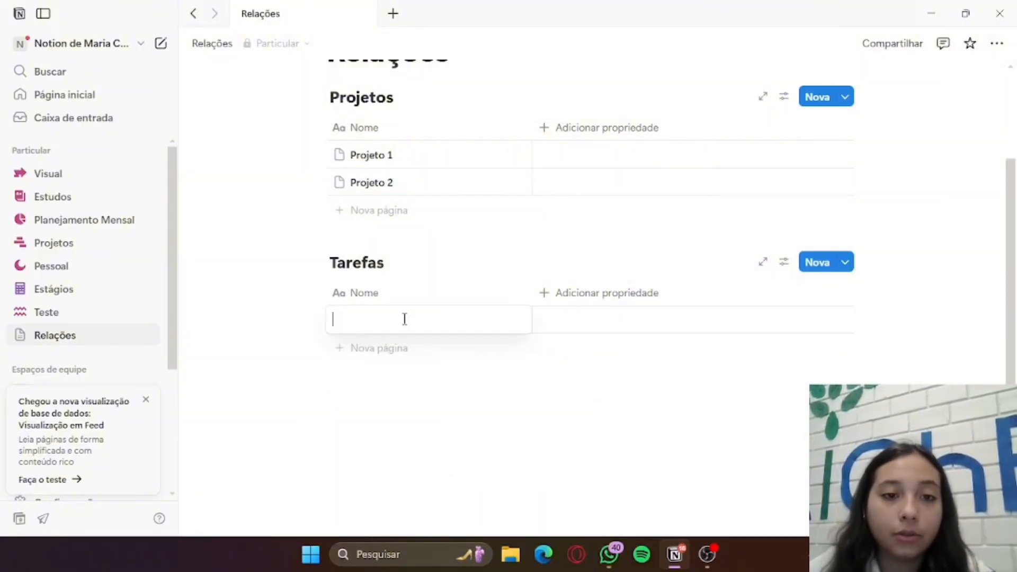
pyautogui.press('capslock')
pyautogui.press('capslock')
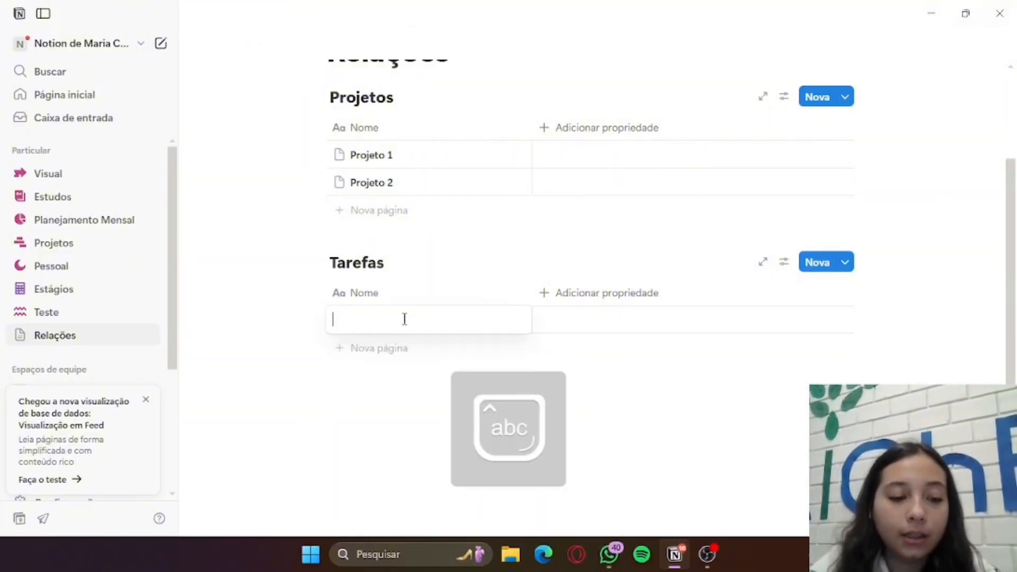
pyautogui.write('T')
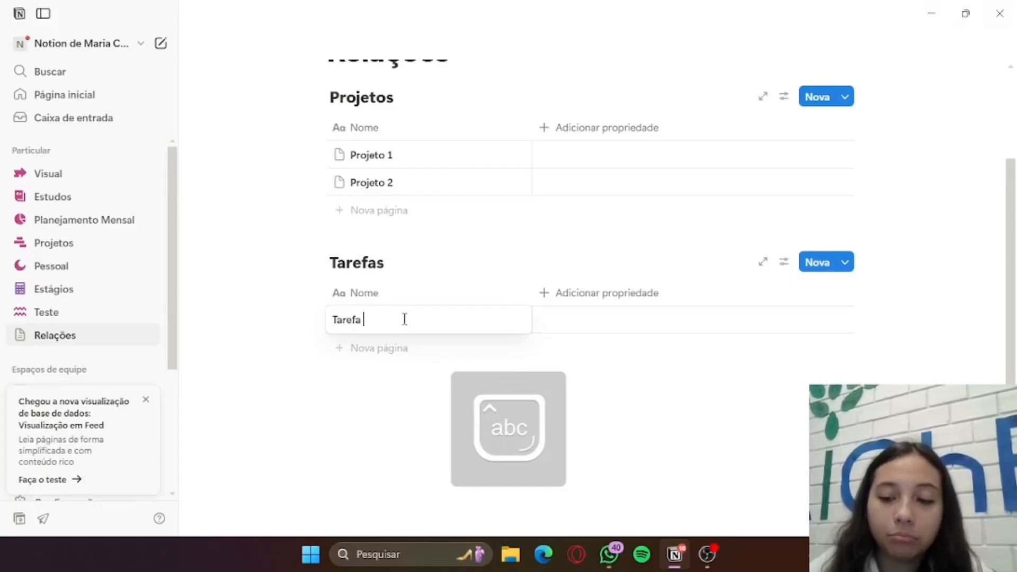
pyautogui.write('arefa')
pyautogui.press('Num_Lock')
pyautogui.write('92')
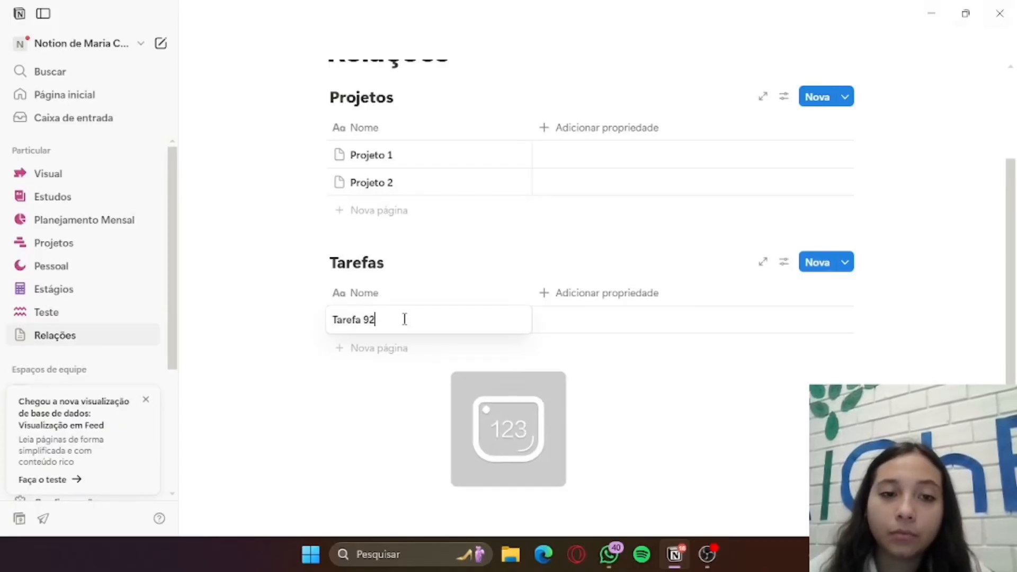
# Add a second page named Tarefa 91 to the Tarefas table
pyautogui.click(404, 348)
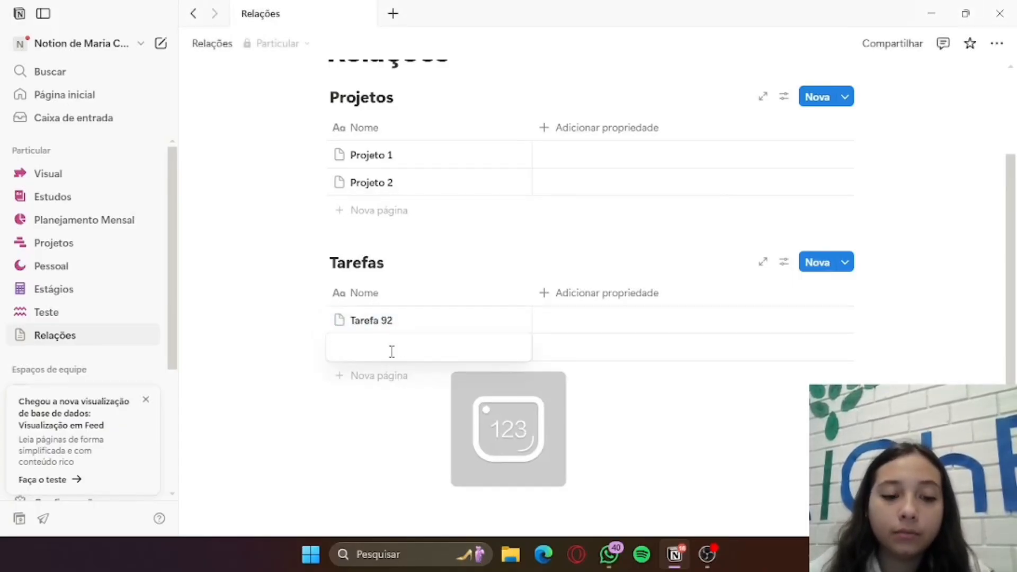
pyautogui.write('ta')
pyautogui.press('capslock')
pyautogui.write('T')
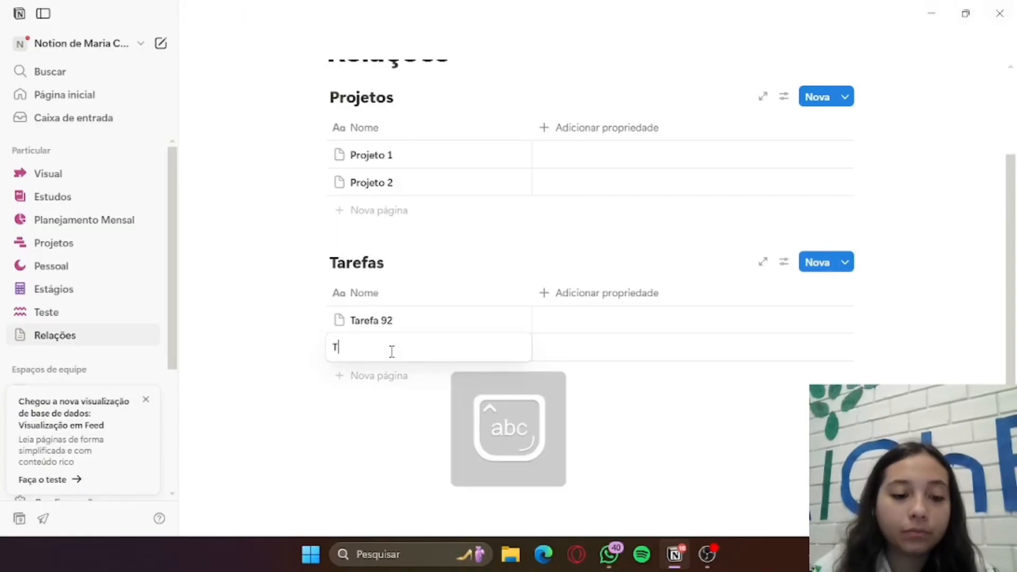
pyautogui.write('arefa 91')
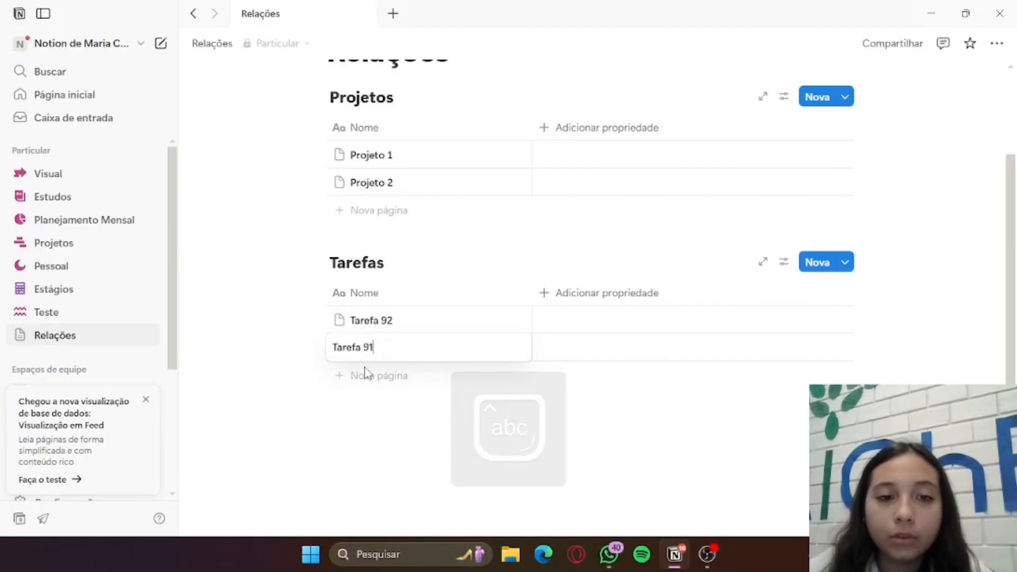
pyautogui.press('Return')
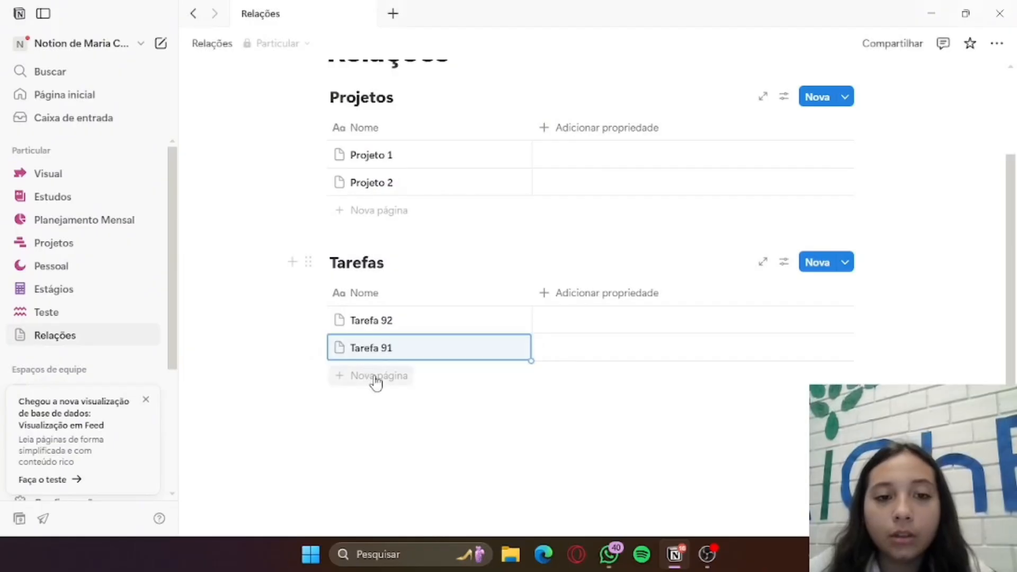
# Add a third page named Tarefa 45 to the Tarefas table
pyautogui.click(375, 376)
pyautogui.press('capslock')
pyautogui.write('T')
pyautogui.press('capslock')
pyautogui.write('a')
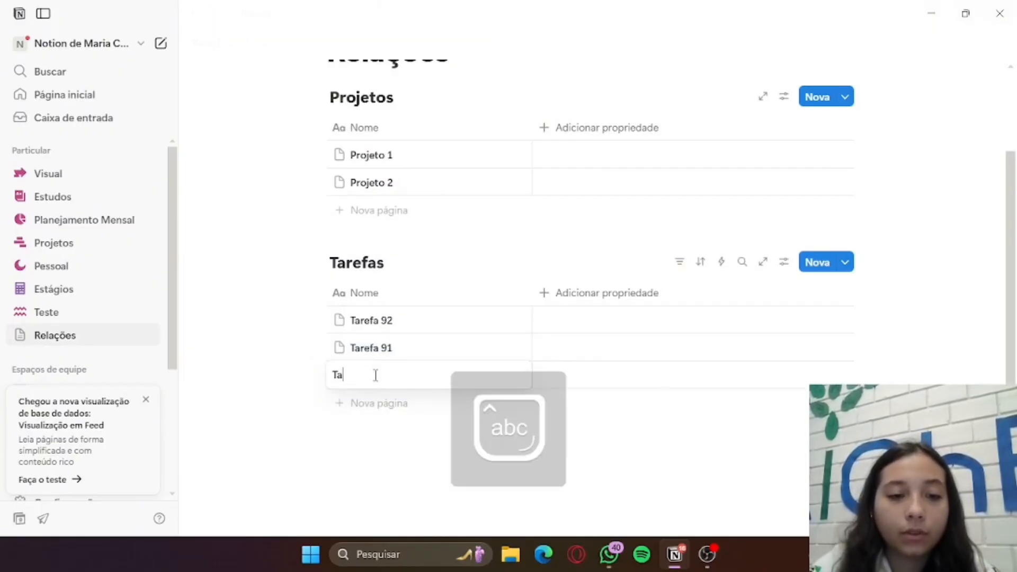
pyautogui.write('refa 45')
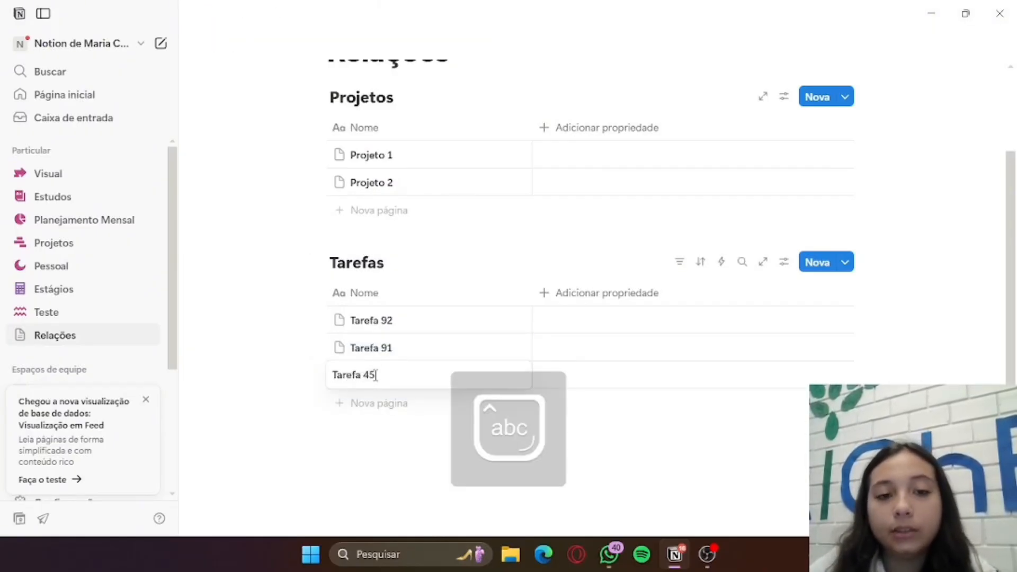
pyautogui.press('Escape')
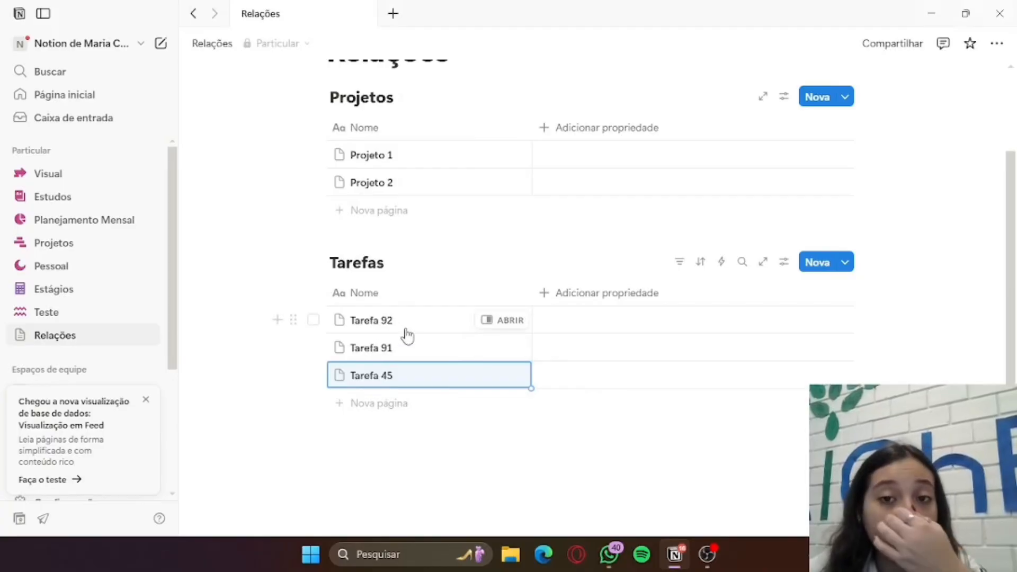
pyautogui.click(614, 131)
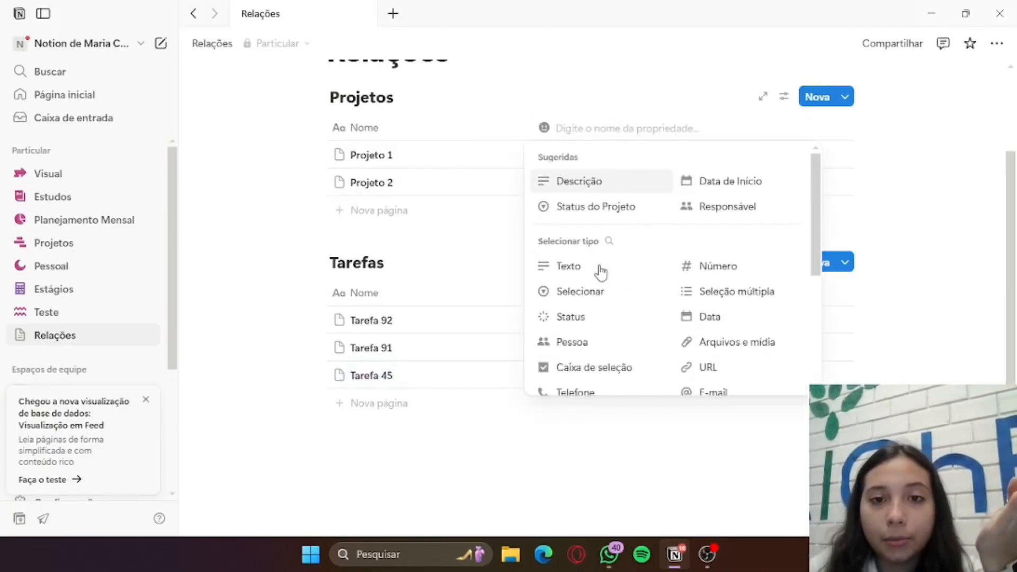
pyautogui.click(601, 271)
pyautogui.click(602, 135)
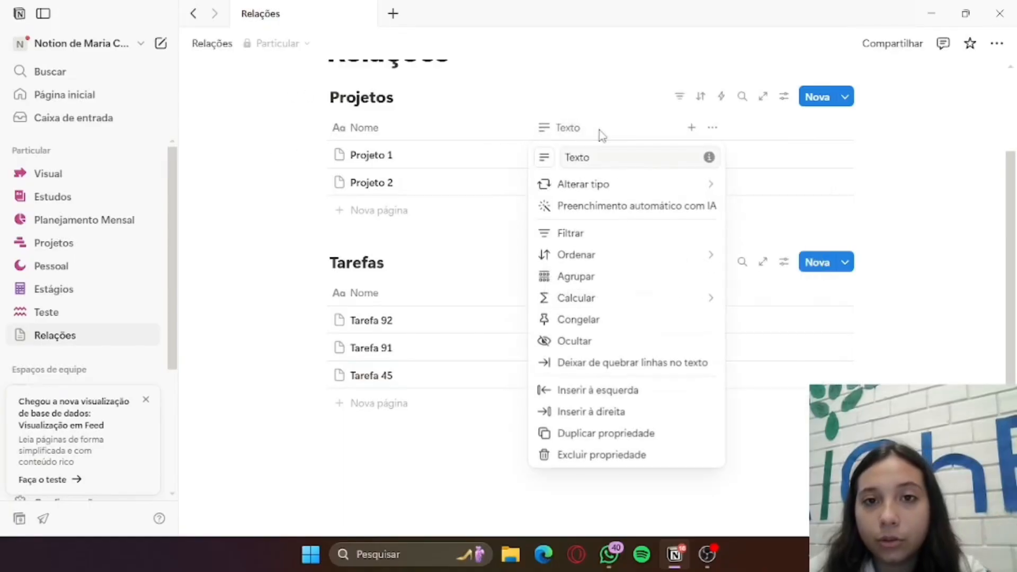
pyautogui.click(600, 130)
pyautogui.click(599, 130)
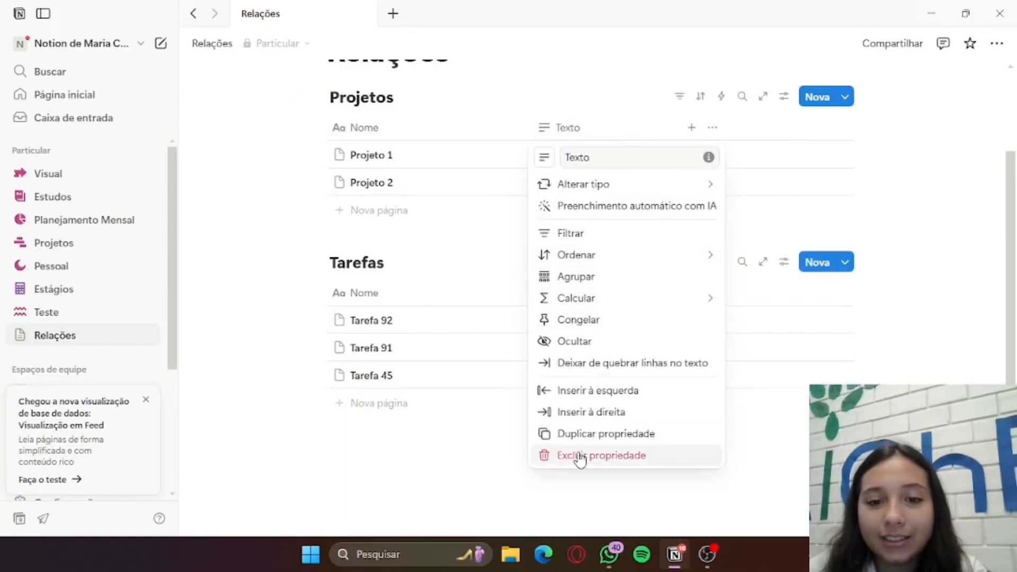
pyautogui.click(580, 456)
pyautogui.click(565, 286)
# Add a Status property to the Projetos table
pyautogui.click(609, 132)
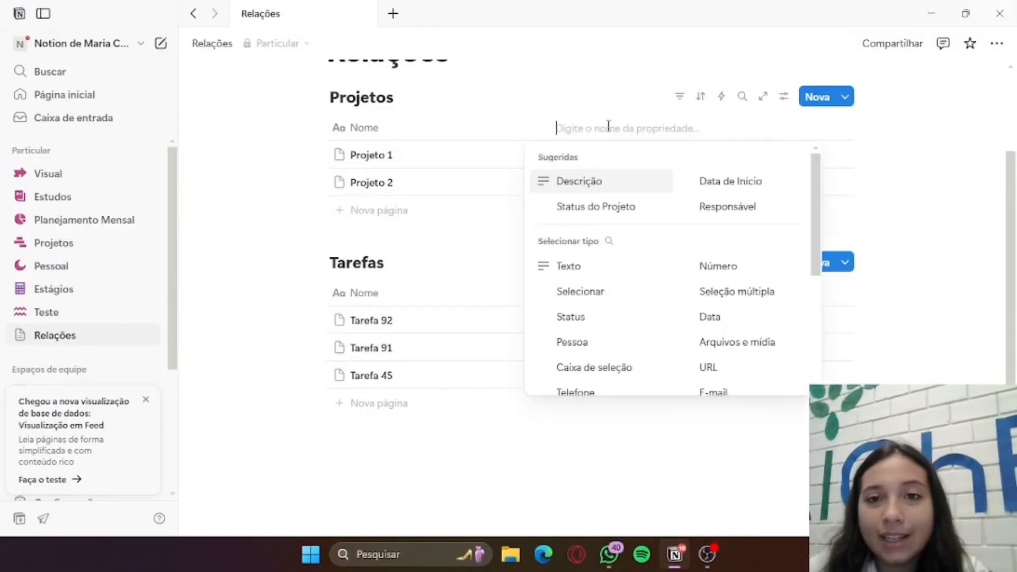
pyautogui.click(585, 316)
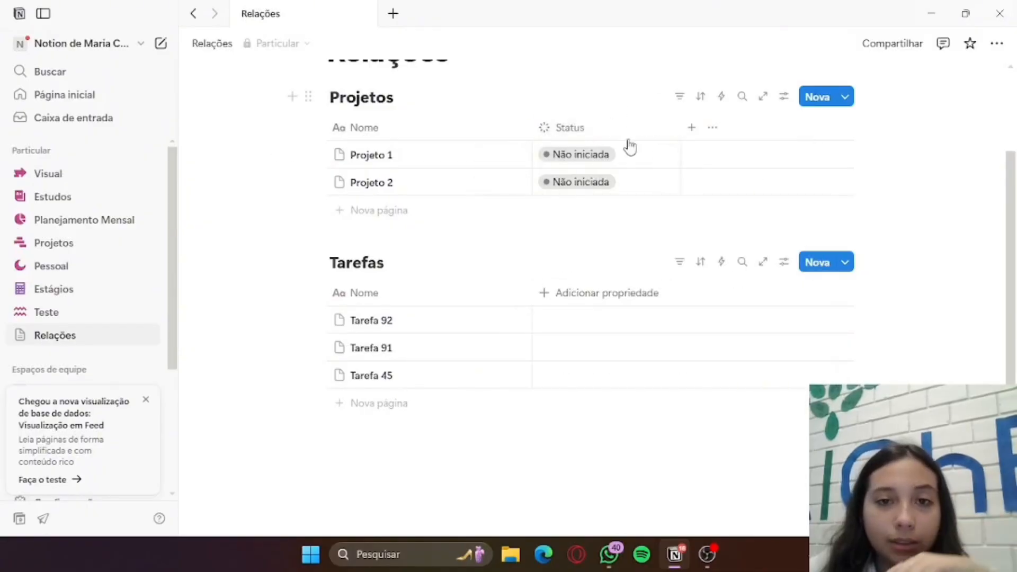
pyautogui.click(609, 293)
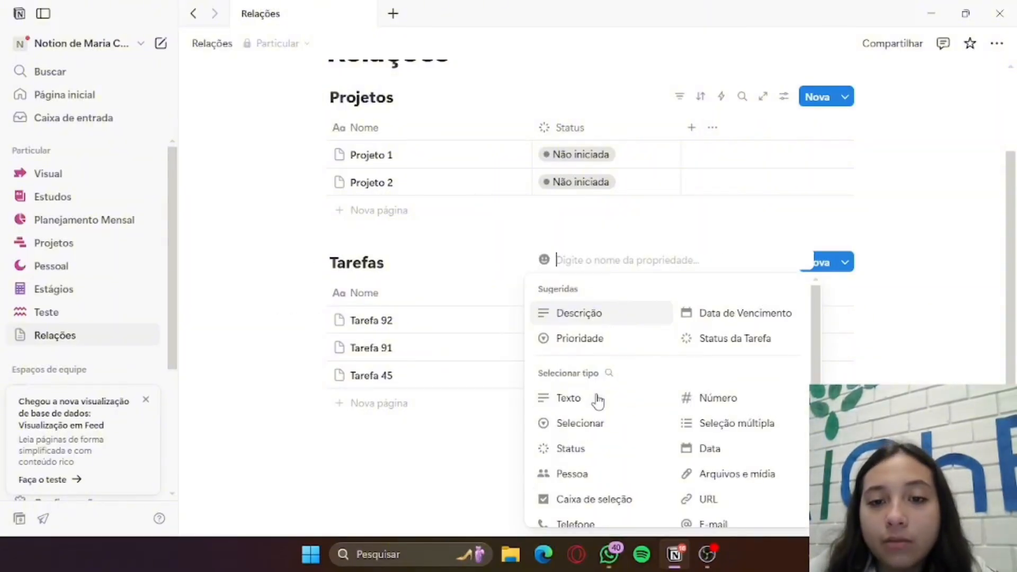
pyautogui.click(584, 435)
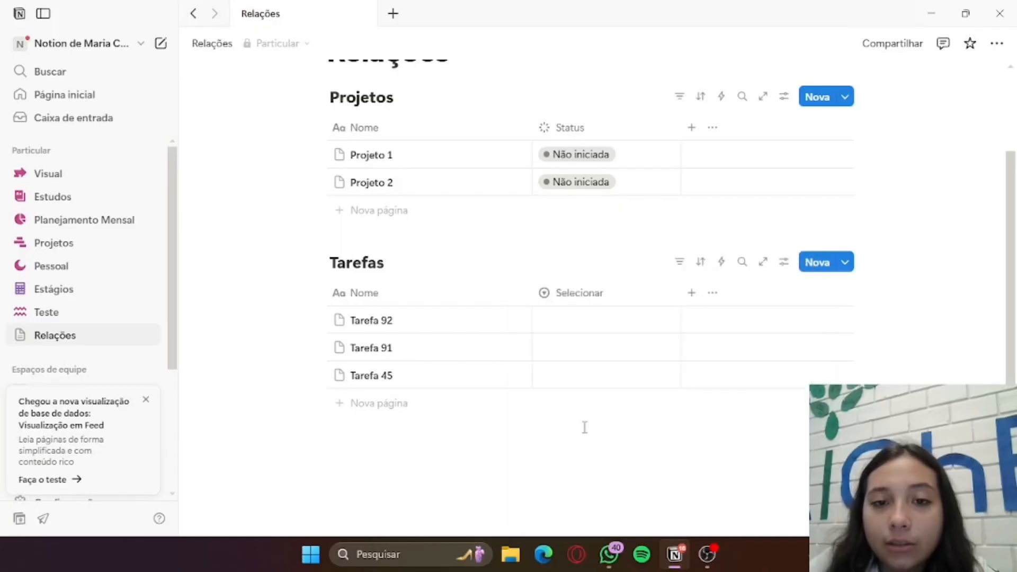
pyautogui.click(597, 294)
pyautogui.click(518, 273)
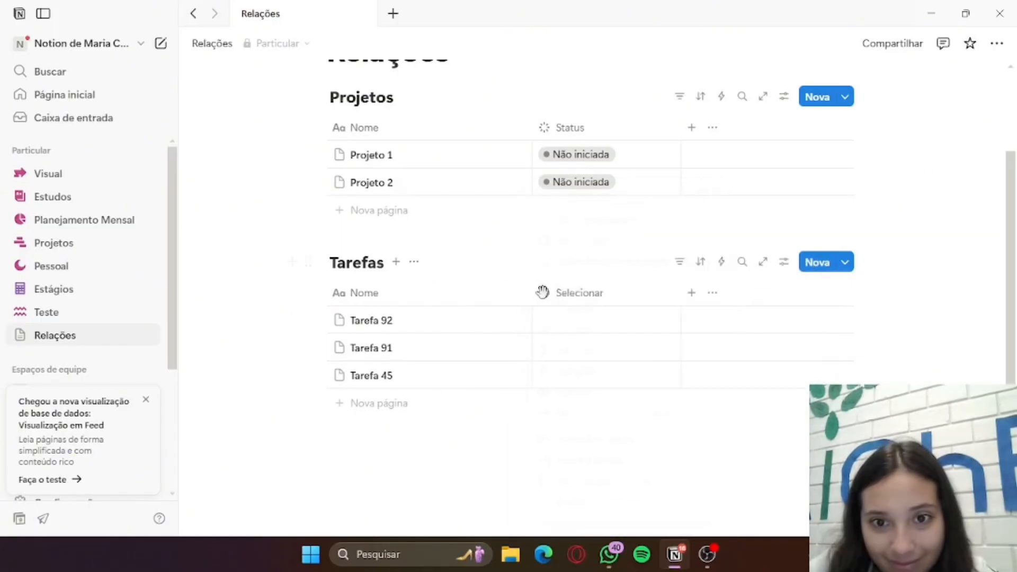
pyautogui.click(569, 298)
pyautogui.click(602, 514)
pyautogui.click(574, 287)
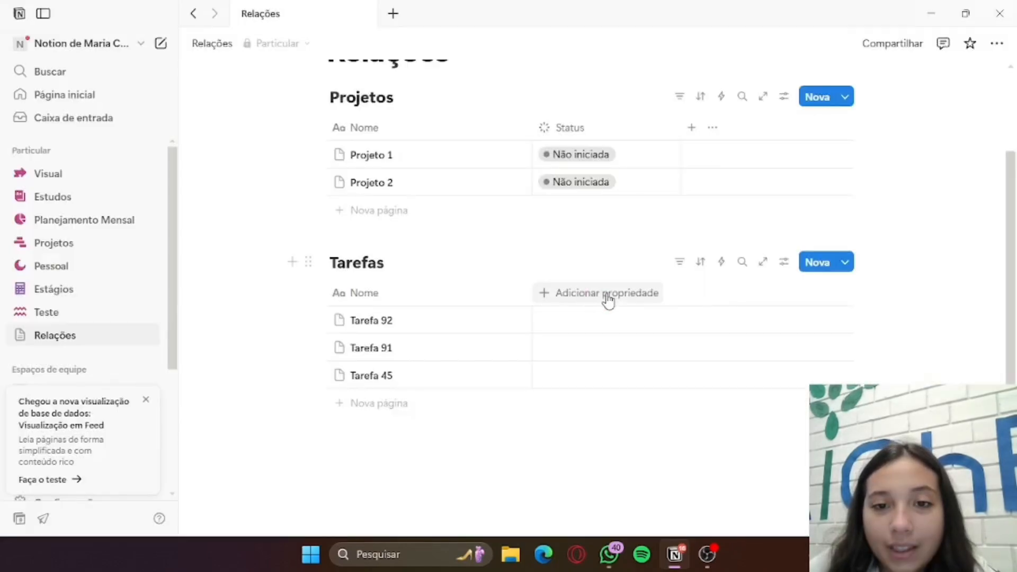
# Add a Status property to the Tarefas table
pyautogui.click(607, 296)
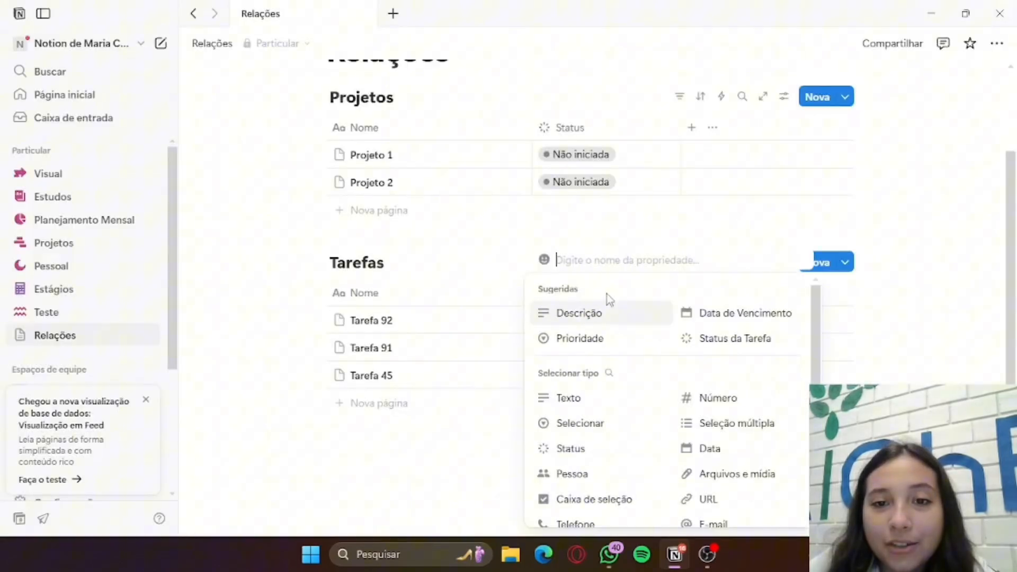
pyautogui.click(588, 451)
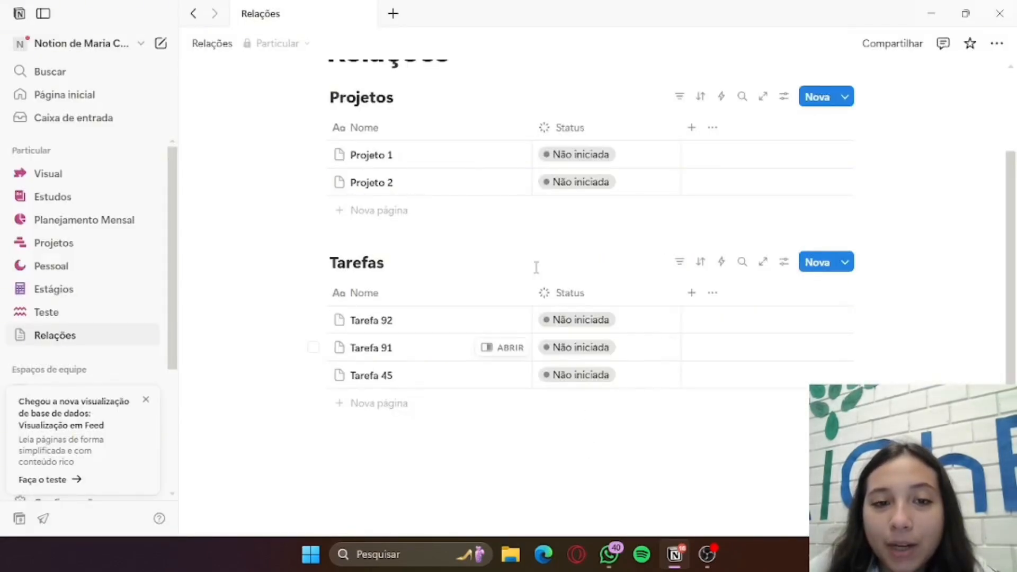
# Start a Relação property in the Projetos table and relate it to the Tarefas database on the Relações page
pyautogui.click(693, 130)
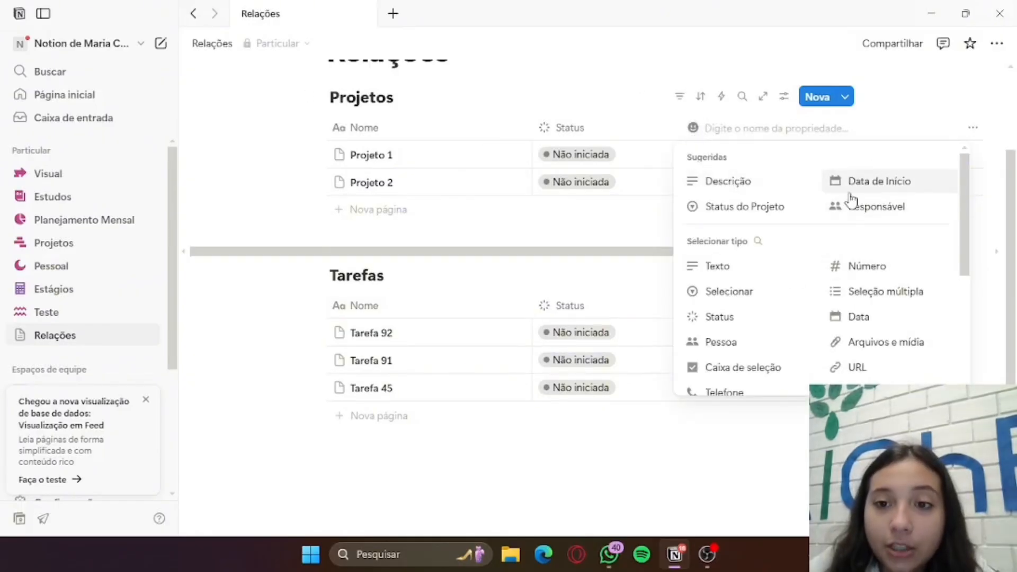
pyautogui.scroll(-2, 789, 287)
pyautogui.scroll(-3, 789, 287)
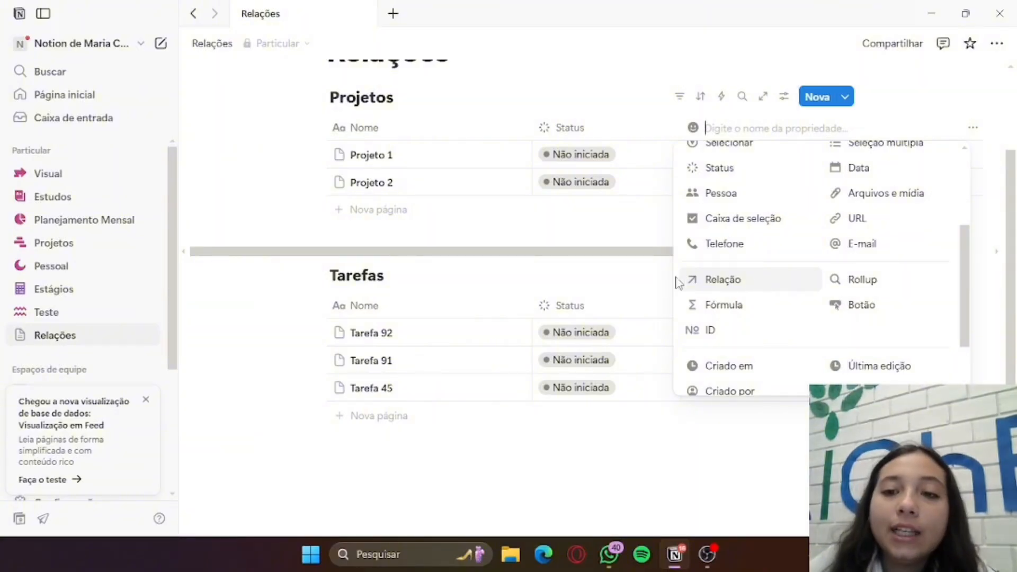
pyautogui.scroll(3, 755, 270)
pyautogui.scroll(1, 768, 259)
pyautogui.scroll(-3, 800, 250)
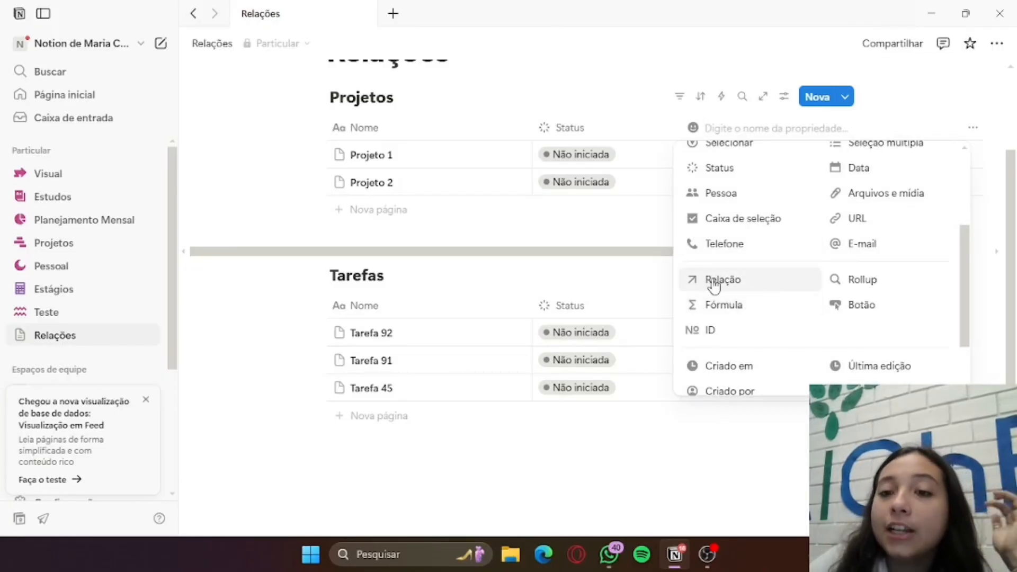
pyautogui.click(747, 286)
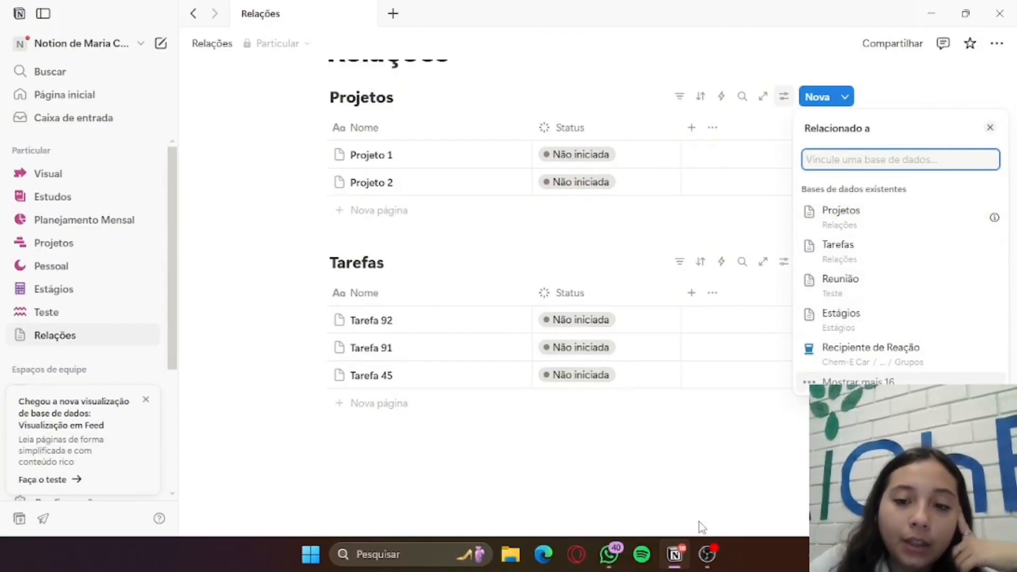
pyautogui.click(706, 557)
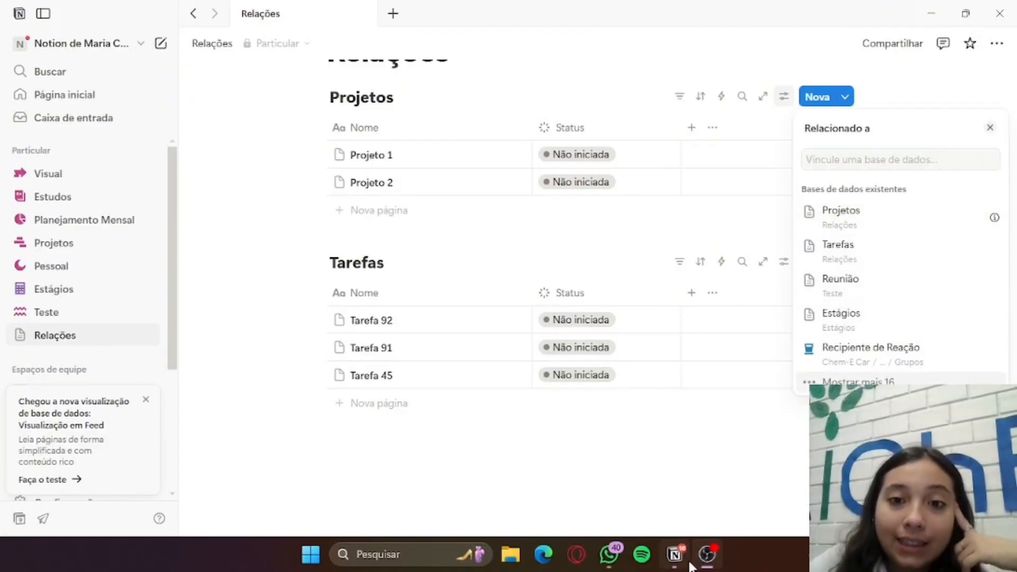
pyautogui.click(680, 560)
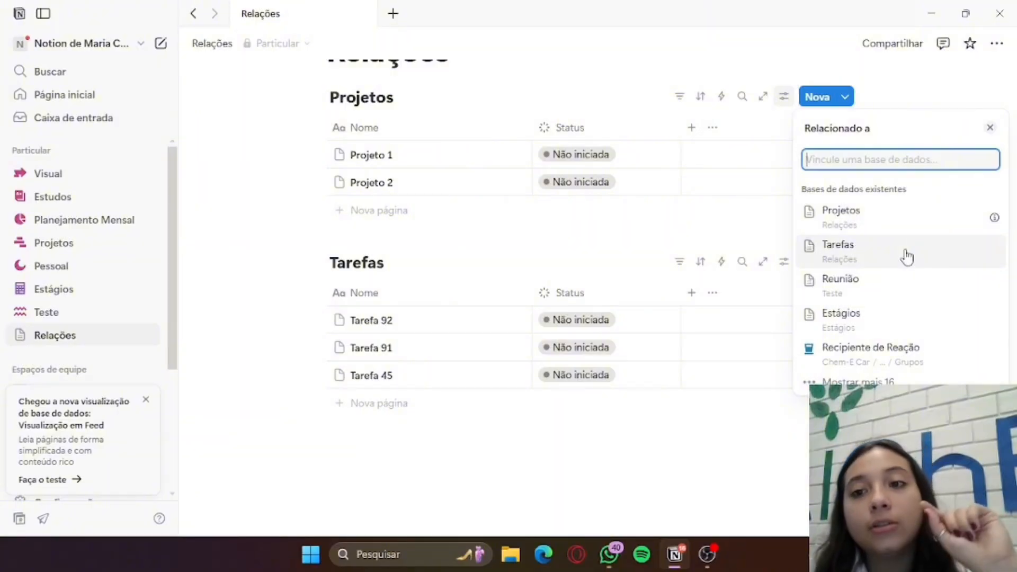
pyautogui.click(907, 256)
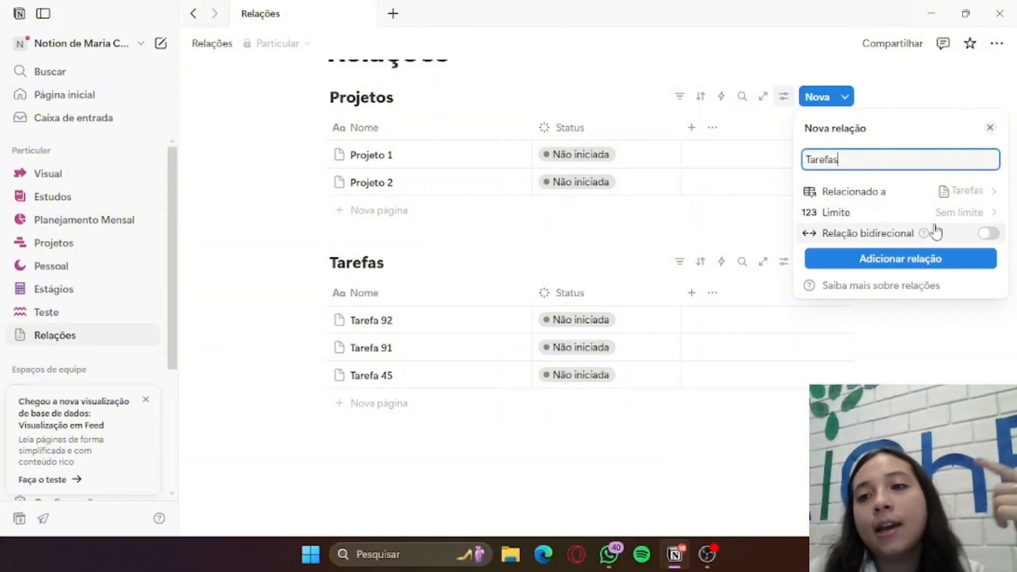
# Limit the new Tarefas relation to 1 página and add it to the Projetos table without a two-way relation
pyautogui.click(960, 215)
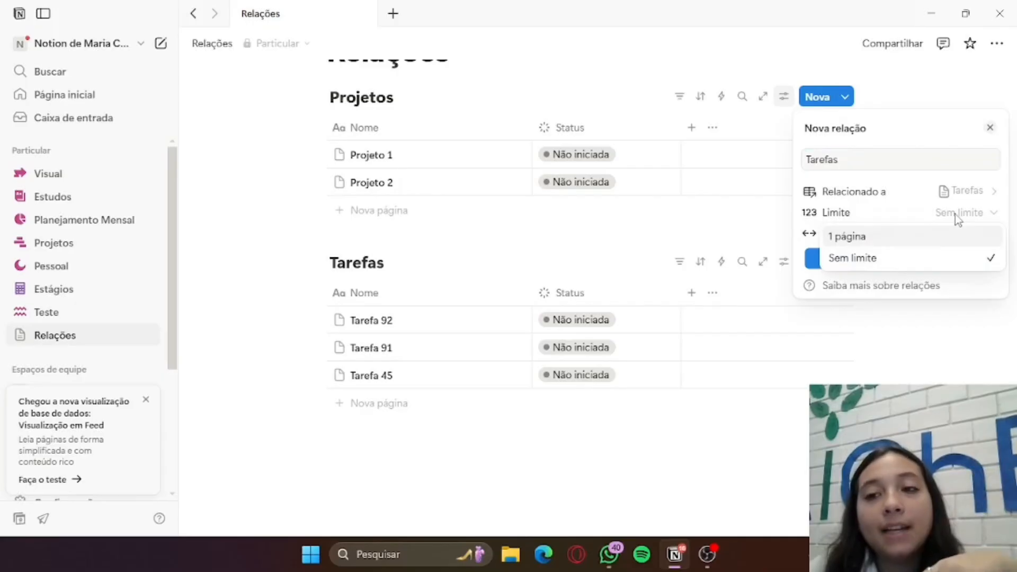
pyautogui.click(902, 251)
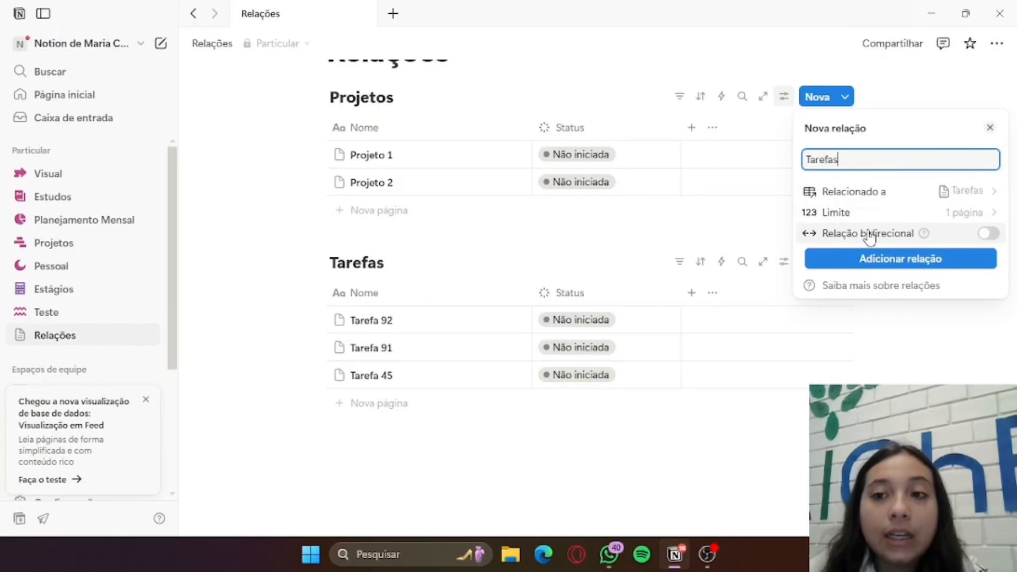
pyautogui.moveTo(917, 240)
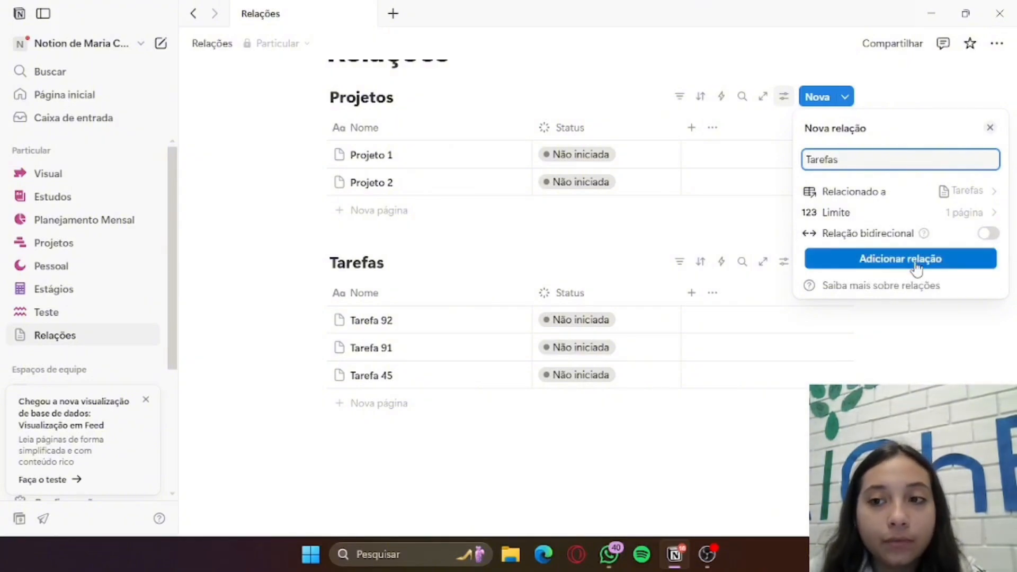
pyautogui.click(916, 265)
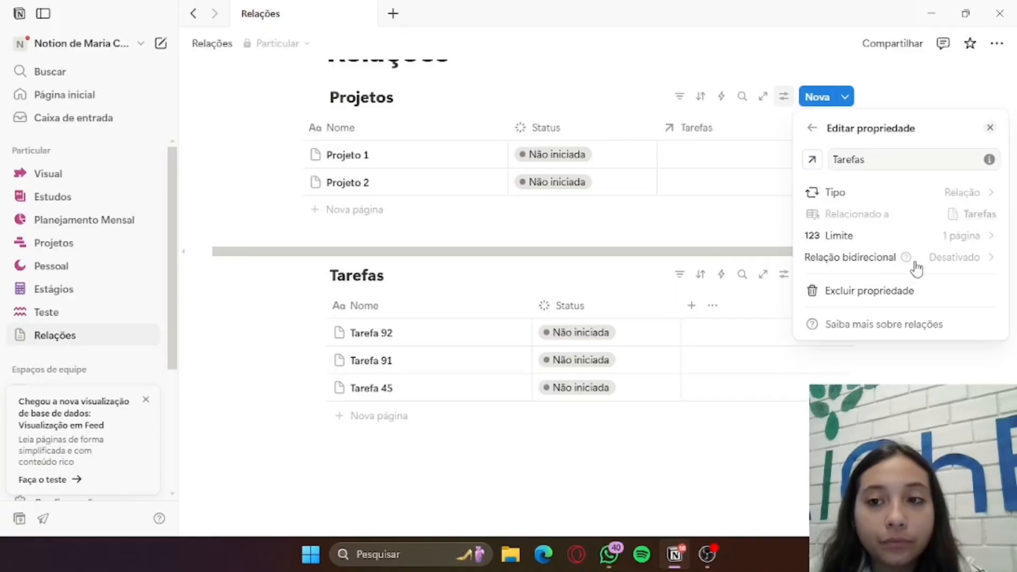
pyautogui.click(732, 226)
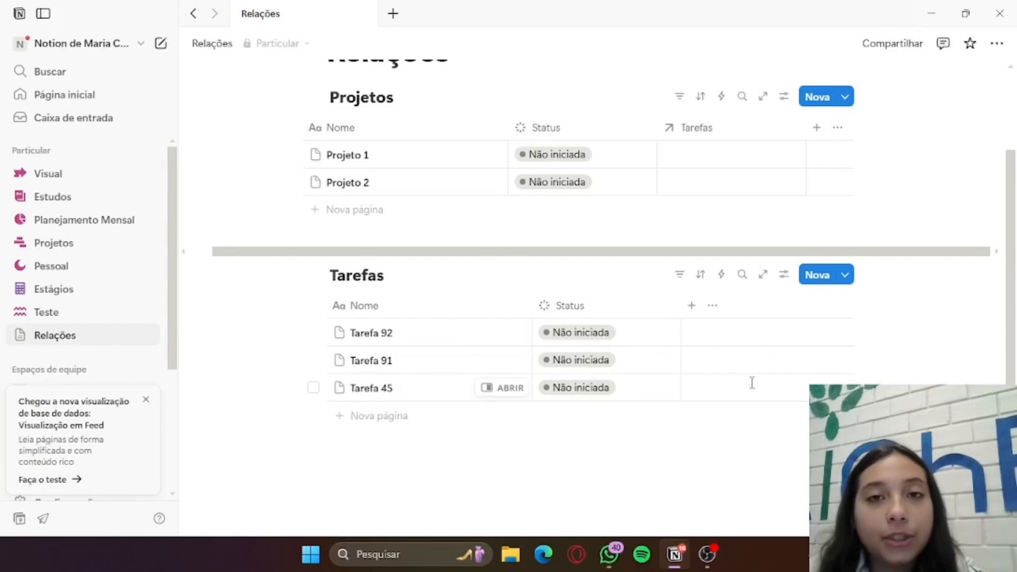
# Delete the Tarefas relation property from the Projetos table
pyautogui.click(728, 139)
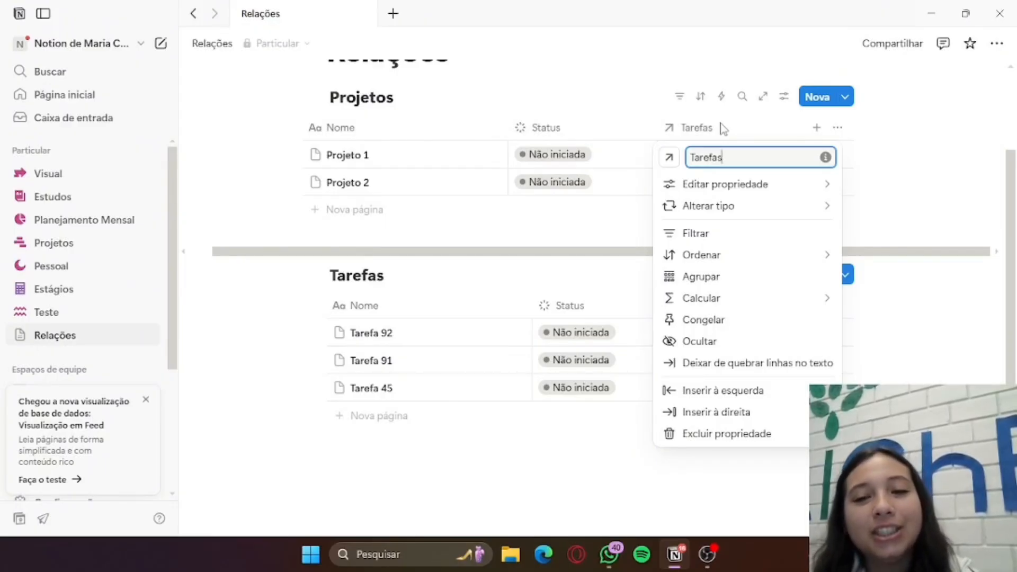
pyautogui.click(777, 434)
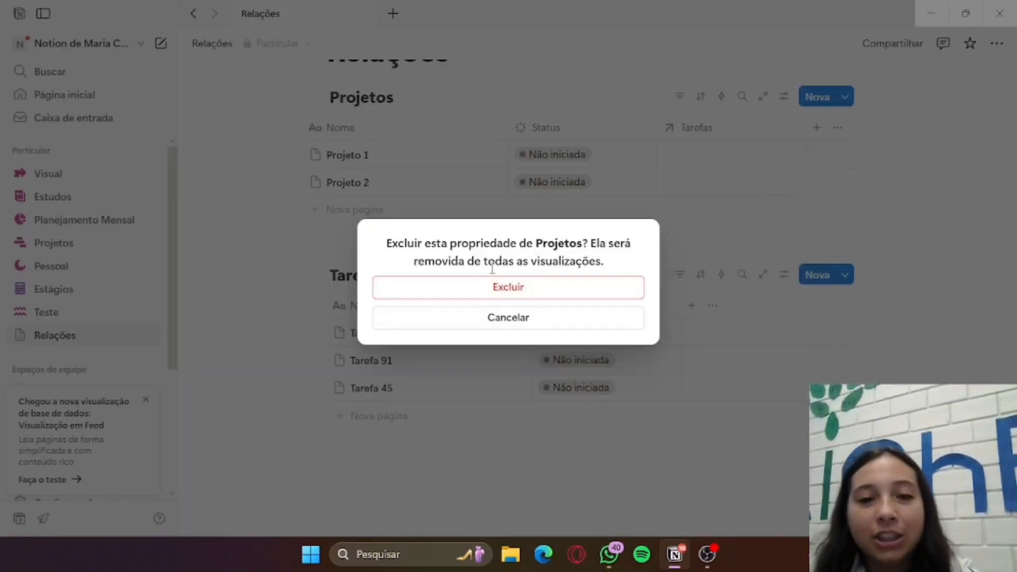
pyautogui.click(517, 287)
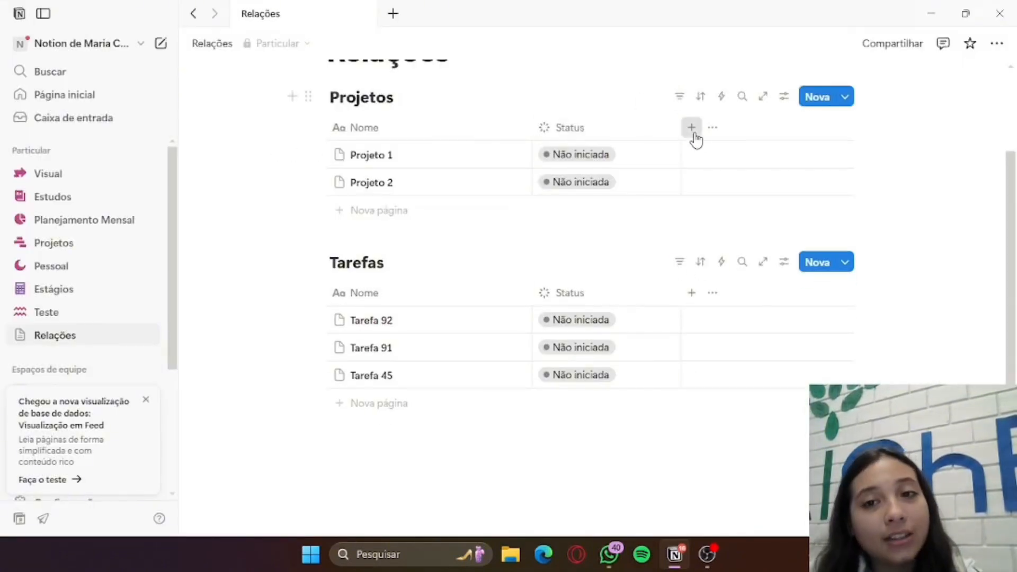
# Start a new Relação property in the Projetos table and relate it to the Tarefas database on the Relações page
pyautogui.click(695, 135)
pyautogui.scroll(-3, 722, 286)
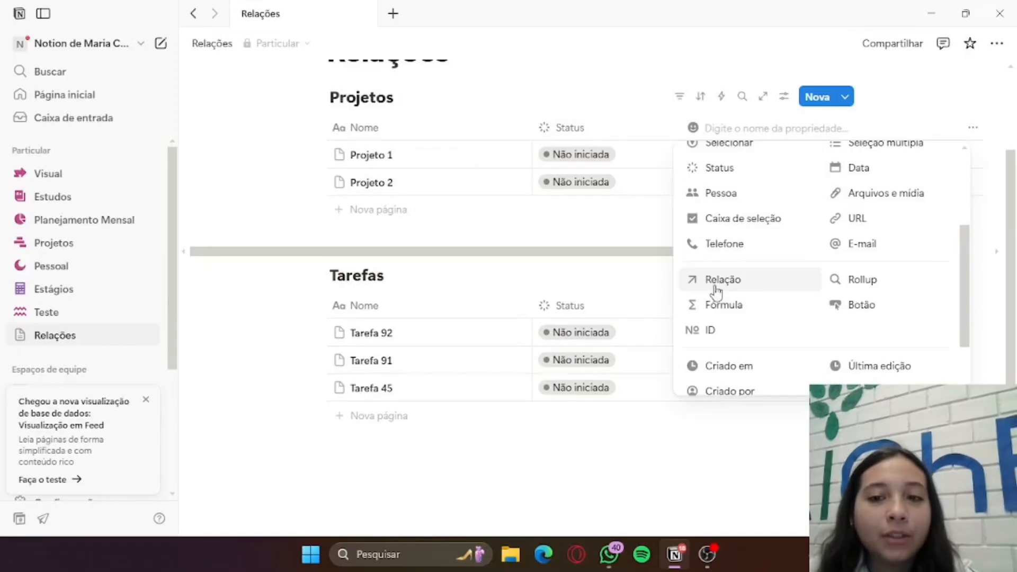
pyautogui.click(709, 281)
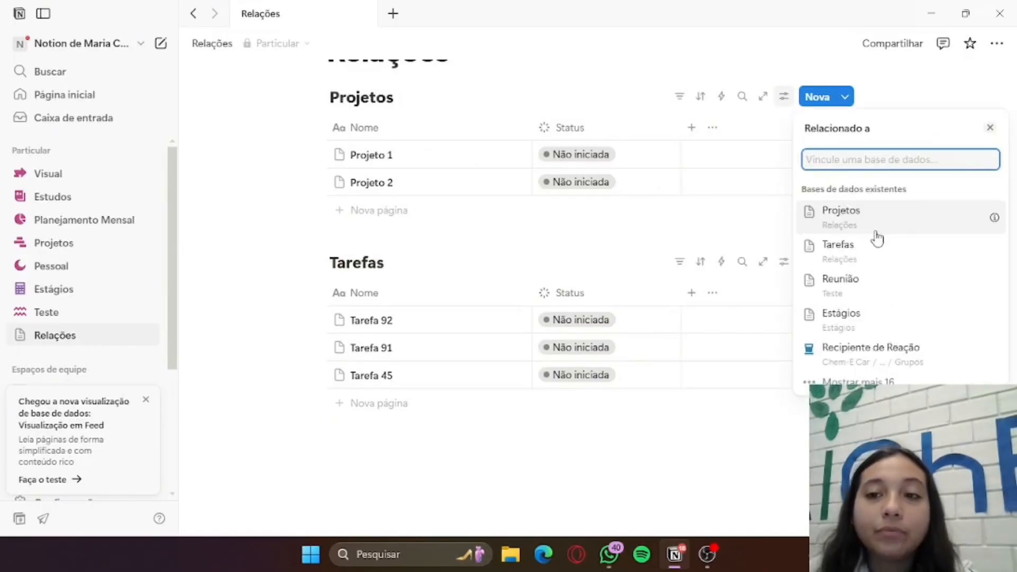
pyautogui.click(870, 258)
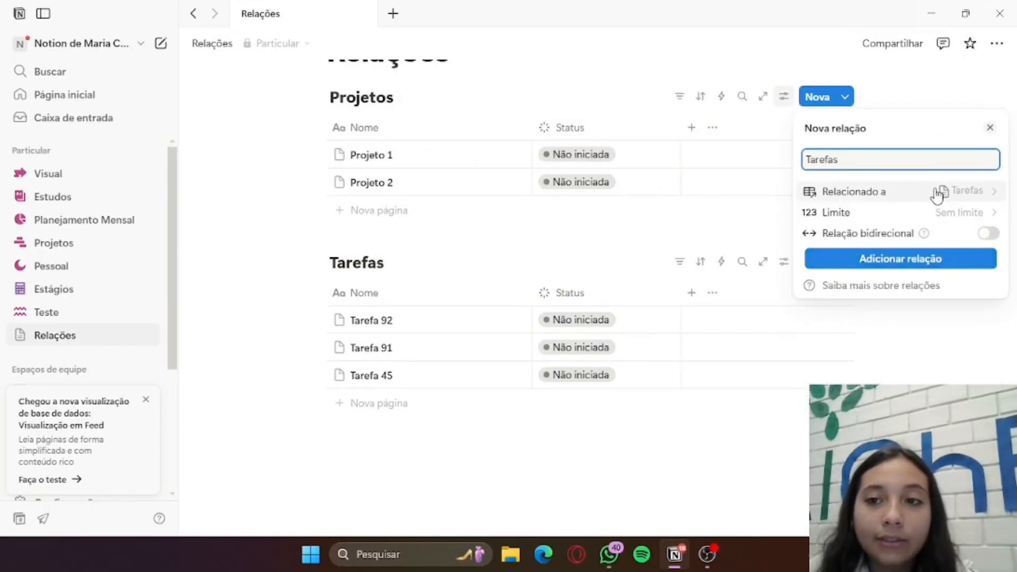
# Limit the Tarefas relation to 1 página, make it two-way with the related property named Projetos, and add it
pyautogui.click(971, 217)
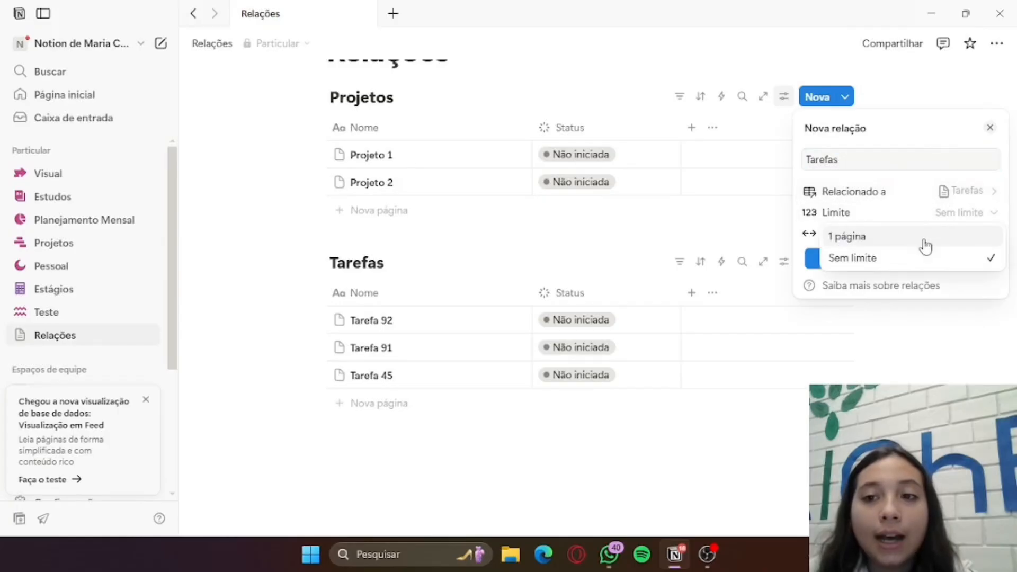
pyautogui.click(922, 235)
pyautogui.click(967, 237)
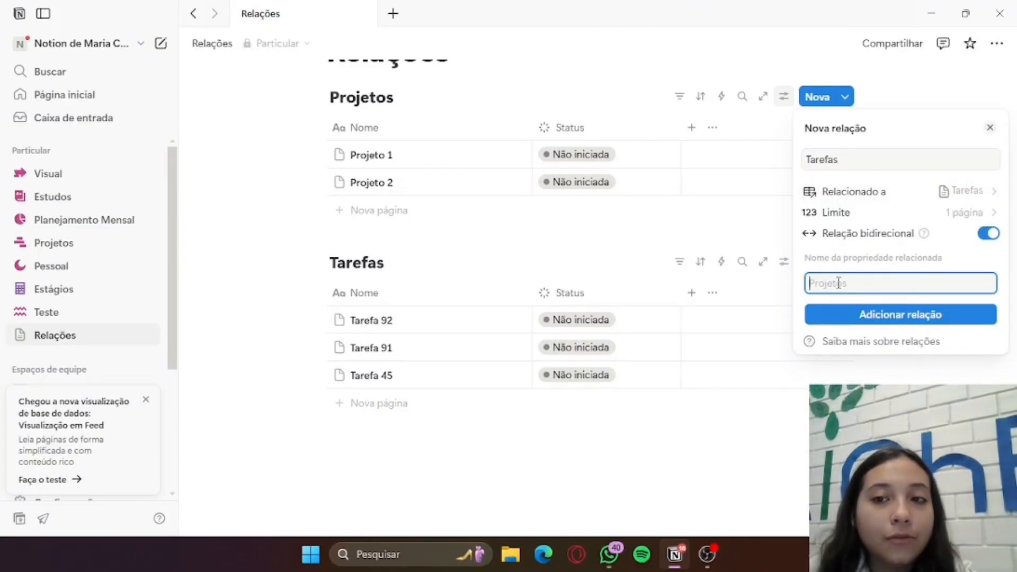
pyautogui.write('P')
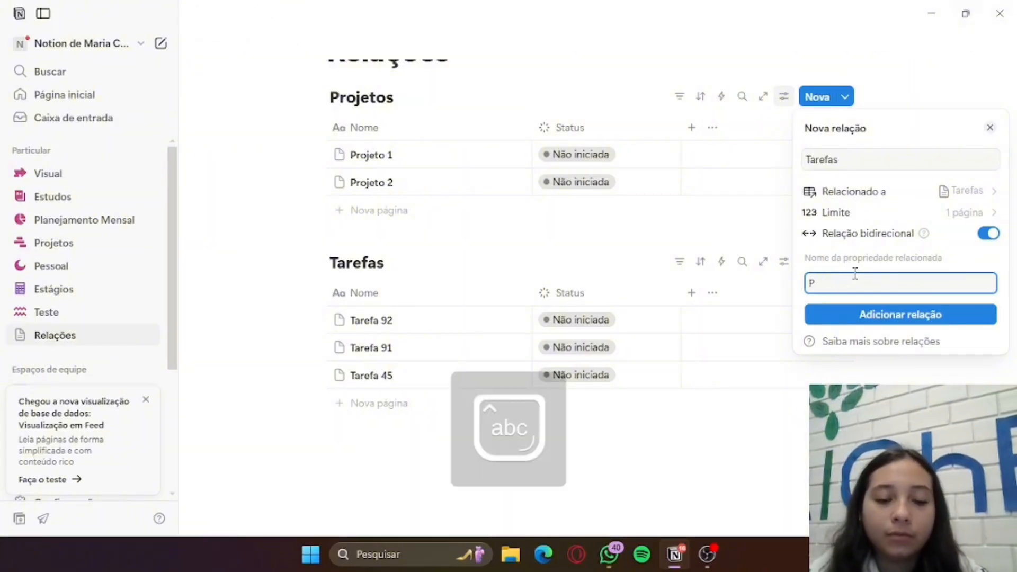
pyautogui.write('rojetos')
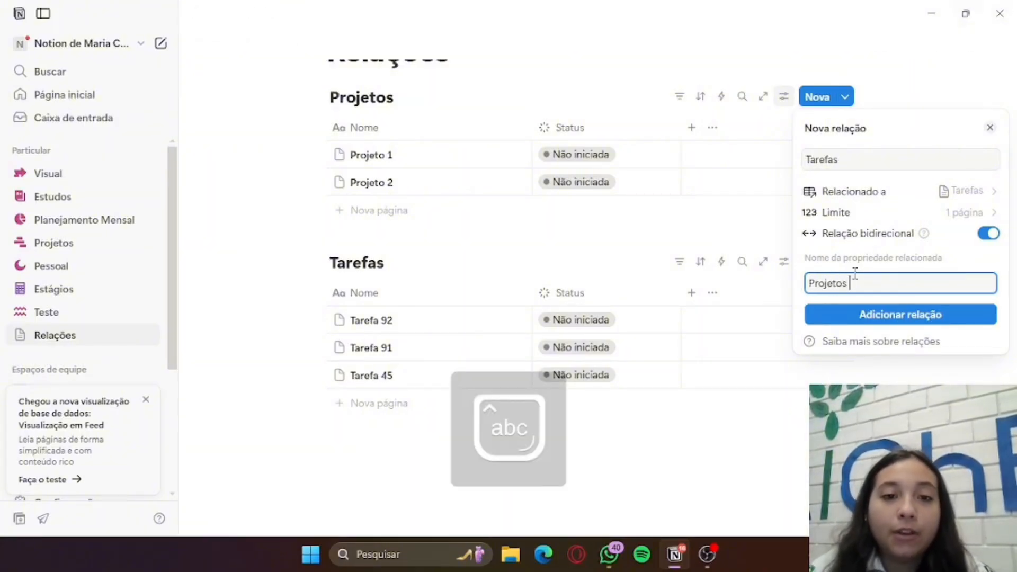
pyautogui.click(971, 318)
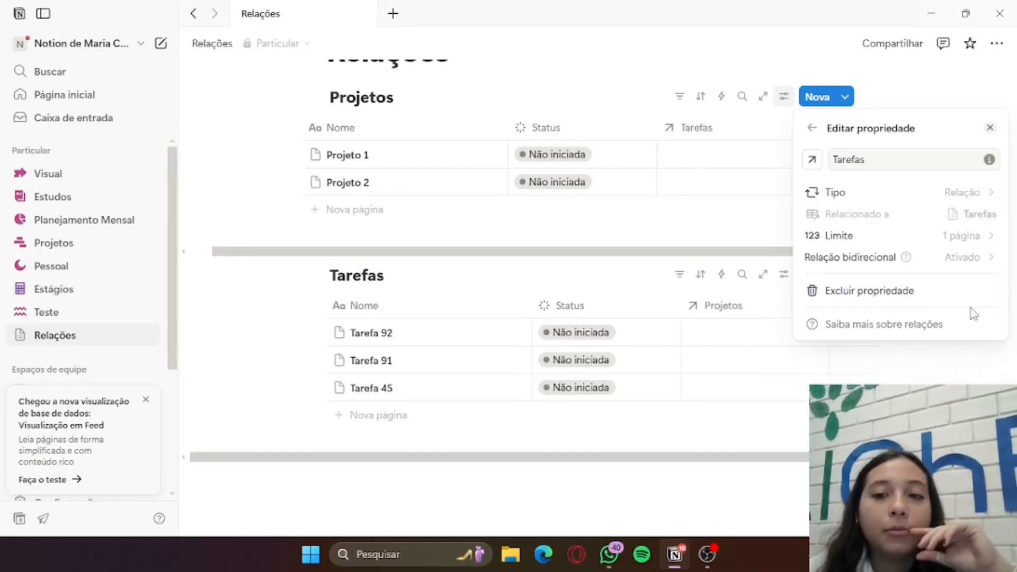
pyautogui.click(703, 215)
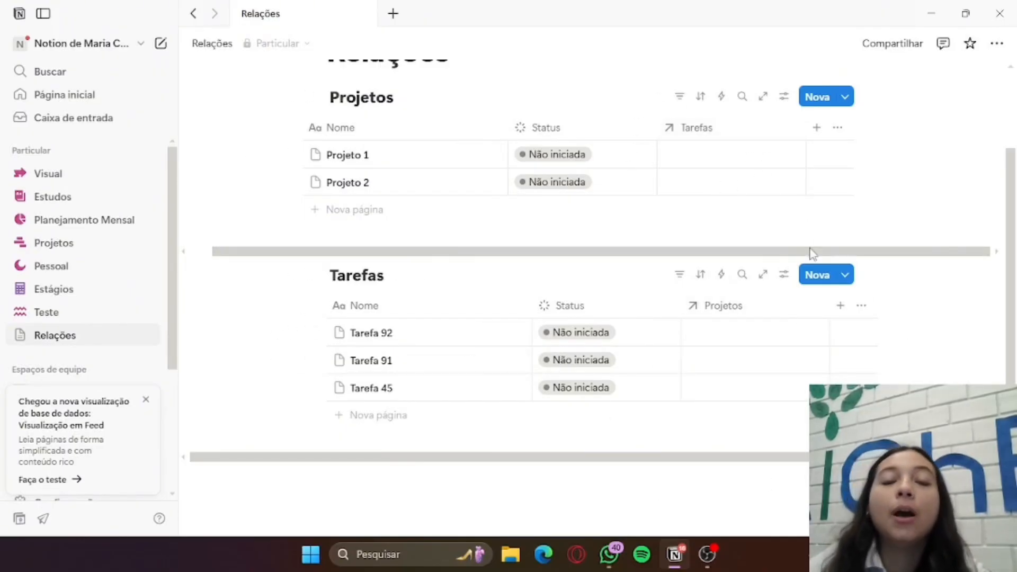
# Link Tarefa 45 to Projeto 1 in the Tarefas relation, and replace it with Tarefa 91
pyautogui.click(744, 160)
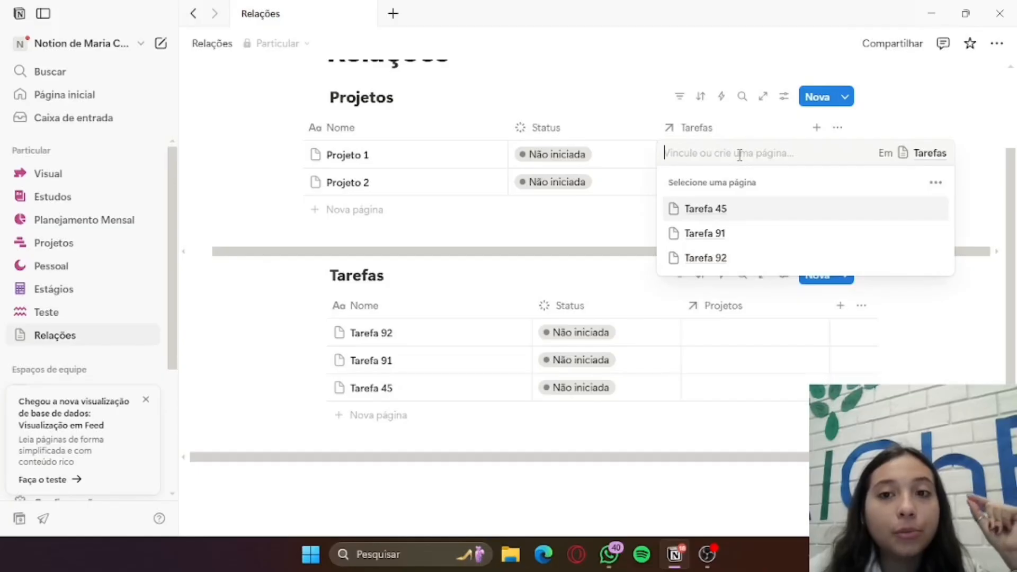
pyautogui.click(774, 209)
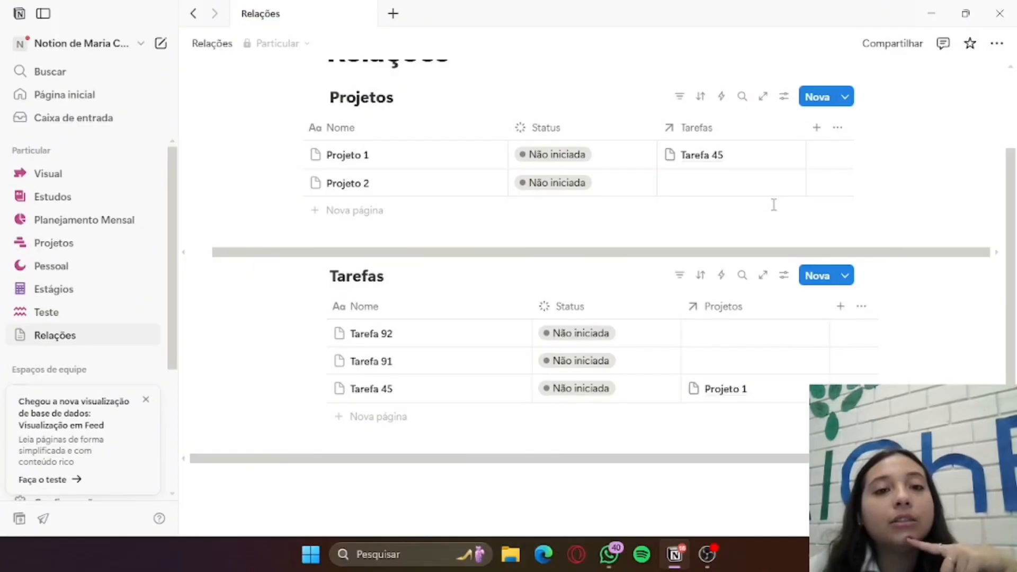
pyautogui.click(769, 154)
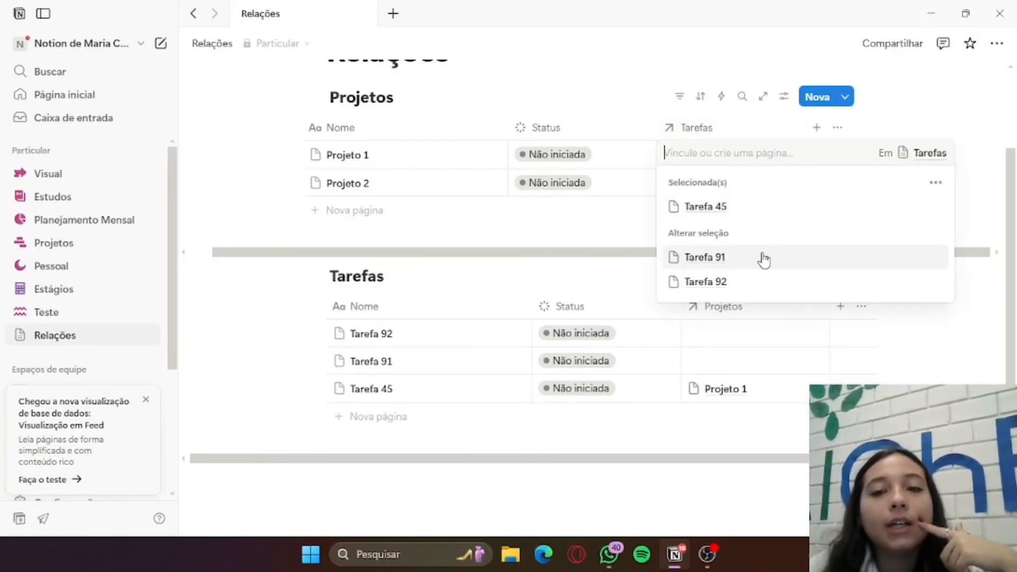
pyautogui.click(764, 257)
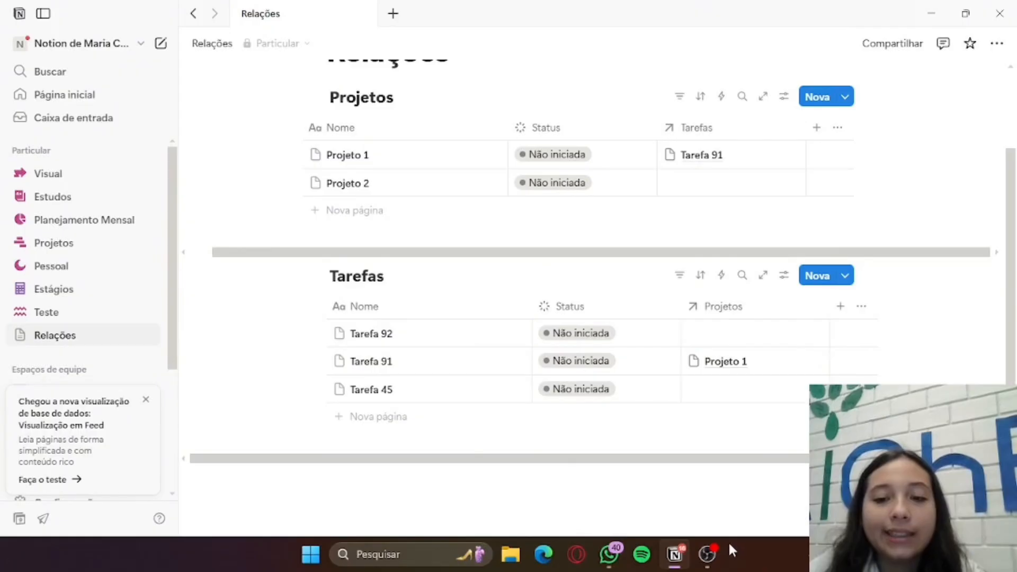
# Delete the Tarefas relation from the Projetos table together with its related property in the Tarefas table
pyautogui.click(722, 132)
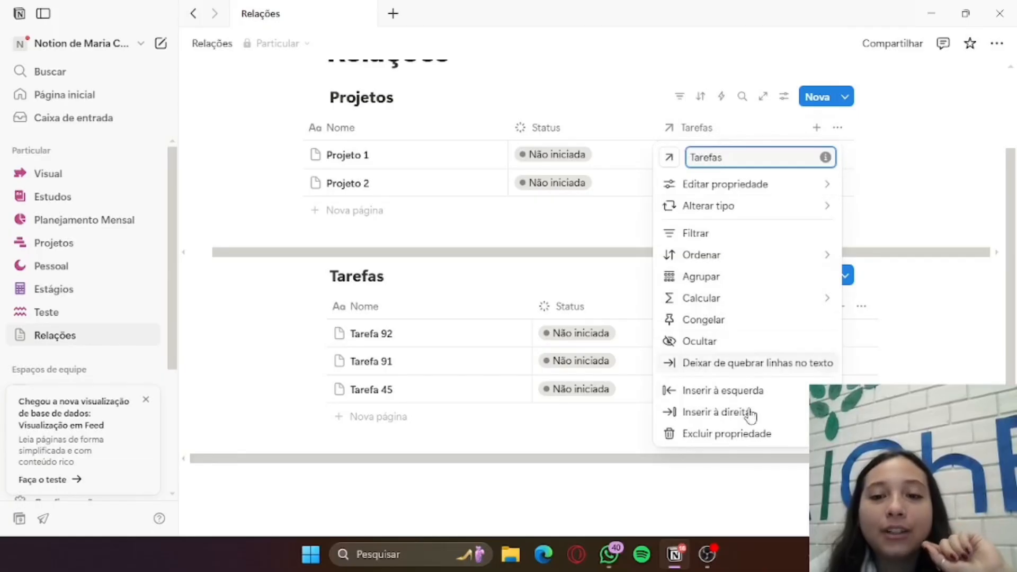
pyautogui.click(748, 433)
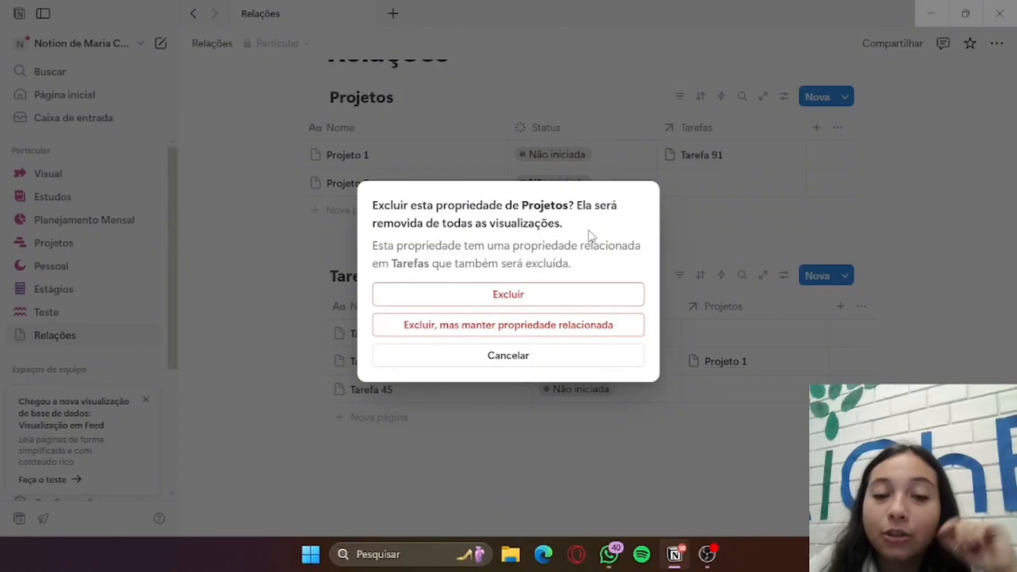
pyautogui.click(578, 306)
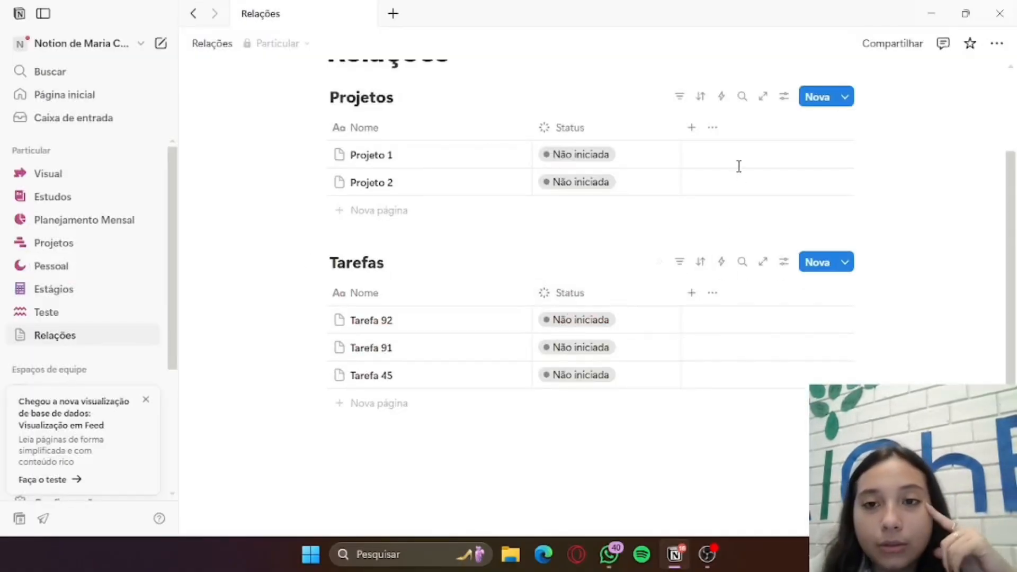
# Create another Relação property in the Projetos table pointing to the Tarefas database of the Relações page
pyautogui.click(699, 126)
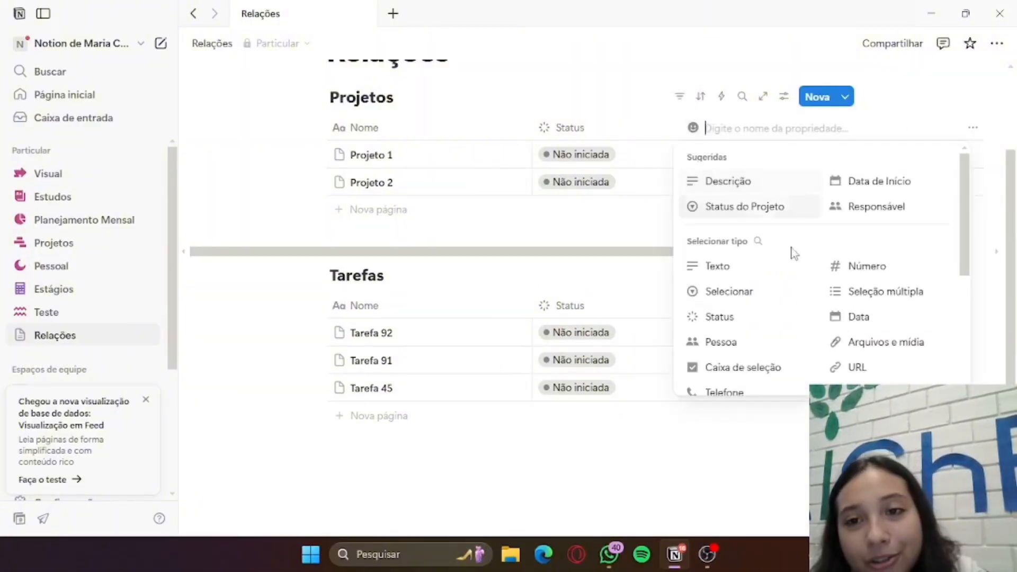
pyautogui.scroll(-3, 827, 340)
pyautogui.click(756, 276)
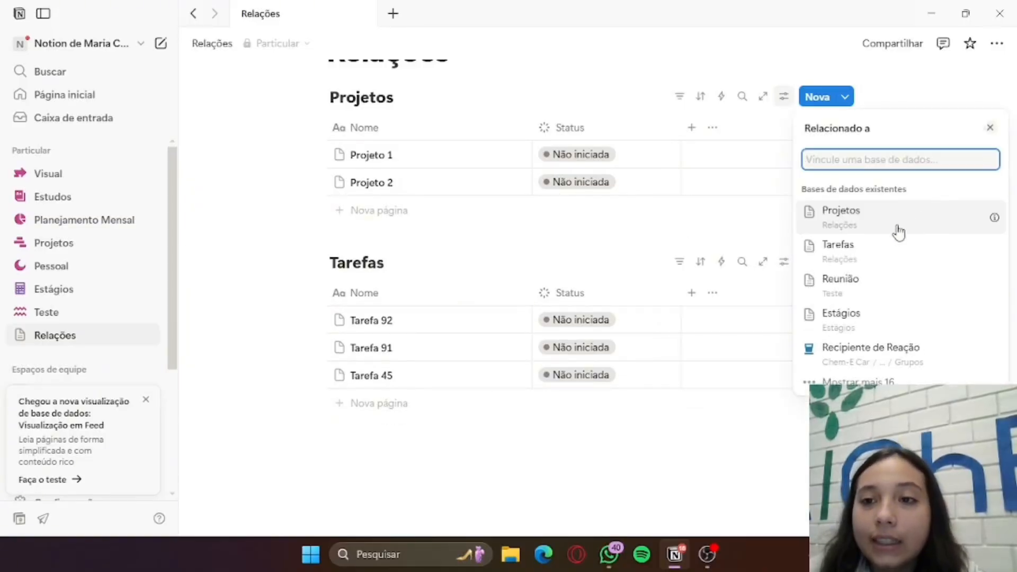
pyautogui.click(877, 252)
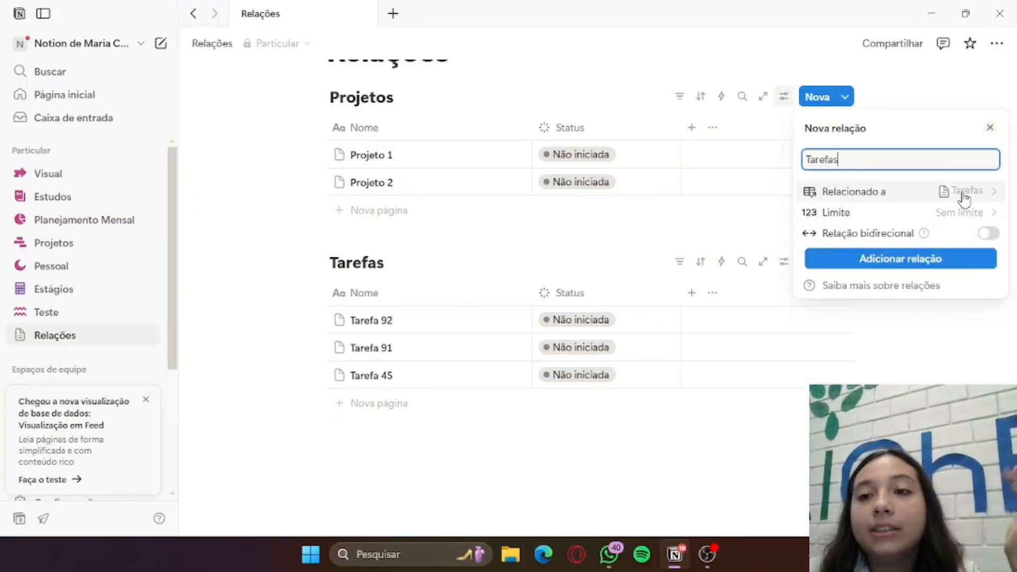
# Set the relation's limit to Sem limite, make it two-way with the related property named Projetos, and add it
pyautogui.click(842, 218)
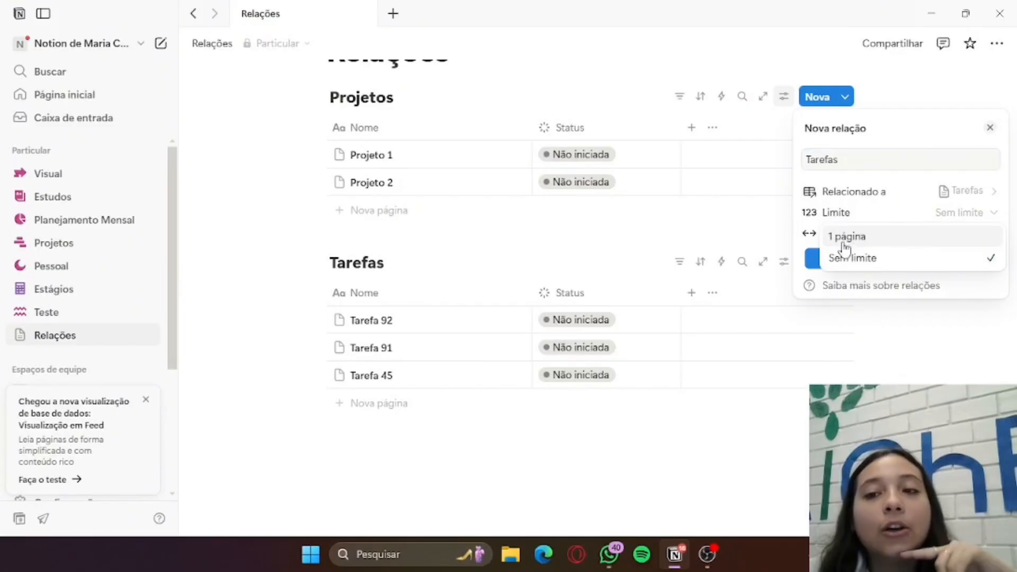
pyautogui.click(879, 259)
pyautogui.click(971, 237)
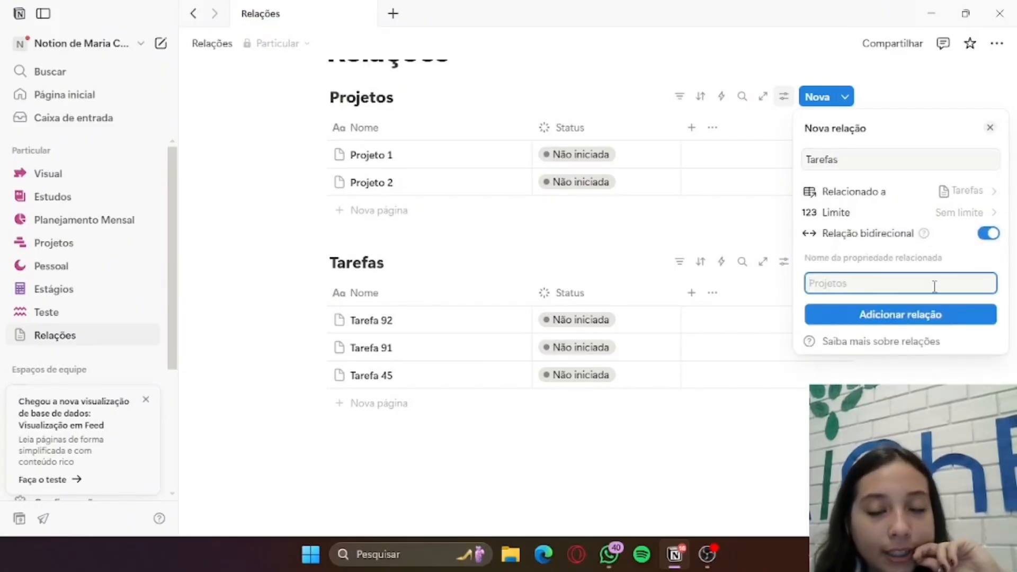
pyautogui.press('capslock')
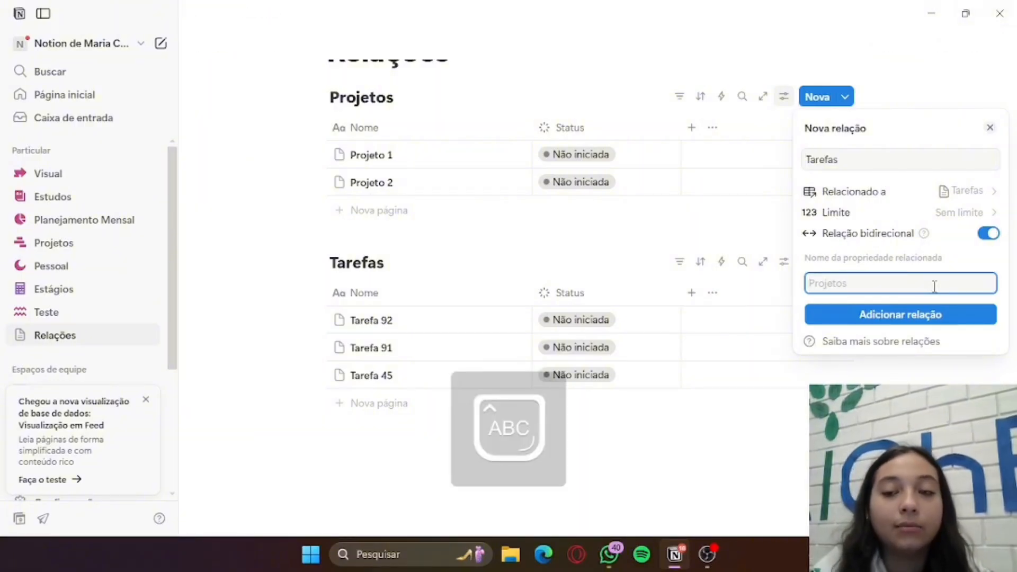
pyautogui.press('capslock')
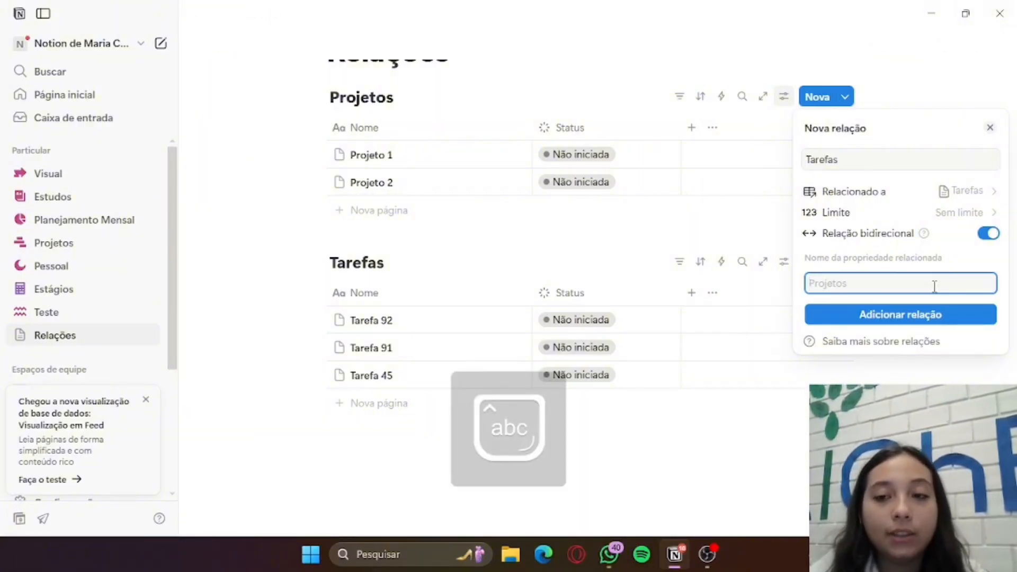
pyautogui.press('capslock')
pyautogui.write('P')
pyautogui.press('capslock')
pyautogui.write('rojetos')
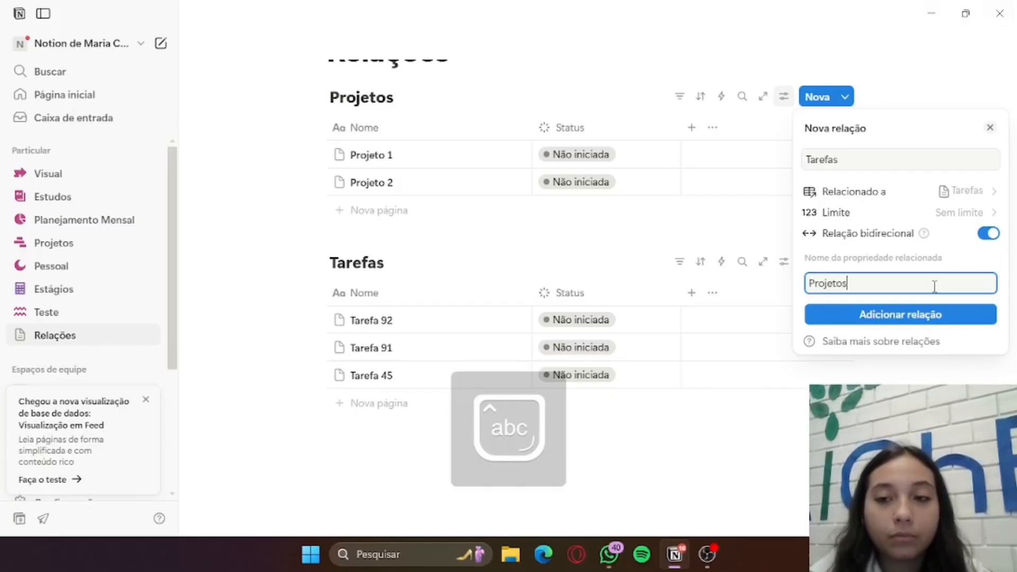
pyautogui.click(919, 317)
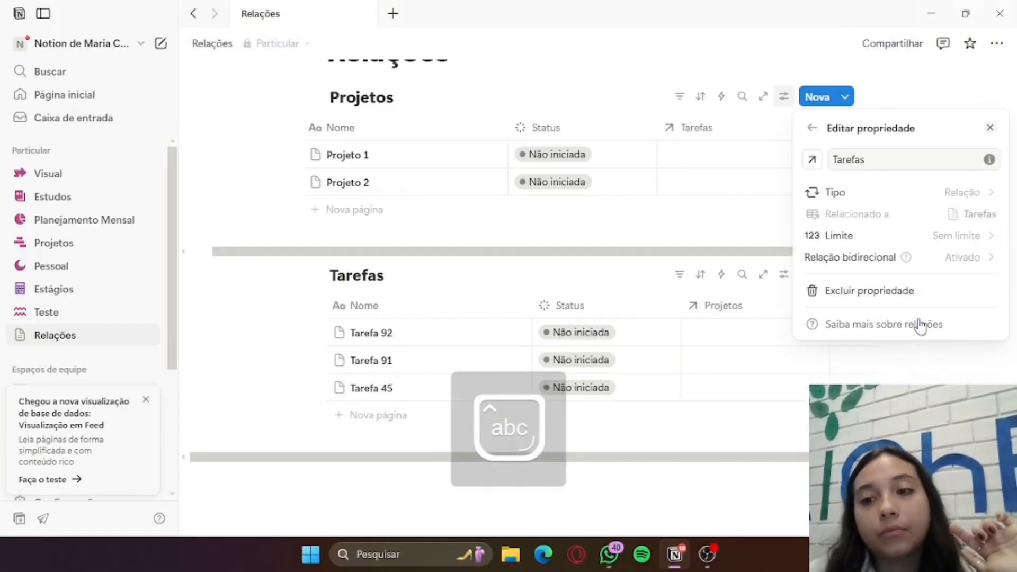
pyautogui.click(666, 224)
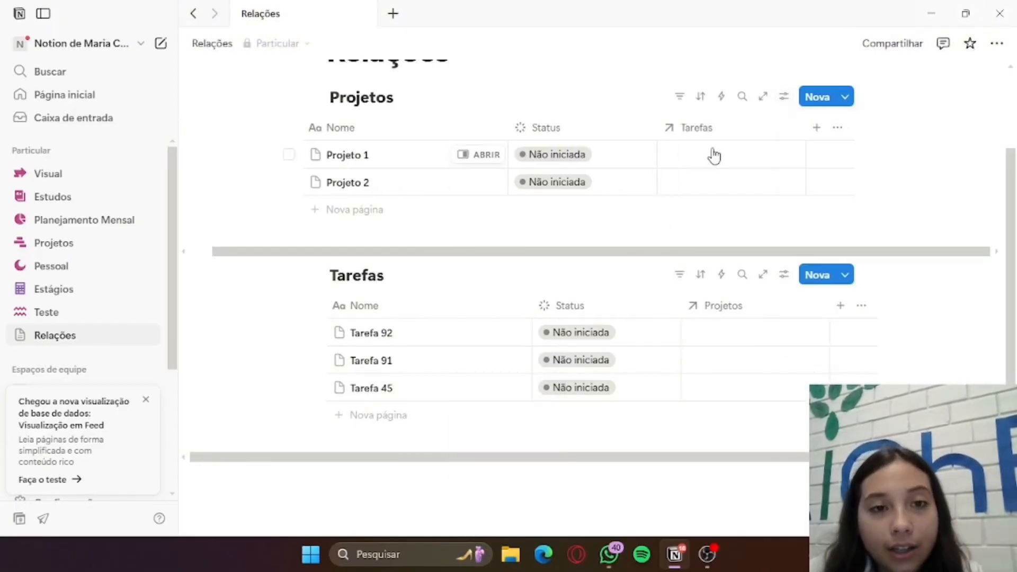
# Link both Tarefa 45 and Tarefa 91 to Projeto 1 through the Tarefas relation
pyautogui.click(714, 156)
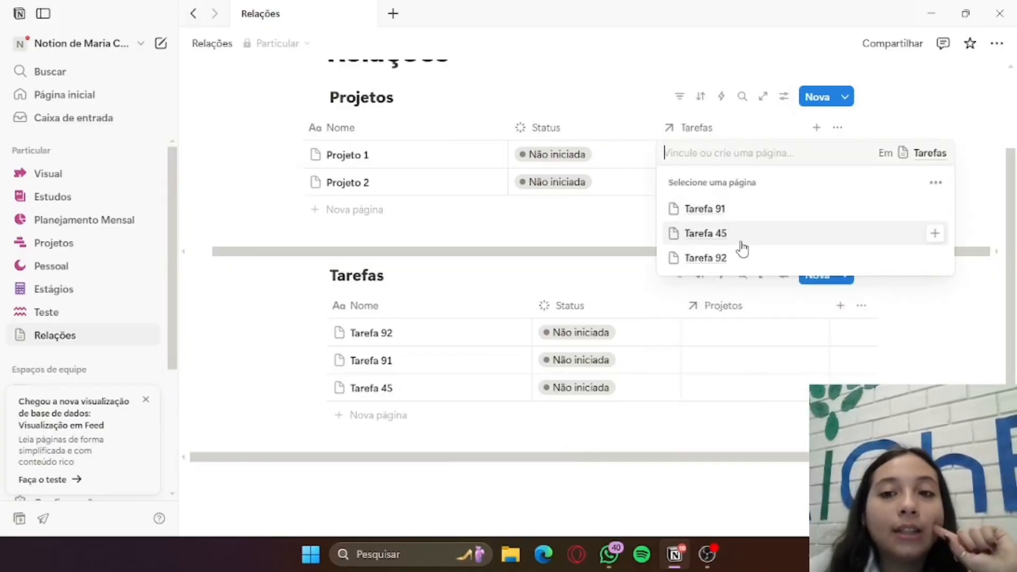
pyautogui.click(744, 243)
pyautogui.click(569, 225)
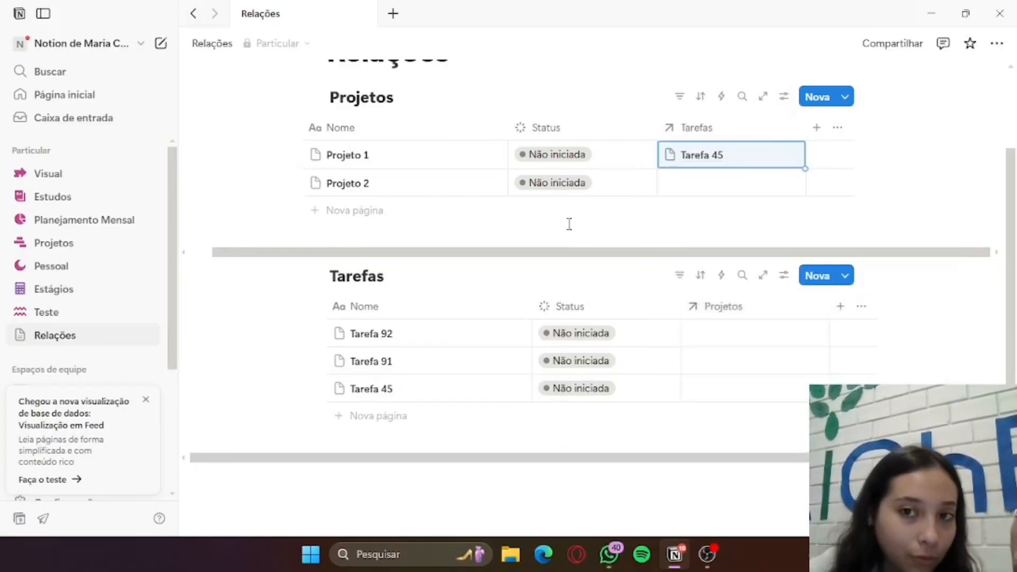
pyautogui.click(746, 158)
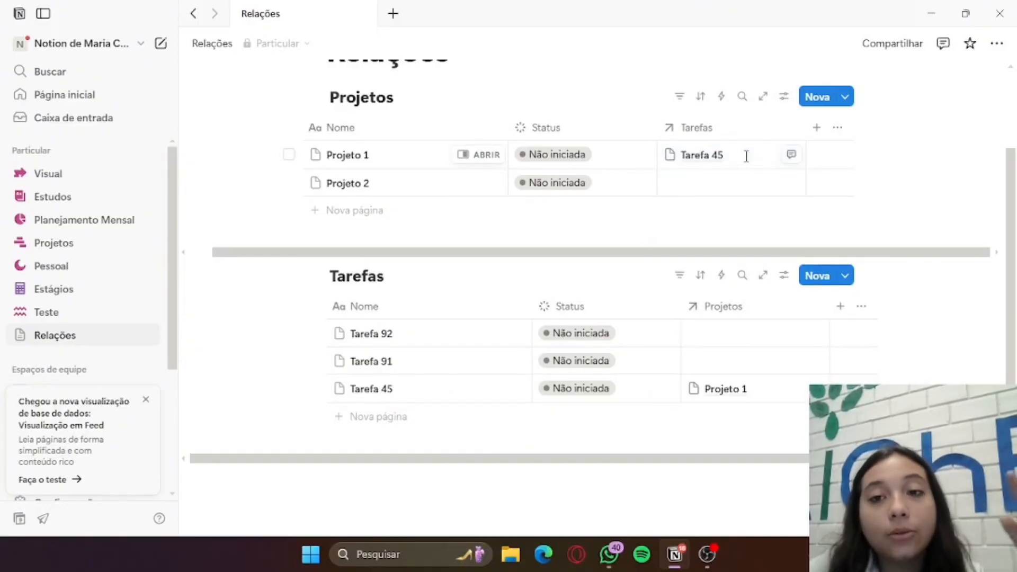
pyautogui.click(756, 264)
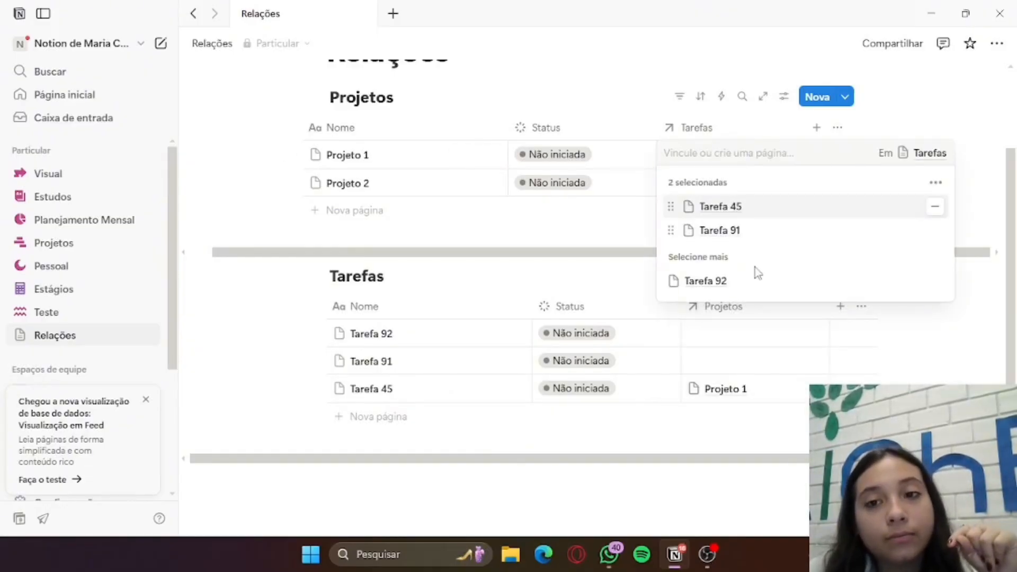
pyautogui.click(585, 222)
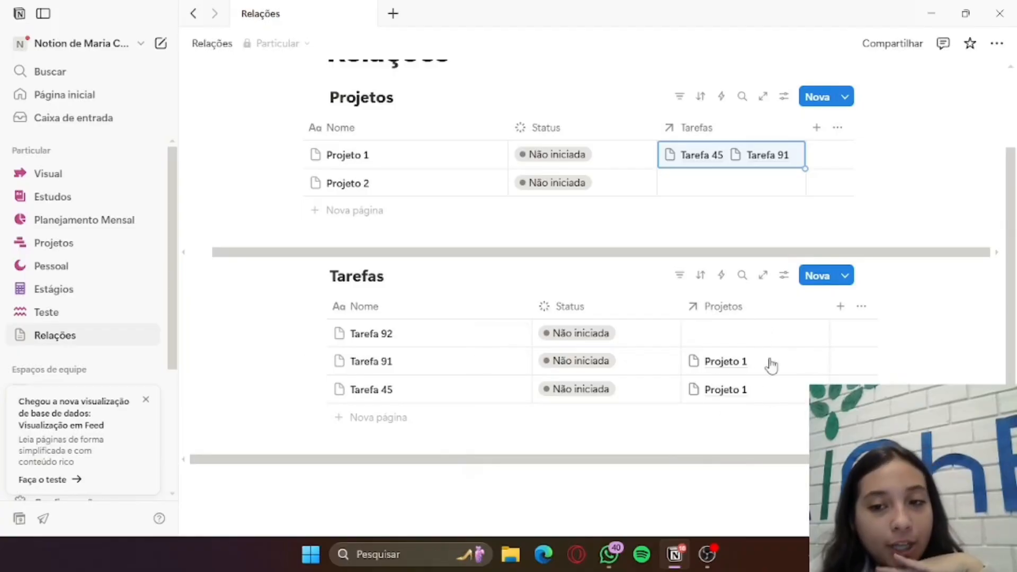
# Link Tarefa 45 to Projeto 2 through the Tarefas relation
pyautogui.click(766, 185)
pyautogui.click(755, 265)
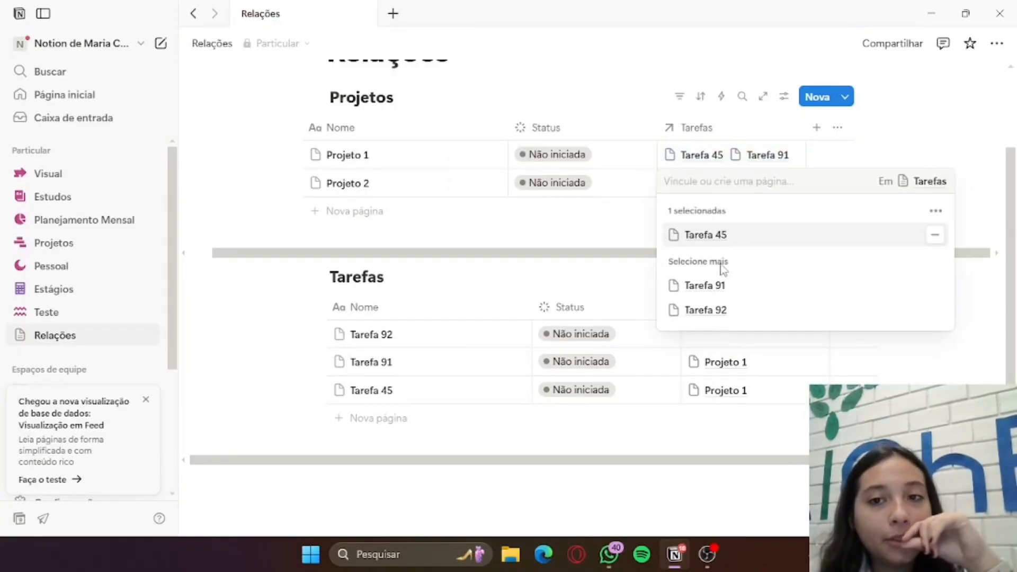
pyautogui.click(619, 236)
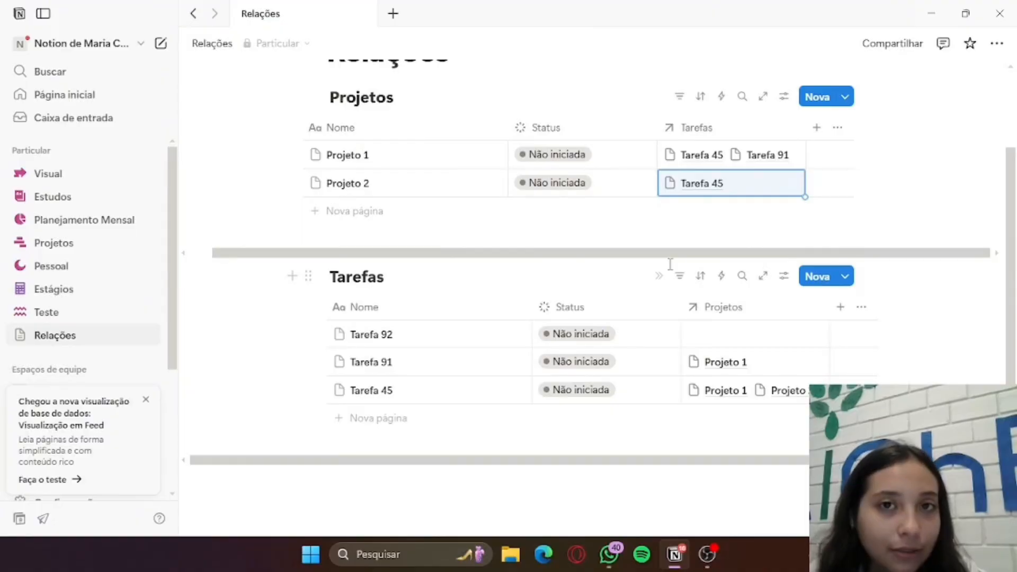
pyautogui.scroll(2, 670, 264)
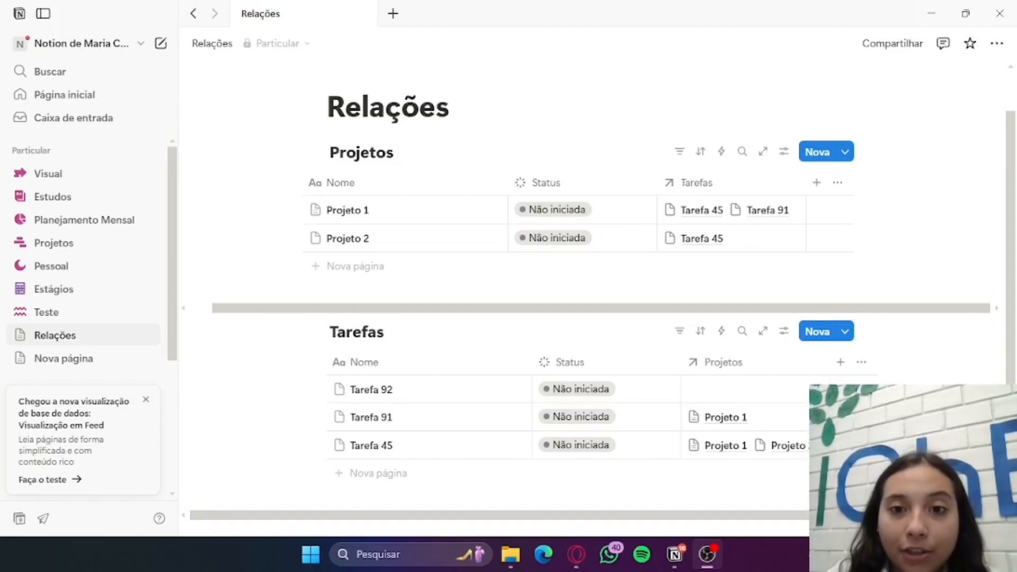
pyautogui.click(887, 166)
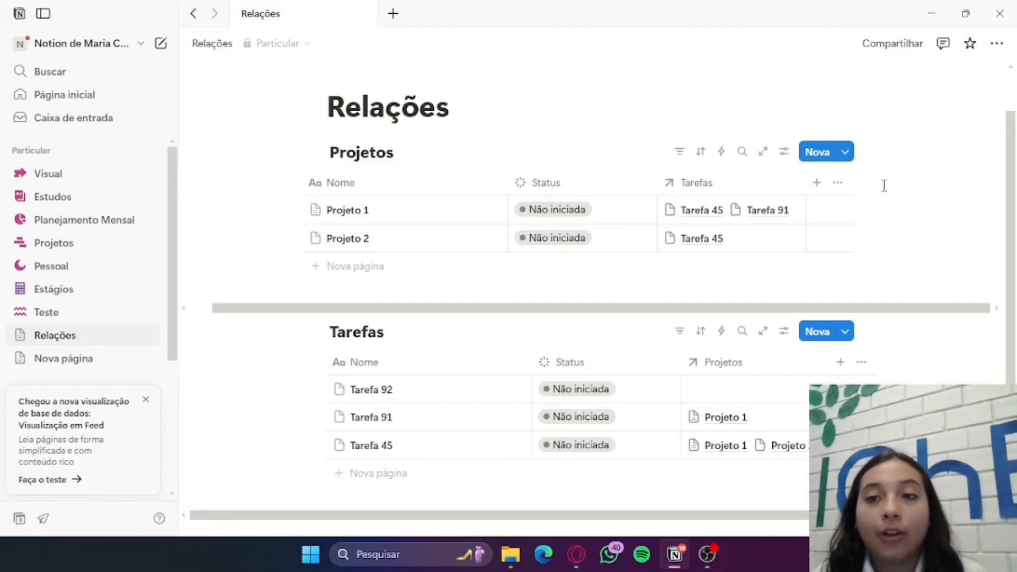
# Add a Rollup property to the Projetos table and base it on the Tarefas relation
pyautogui.click(824, 190)
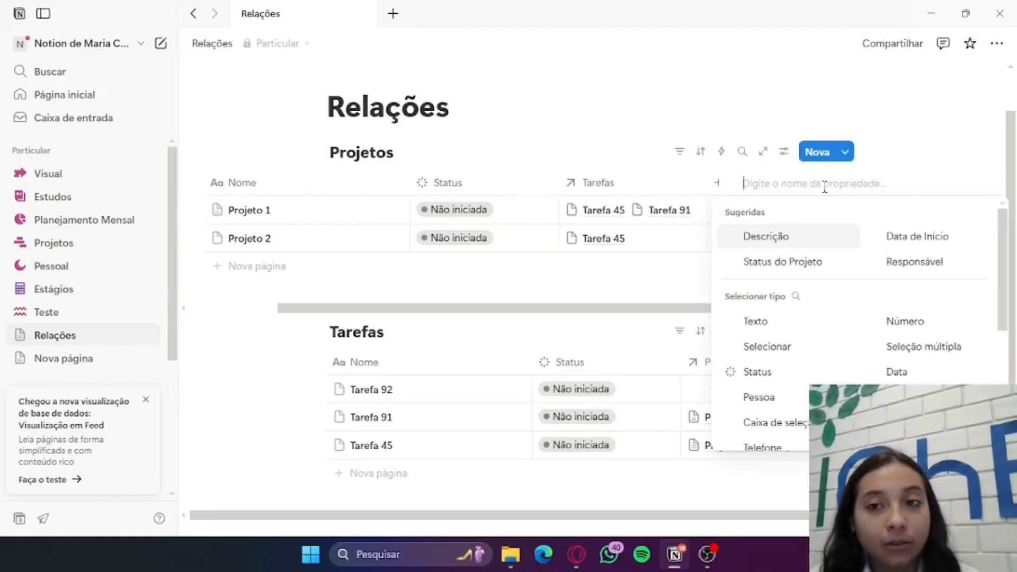
pyautogui.scroll(-5, 886, 275)
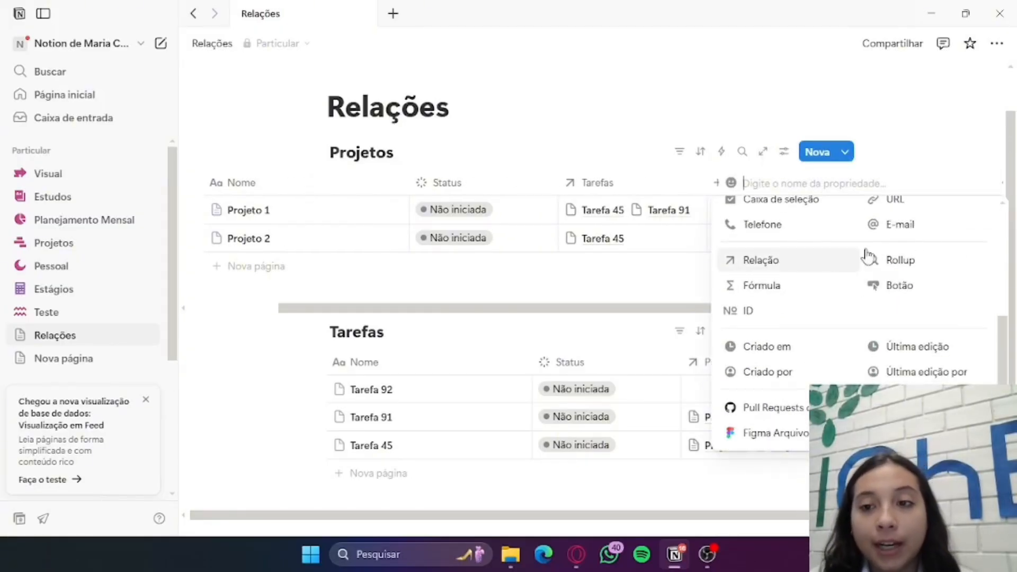
pyautogui.click(901, 260)
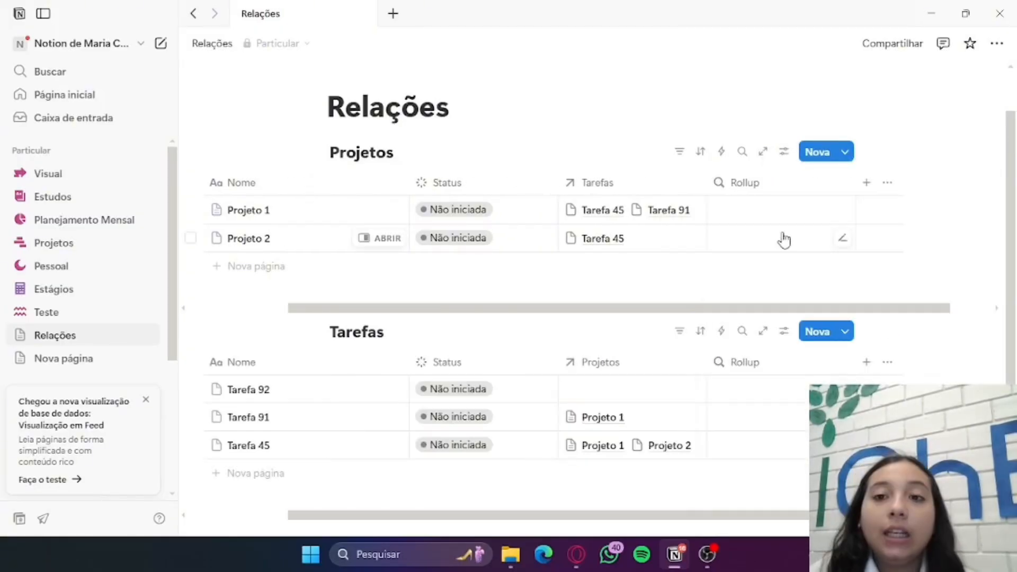
pyautogui.click(795, 209)
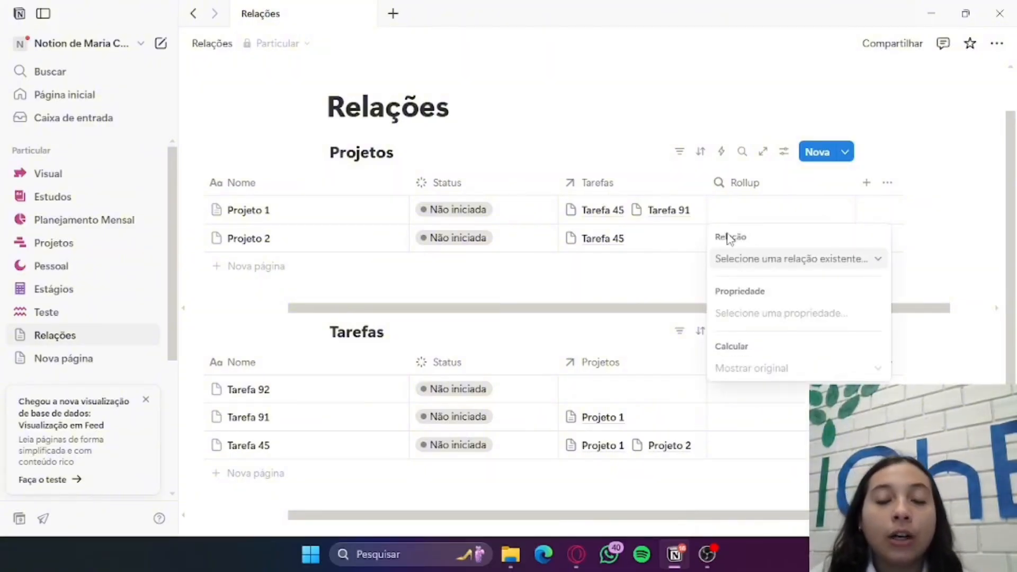
pyautogui.click(759, 264)
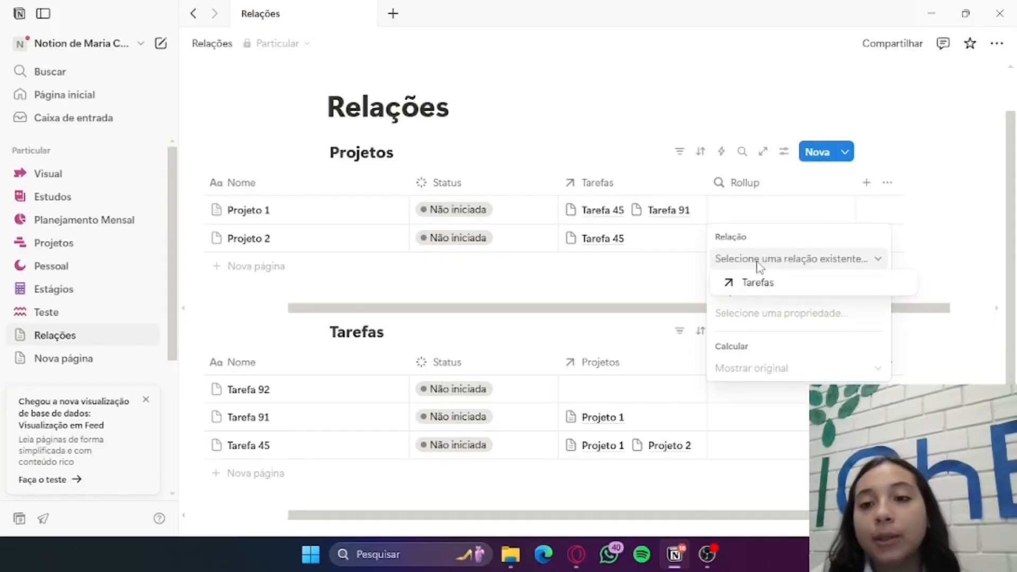
pyautogui.click(784, 284)
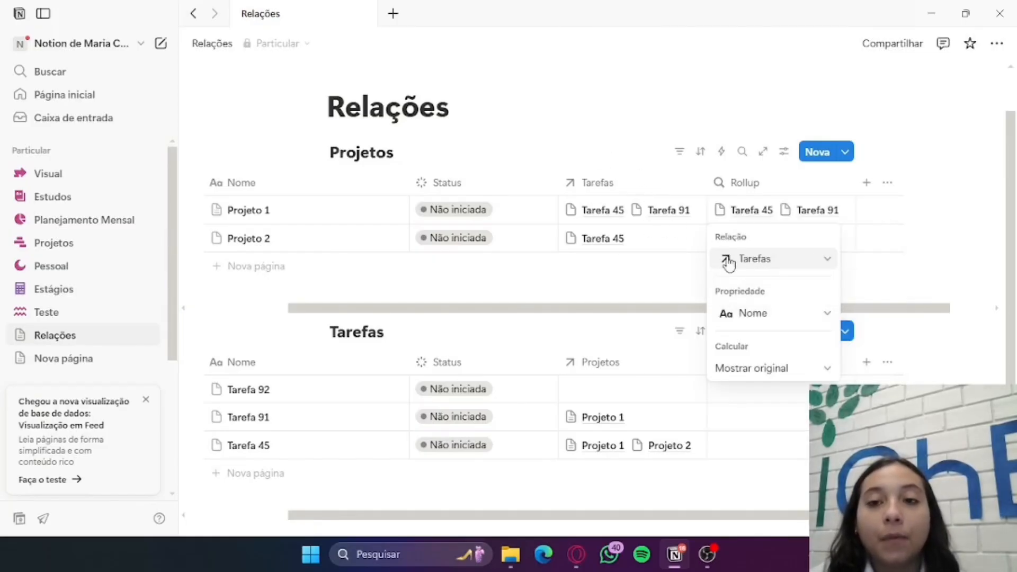
# Set the Projetos rollup to use the tasks' Nome property with the Contar tudo calculation
pyautogui.click(755, 318)
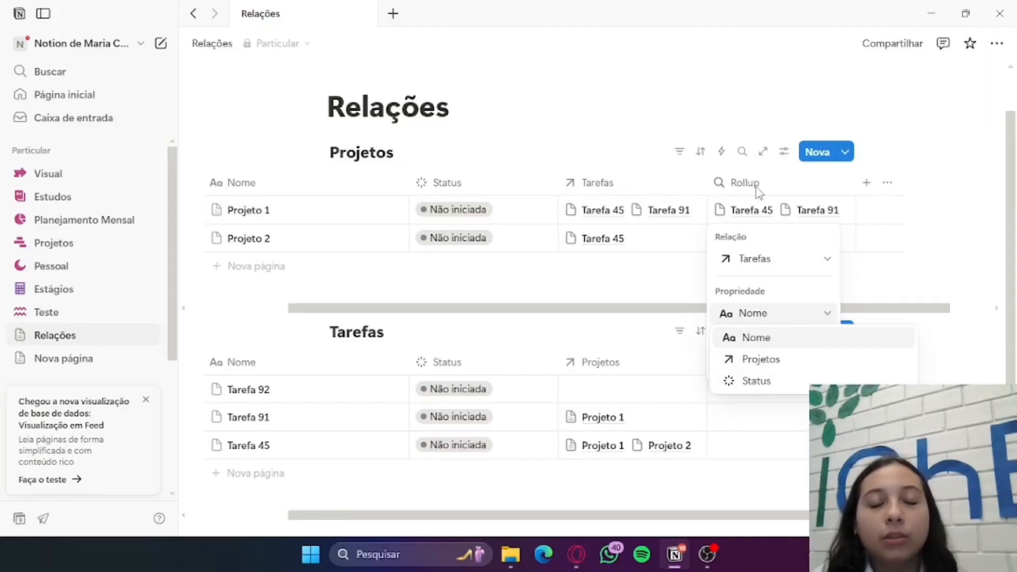
pyautogui.click(819, 339)
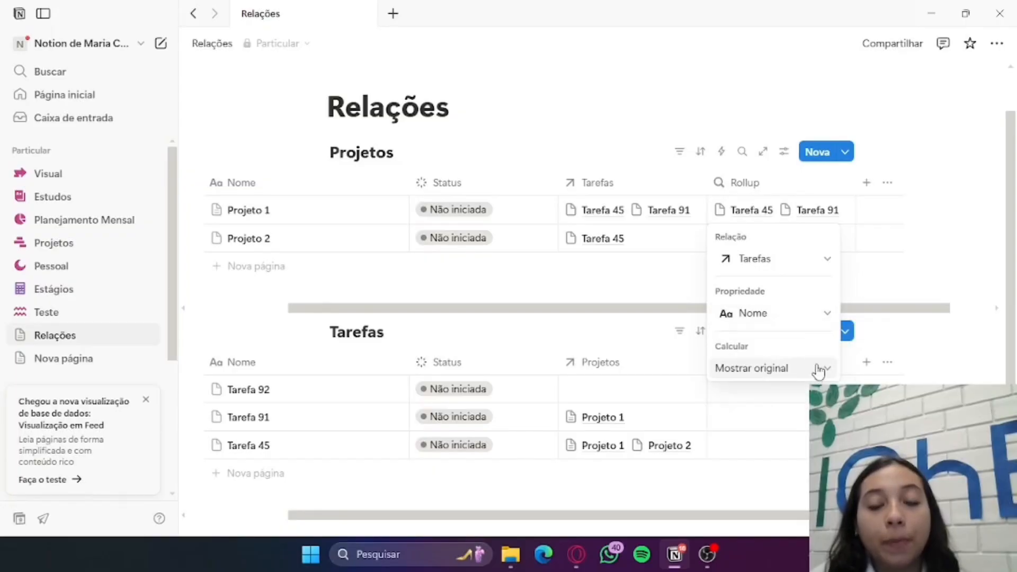
pyautogui.click(790, 371)
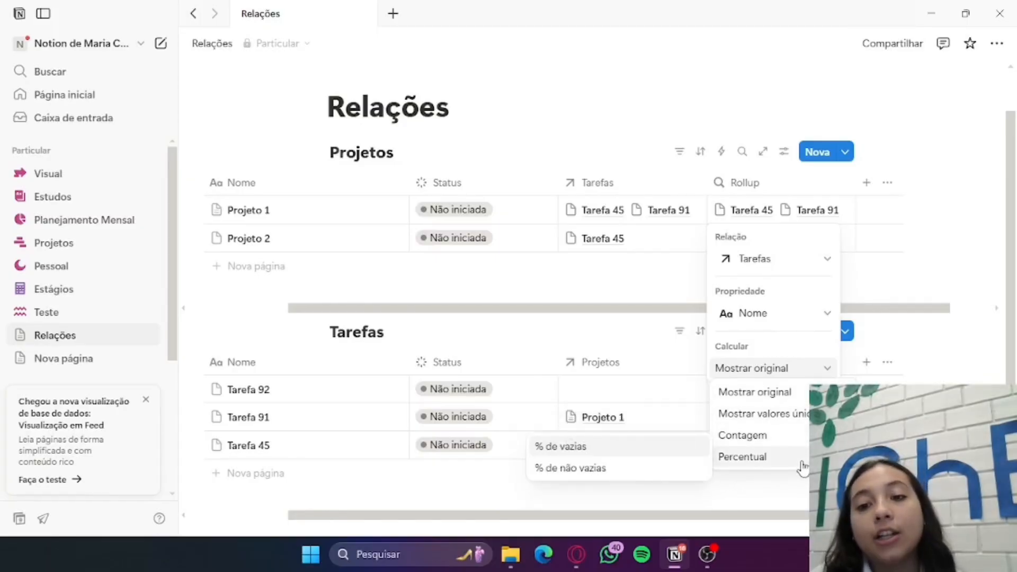
pyautogui.moveTo(804, 436)
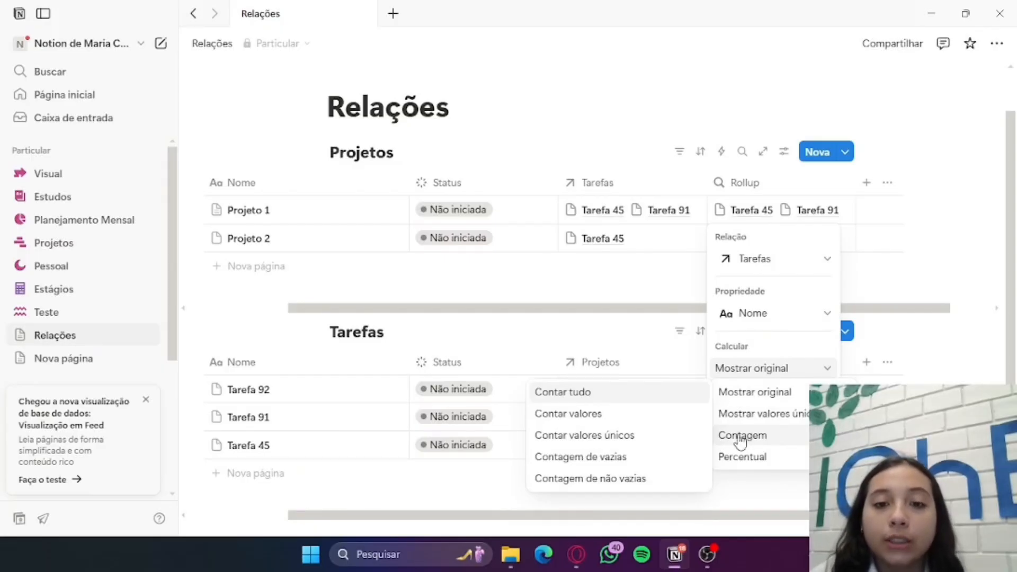
pyautogui.click(653, 394)
pyautogui.press('Escape')
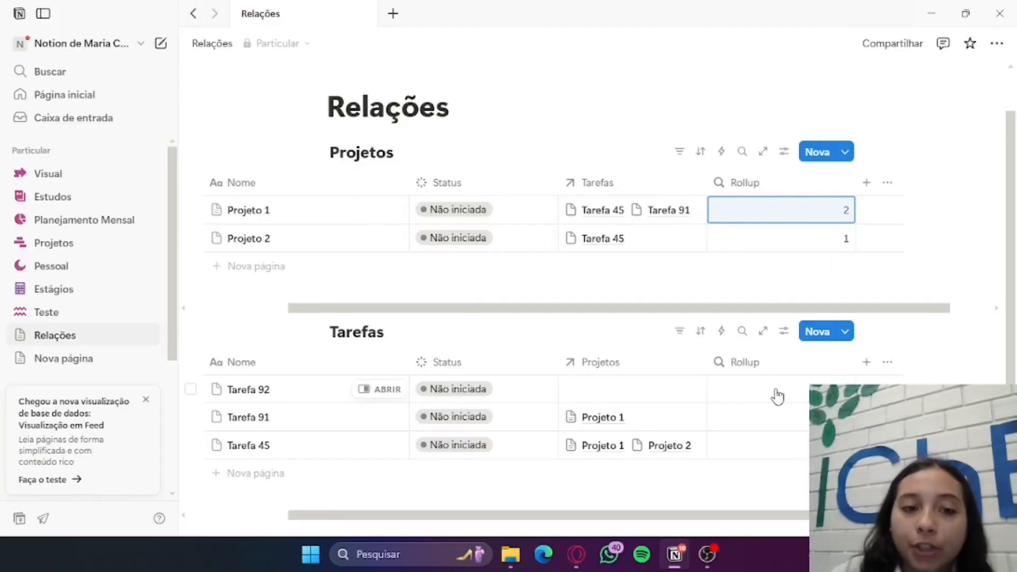
# Configure the Tarefas table's Rollup property with the Projetos relation and the Contar tudo calculation on Nome
pyautogui.scroll(-3, 770, 400)
pyautogui.click(765, 253)
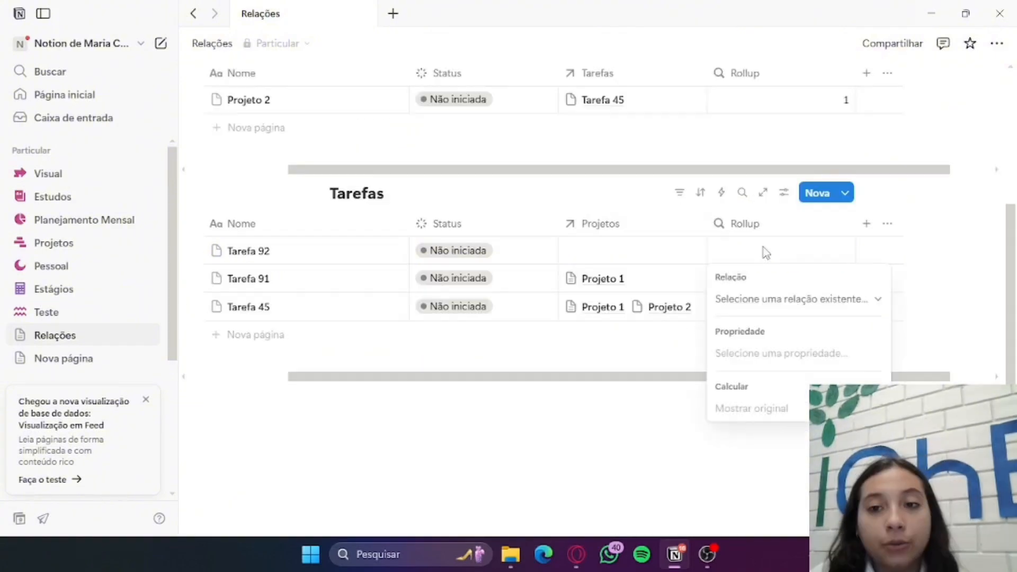
pyautogui.click(767, 299)
pyautogui.click(777, 327)
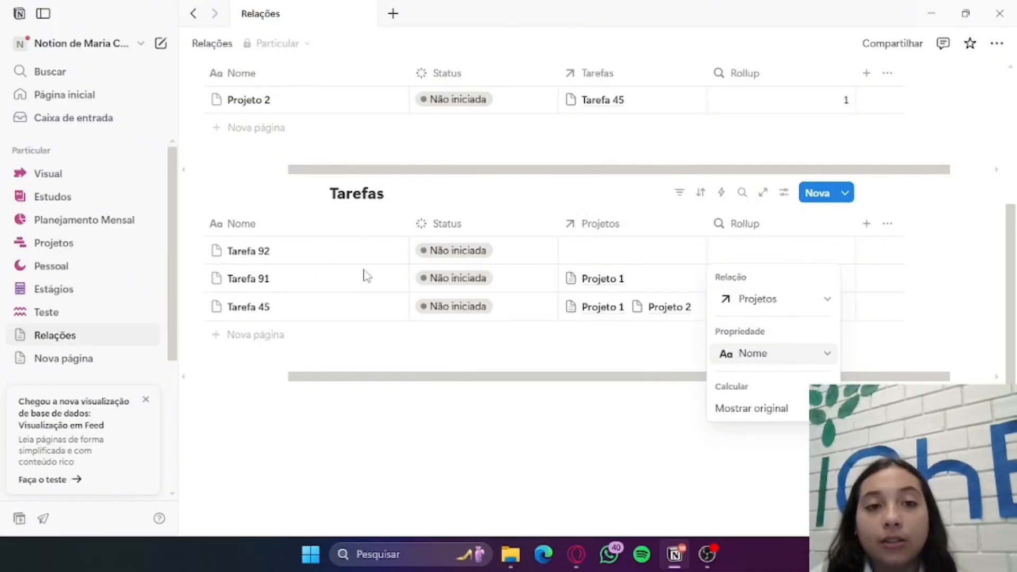
pyautogui.click(767, 413)
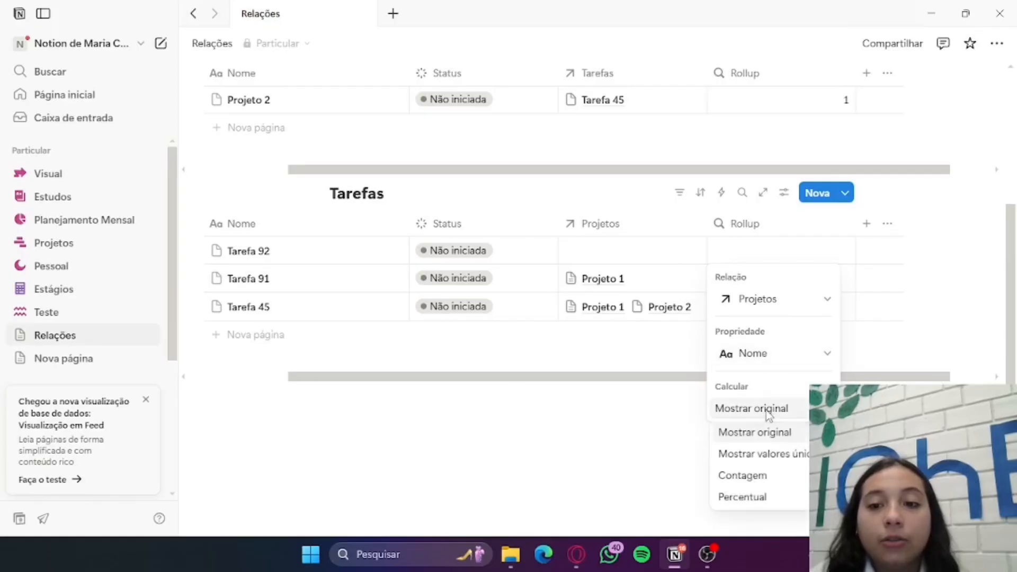
pyautogui.moveTo(795, 484)
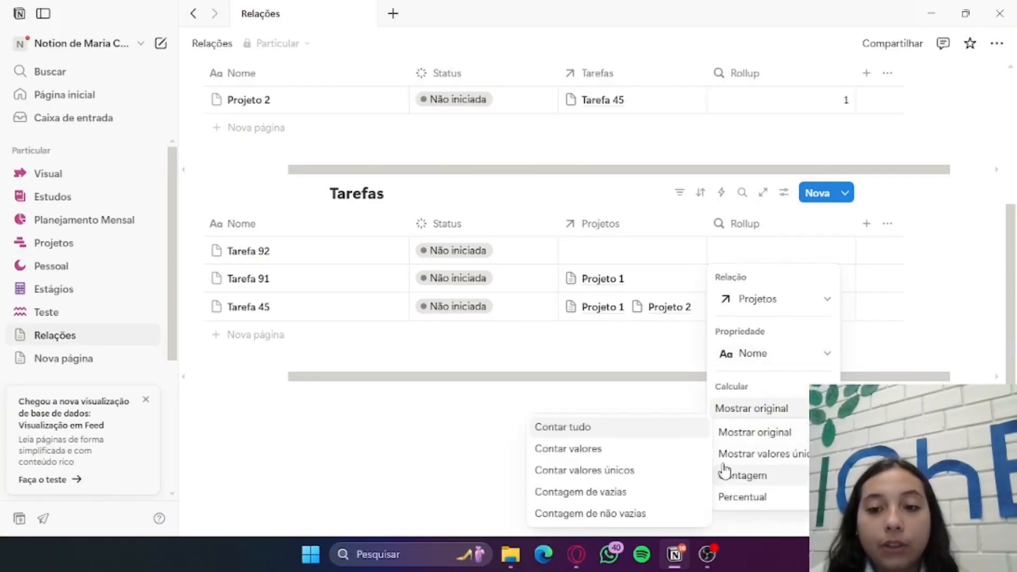
pyautogui.click(615, 427)
pyautogui.press('Escape')
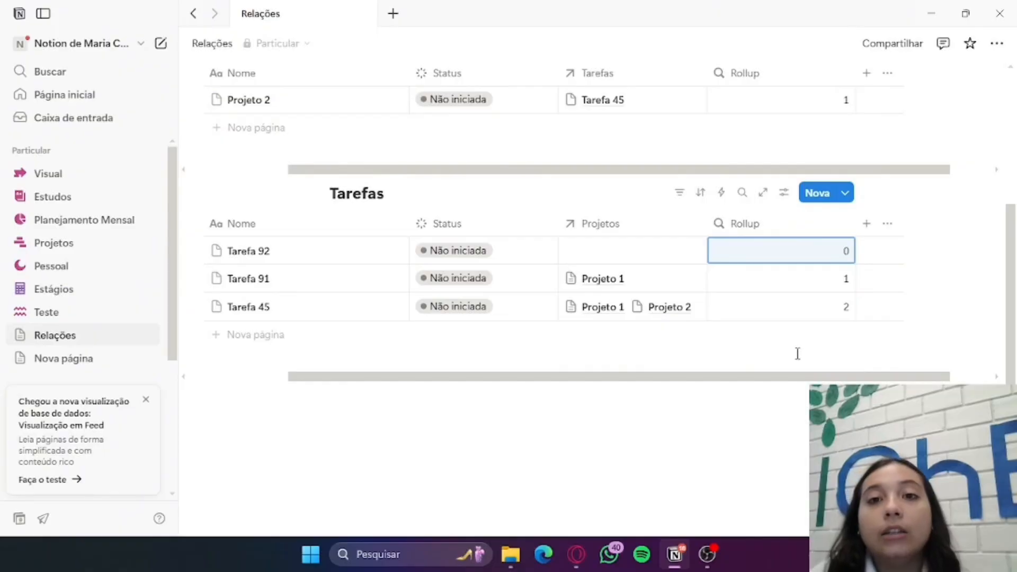
# Compare the relation and Rollup columns of the Projetos and Tarefas tables
pyautogui.scroll(2, 798, 353)
pyautogui.scroll(2, 793, 357)
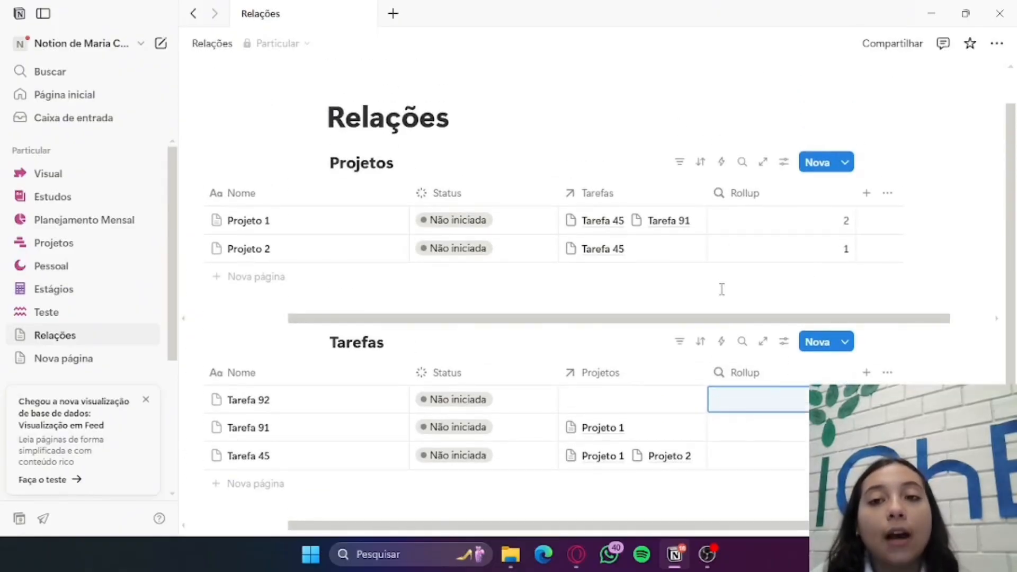
pyautogui.scroll(-1, 726, 292)
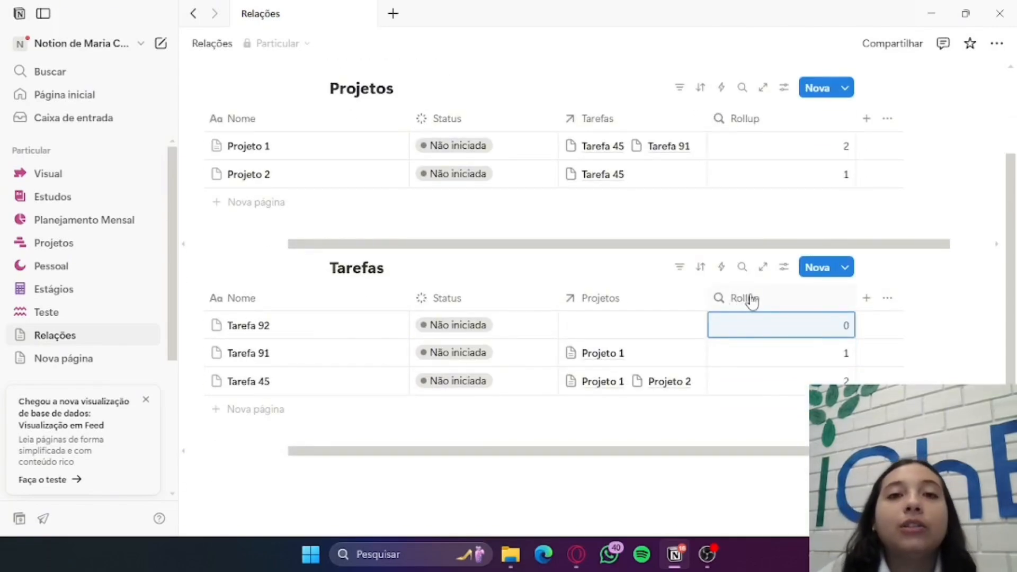
pyautogui.scroll(-1, 490, 230)
pyautogui.scroll(2, 440, 215)
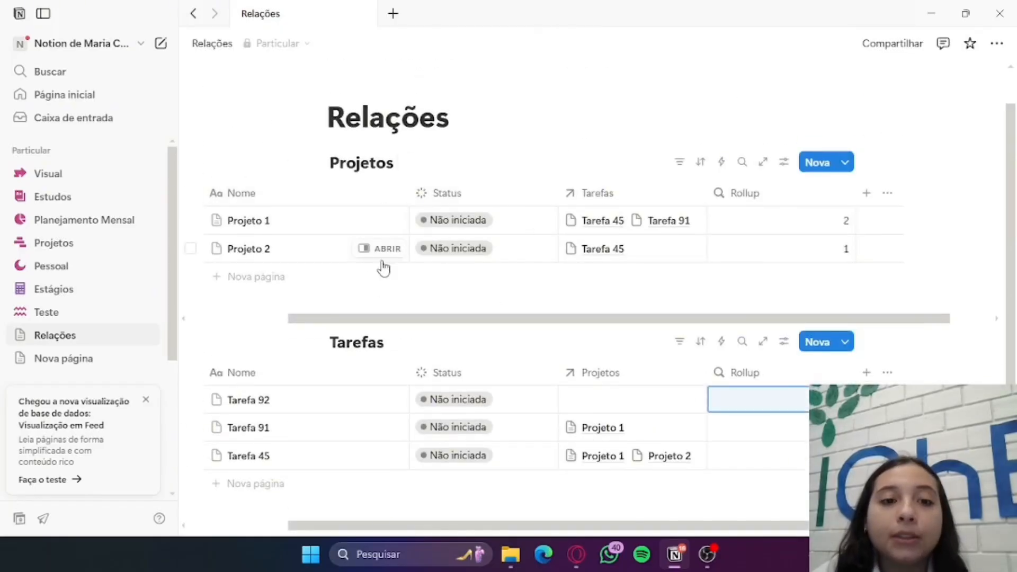
pyautogui.scroll(-2, 477, 318)
pyautogui.scroll(3, 583, 477)
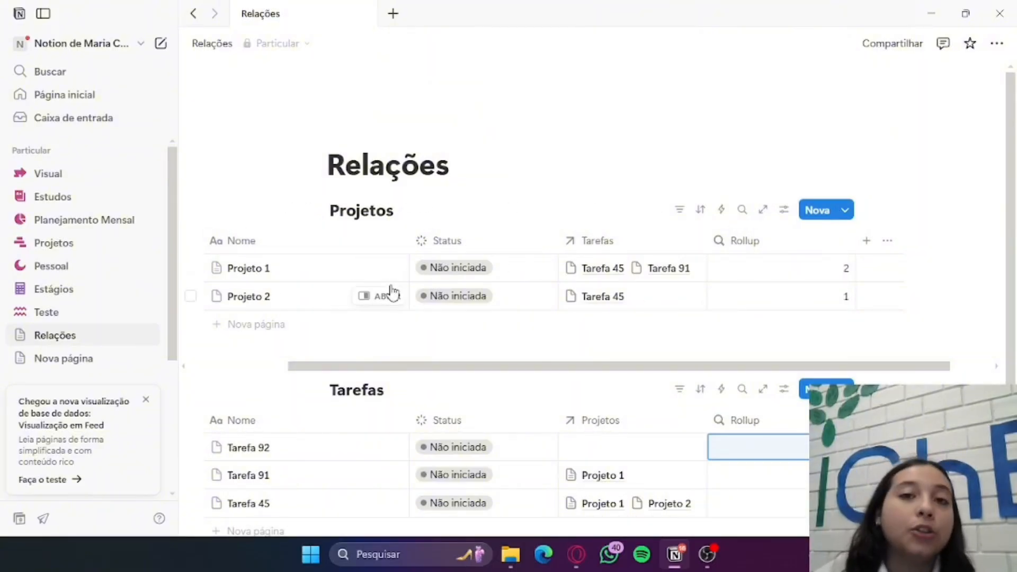
pyautogui.scroll(-2, 935, 216)
pyautogui.scroll(1, 932, 222)
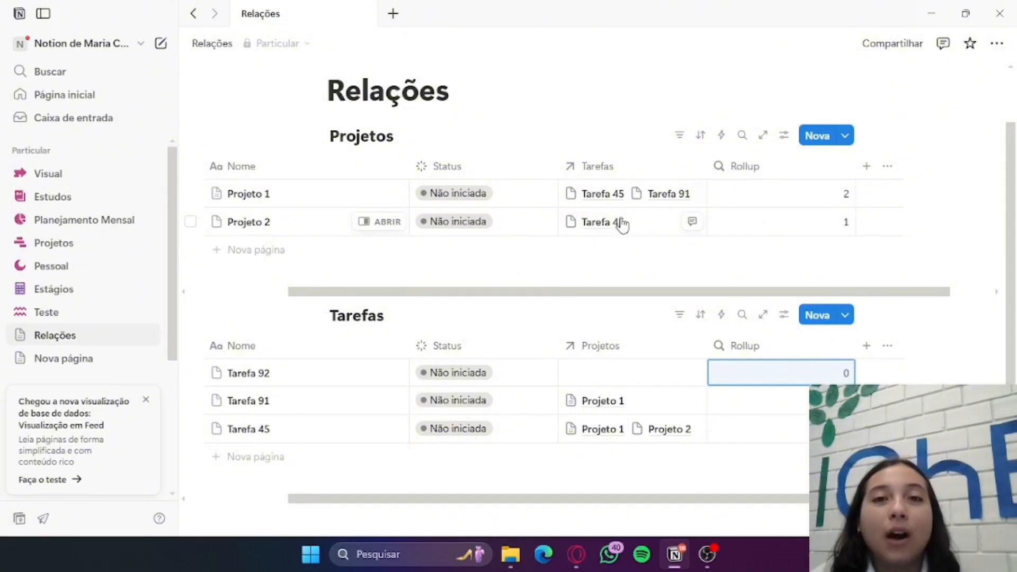
pyautogui.scroll(-1, 620, 221)
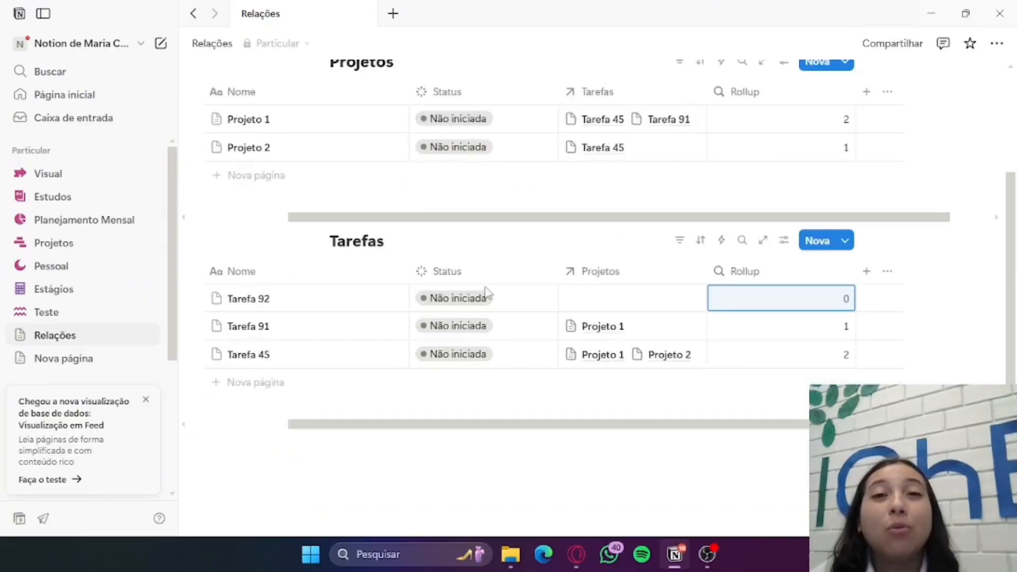